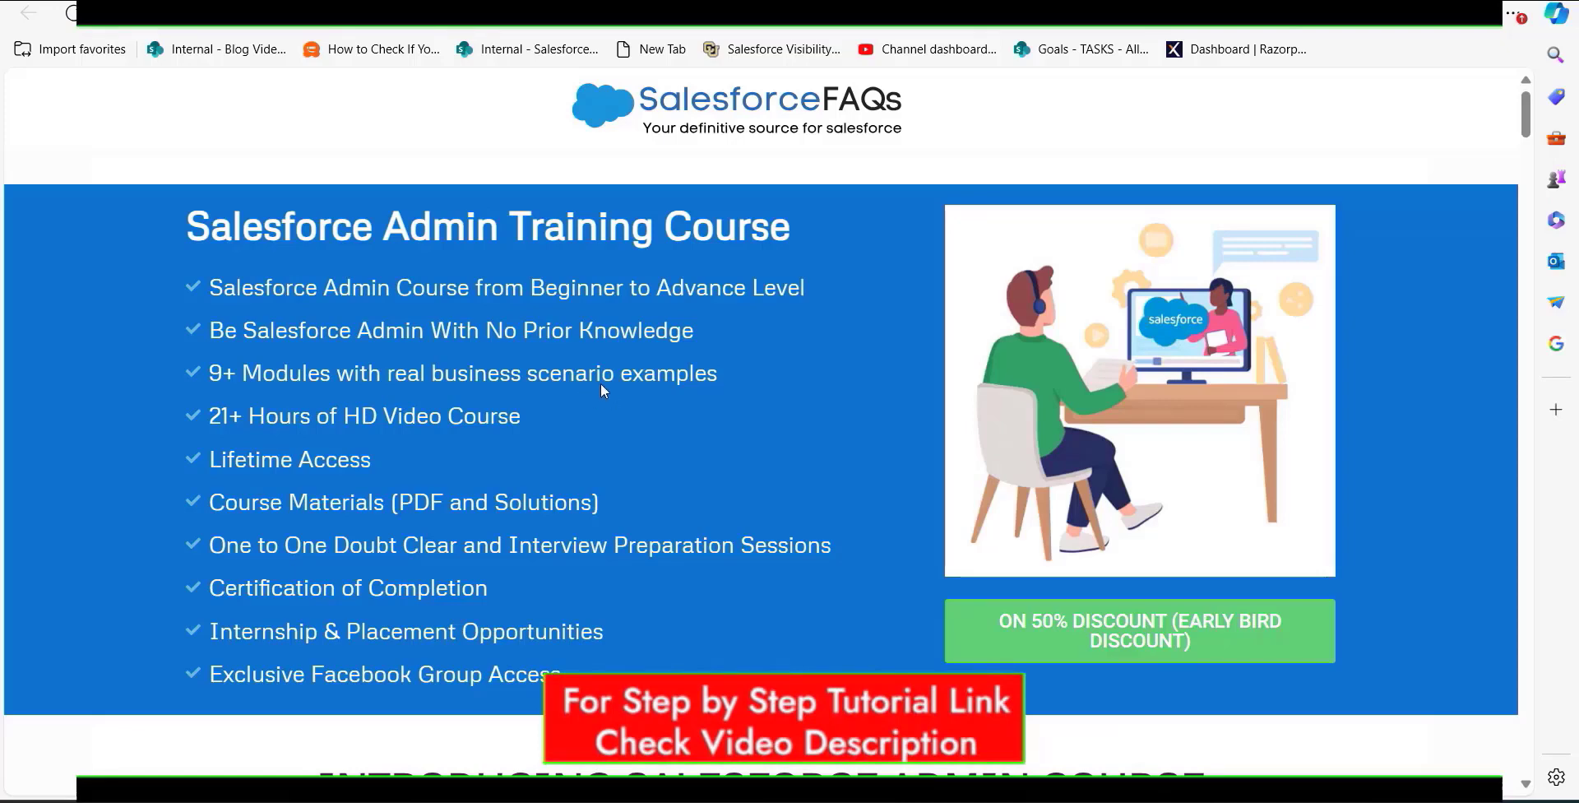
# - Scroll up and down the sheet around the Start Date to Status header row
pyautogui.scroll(-3, 634, 401)
pyautogui.scroll(1, 639, 403)
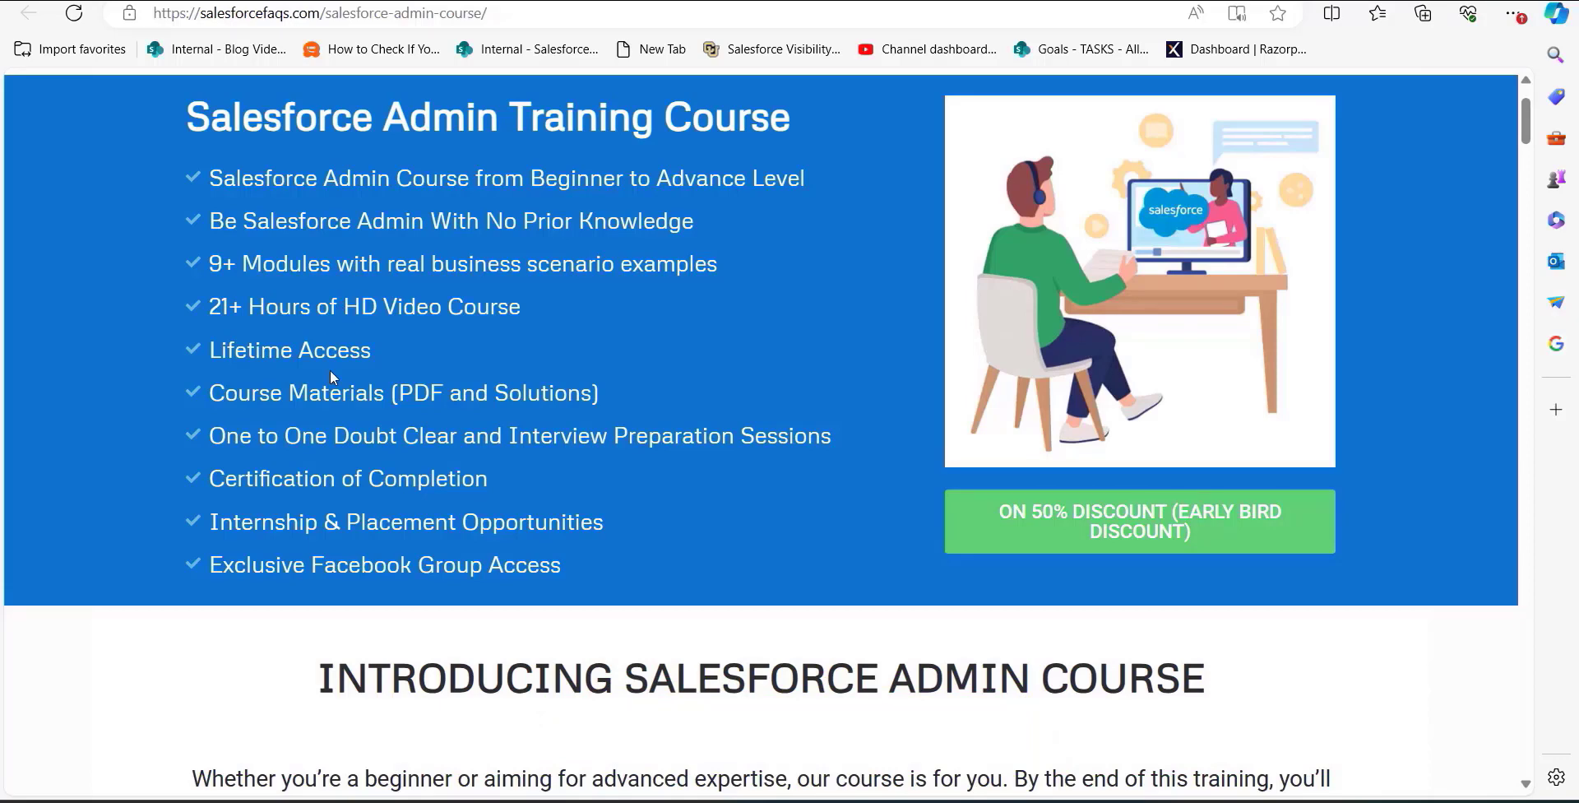
pyautogui.scroll(-15, 333, 376)
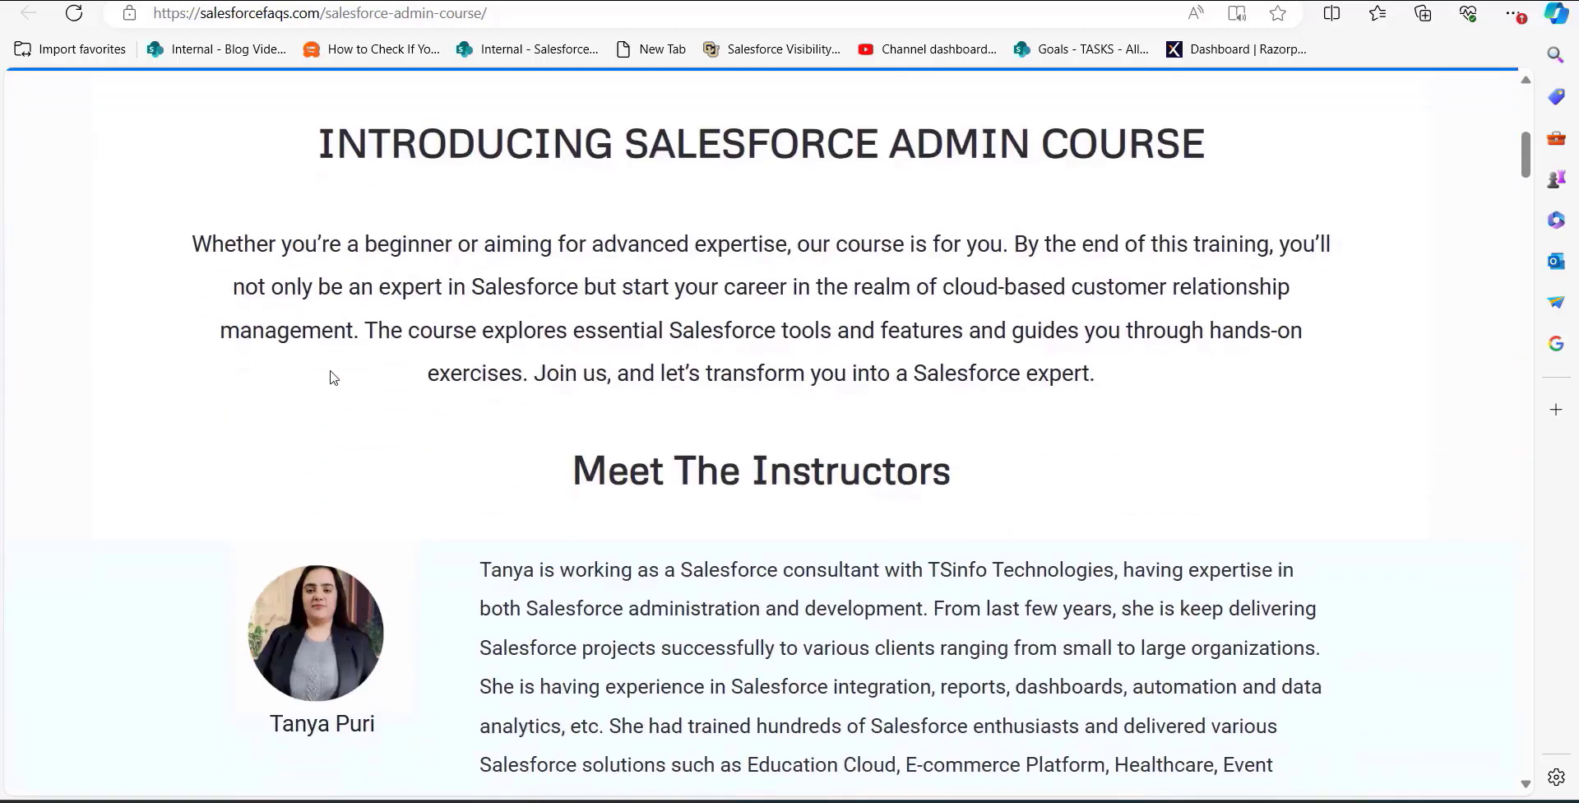
pyautogui.scroll(-3, 333, 377)
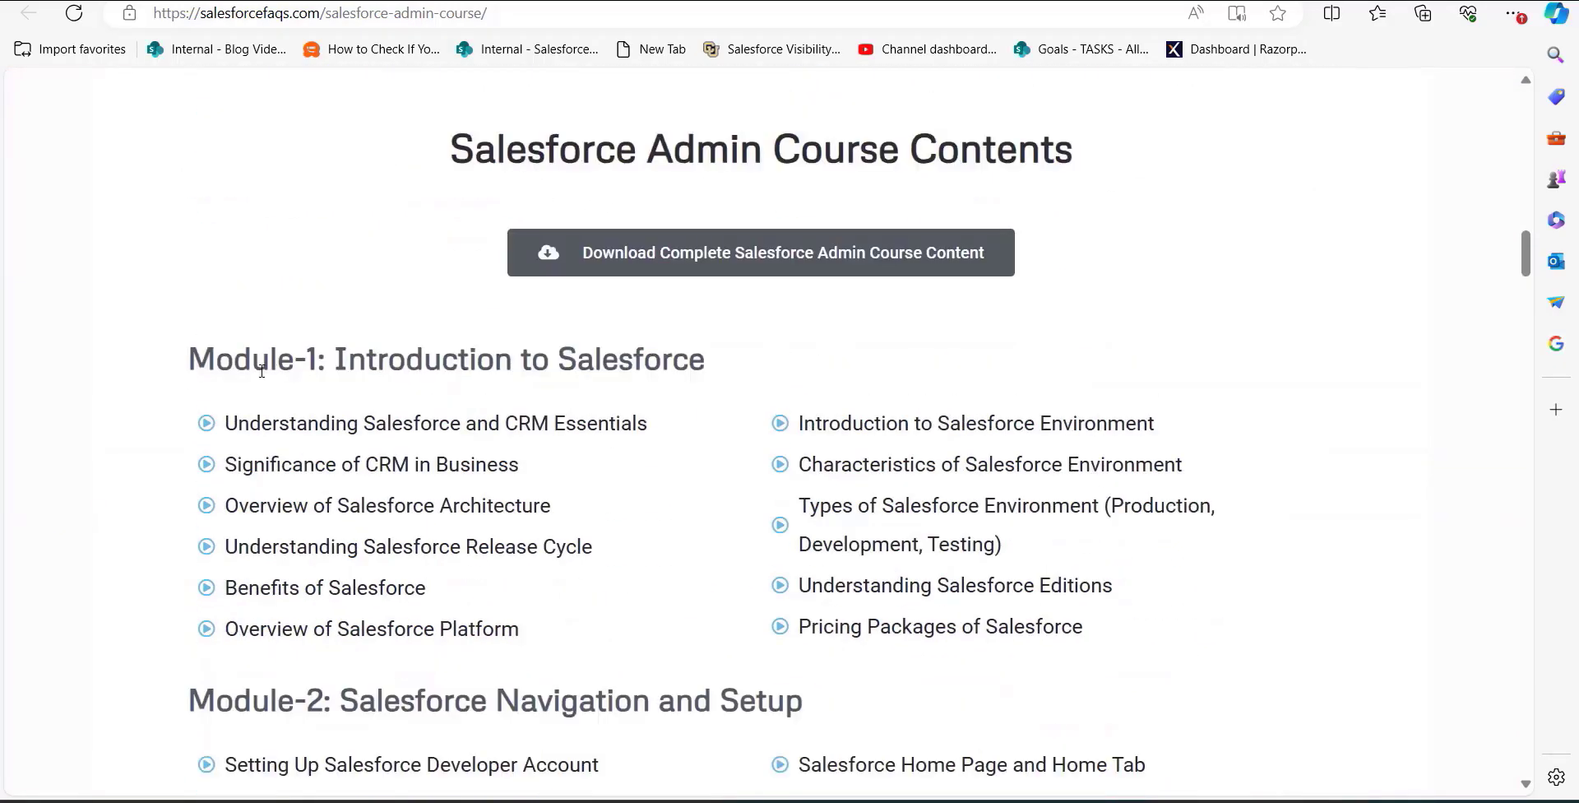
pyautogui.scroll(-3, 297, 448)
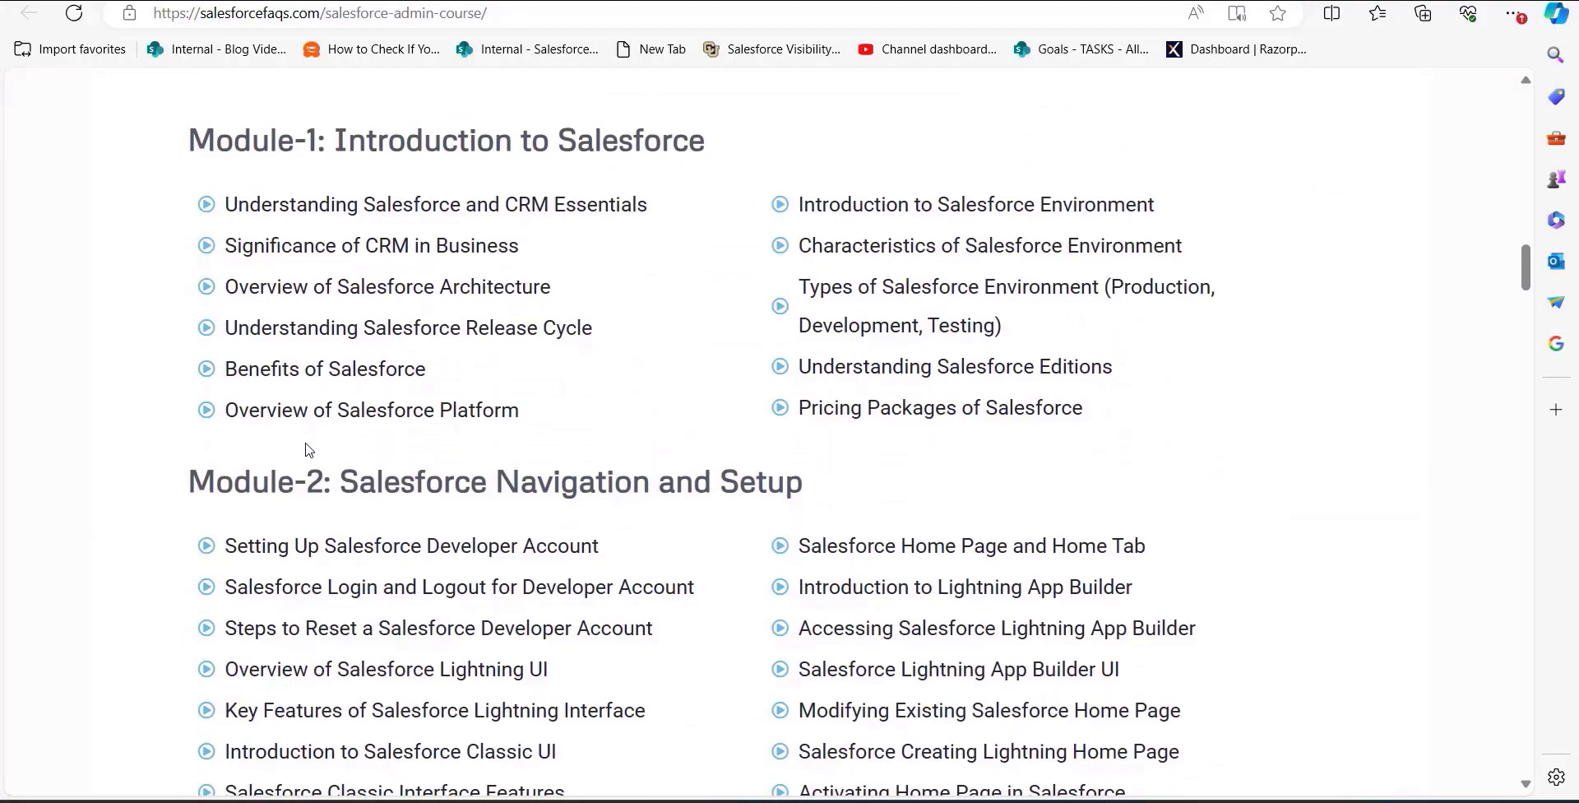
pyautogui.scroll(-20, 306, 448)
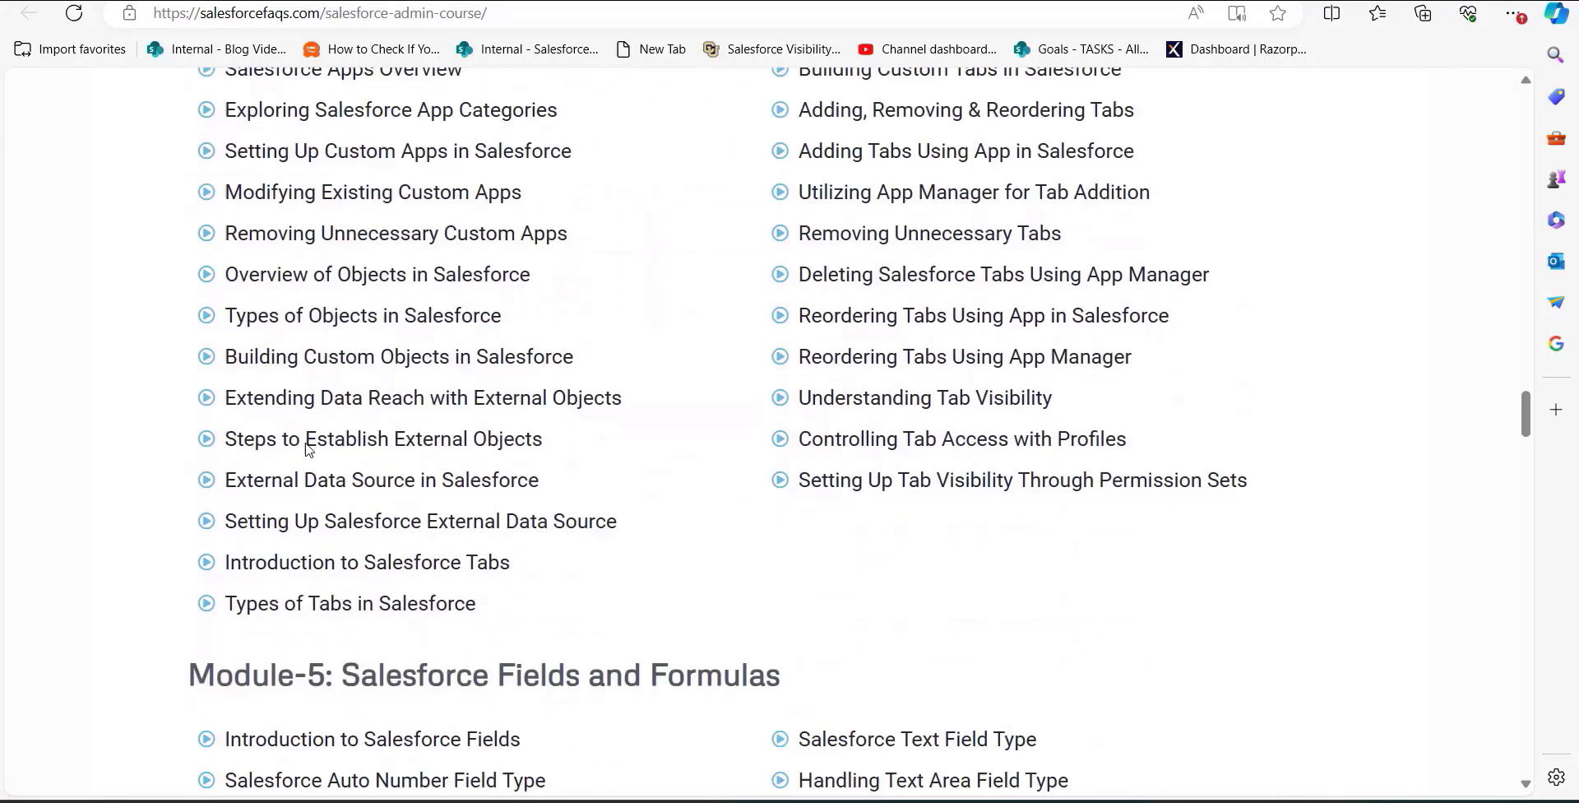
pyautogui.scroll(-20, 306, 449)
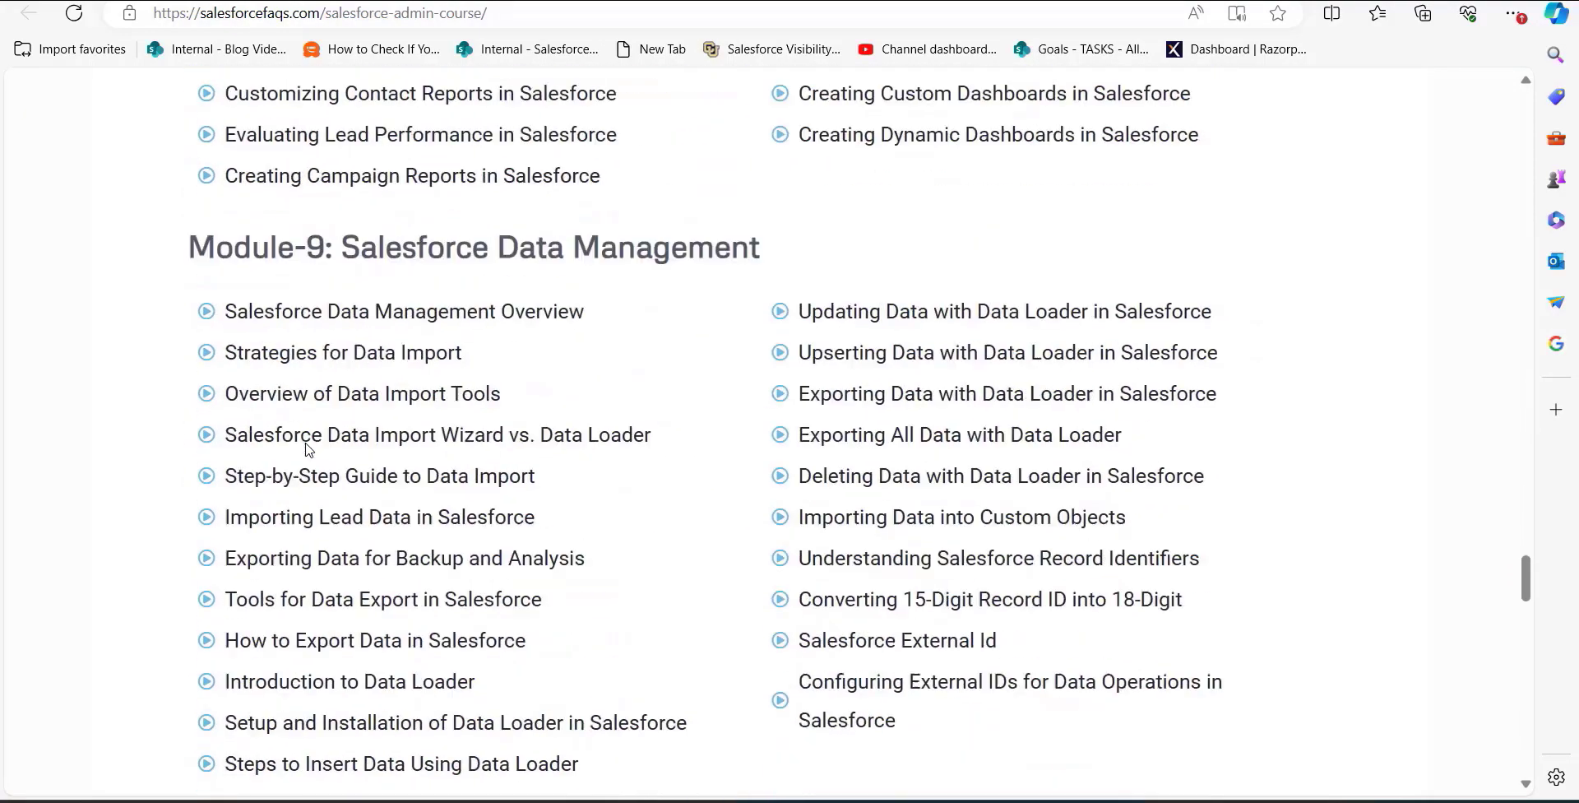
pyautogui.scroll(-6, 306, 449)
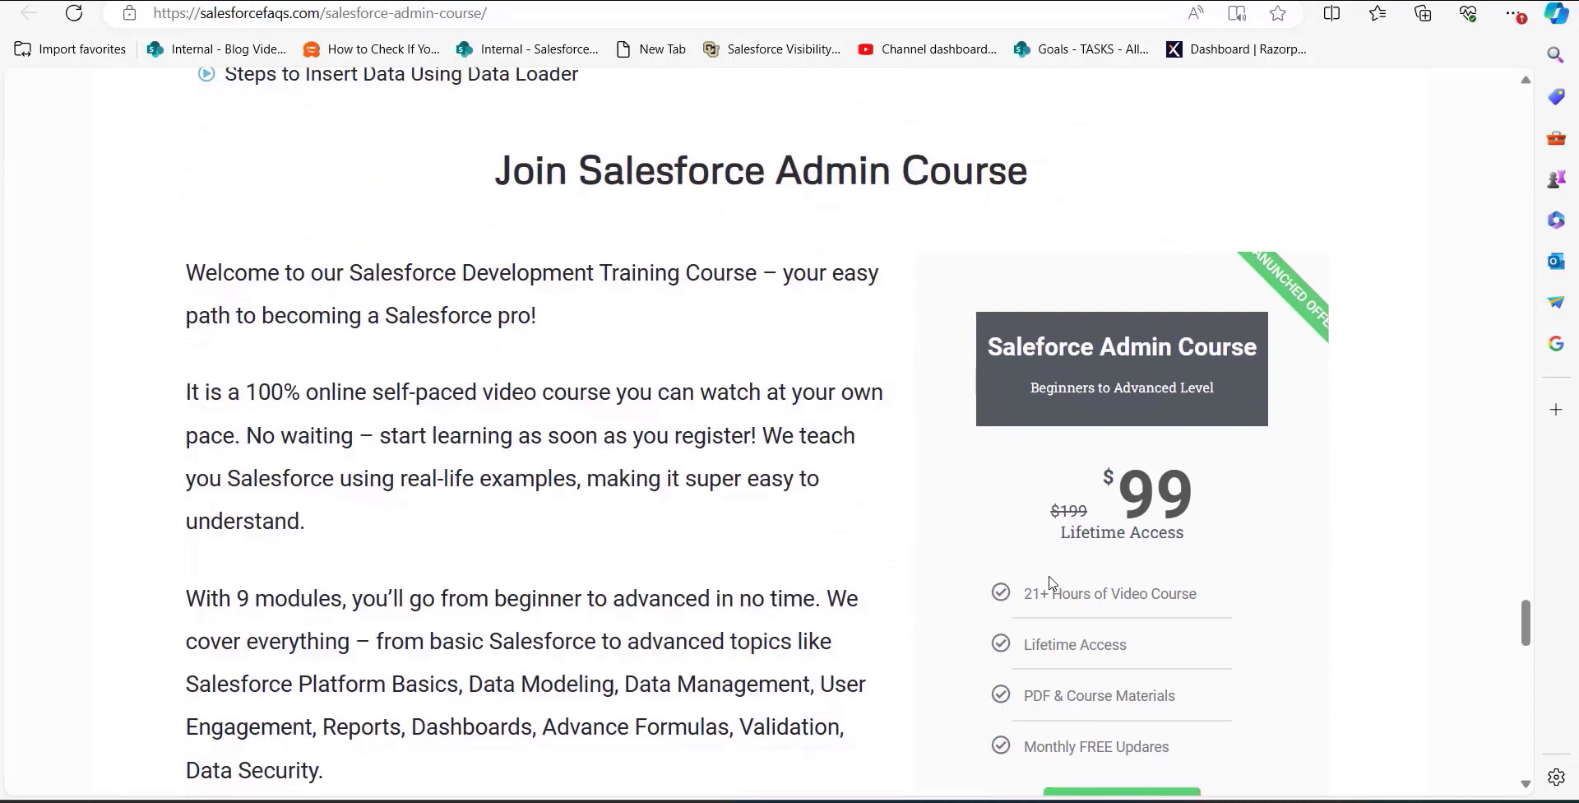
pyautogui.scroll(1, 1049, 582)
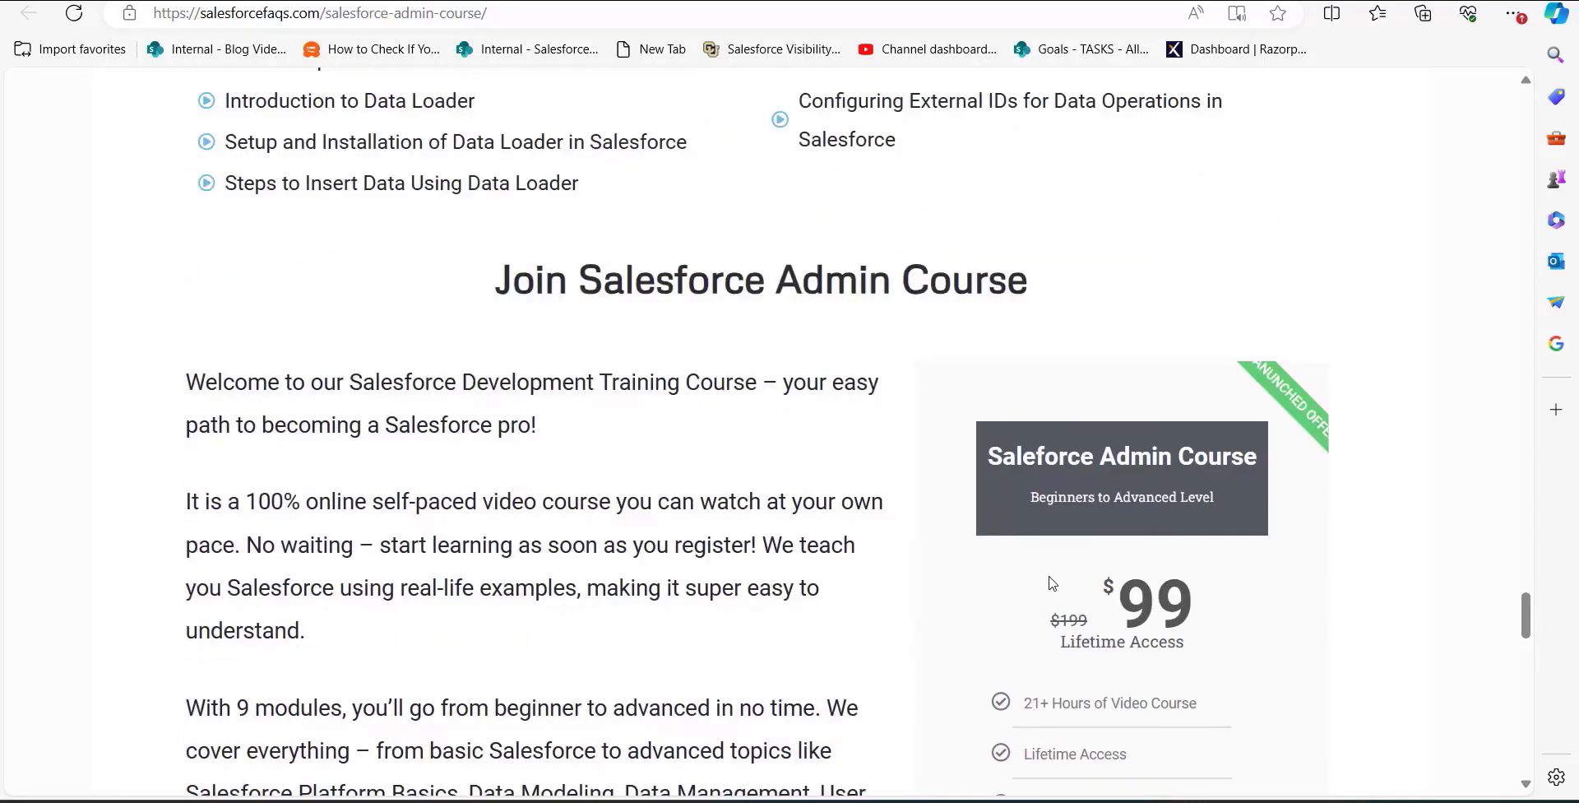
pyautogui.scroll(-1, 1050, 581)
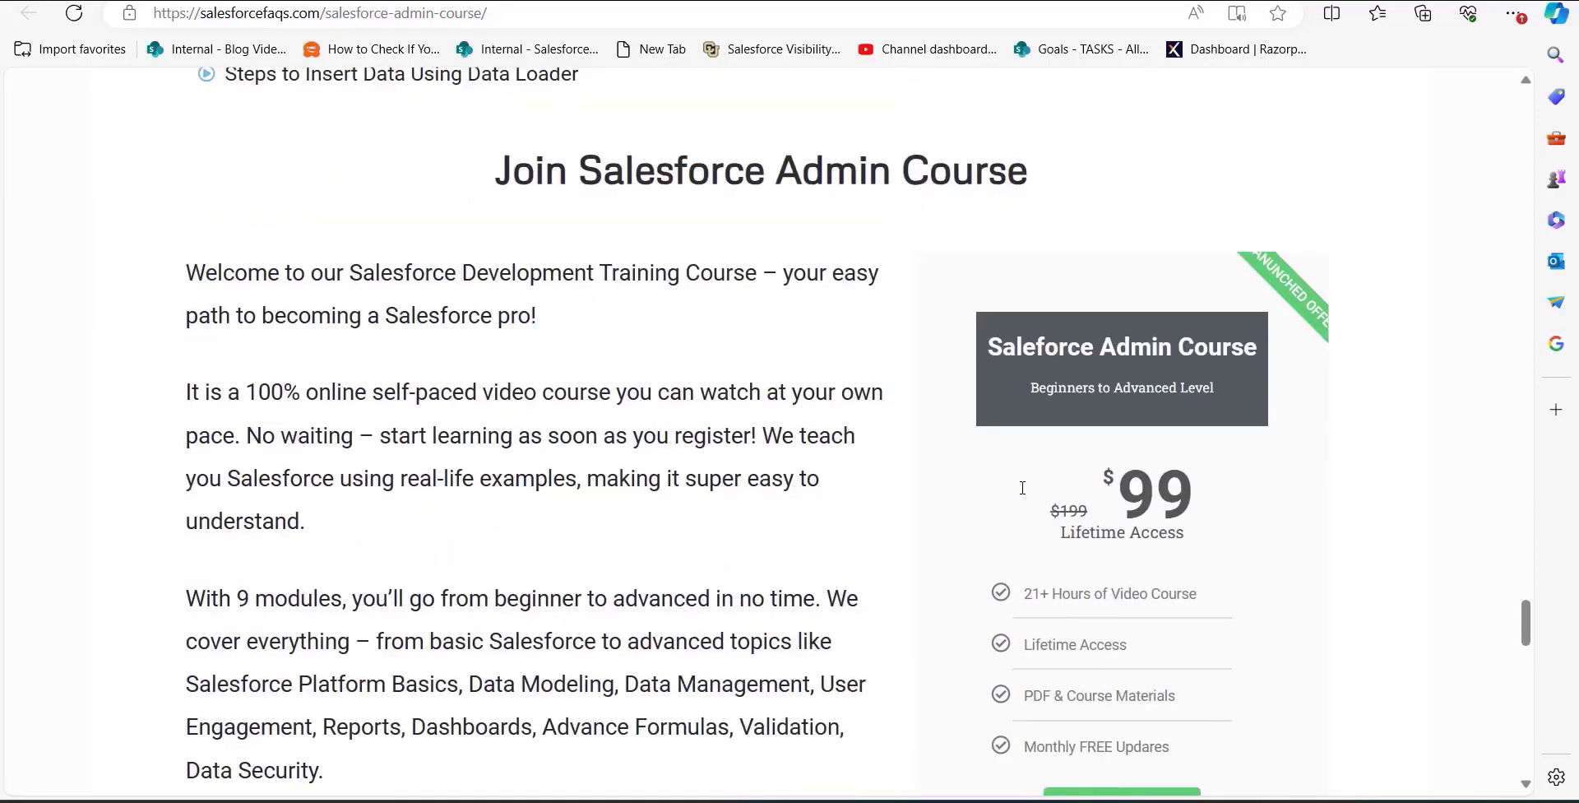
pyautogui.scroll(2, 1022, 488)
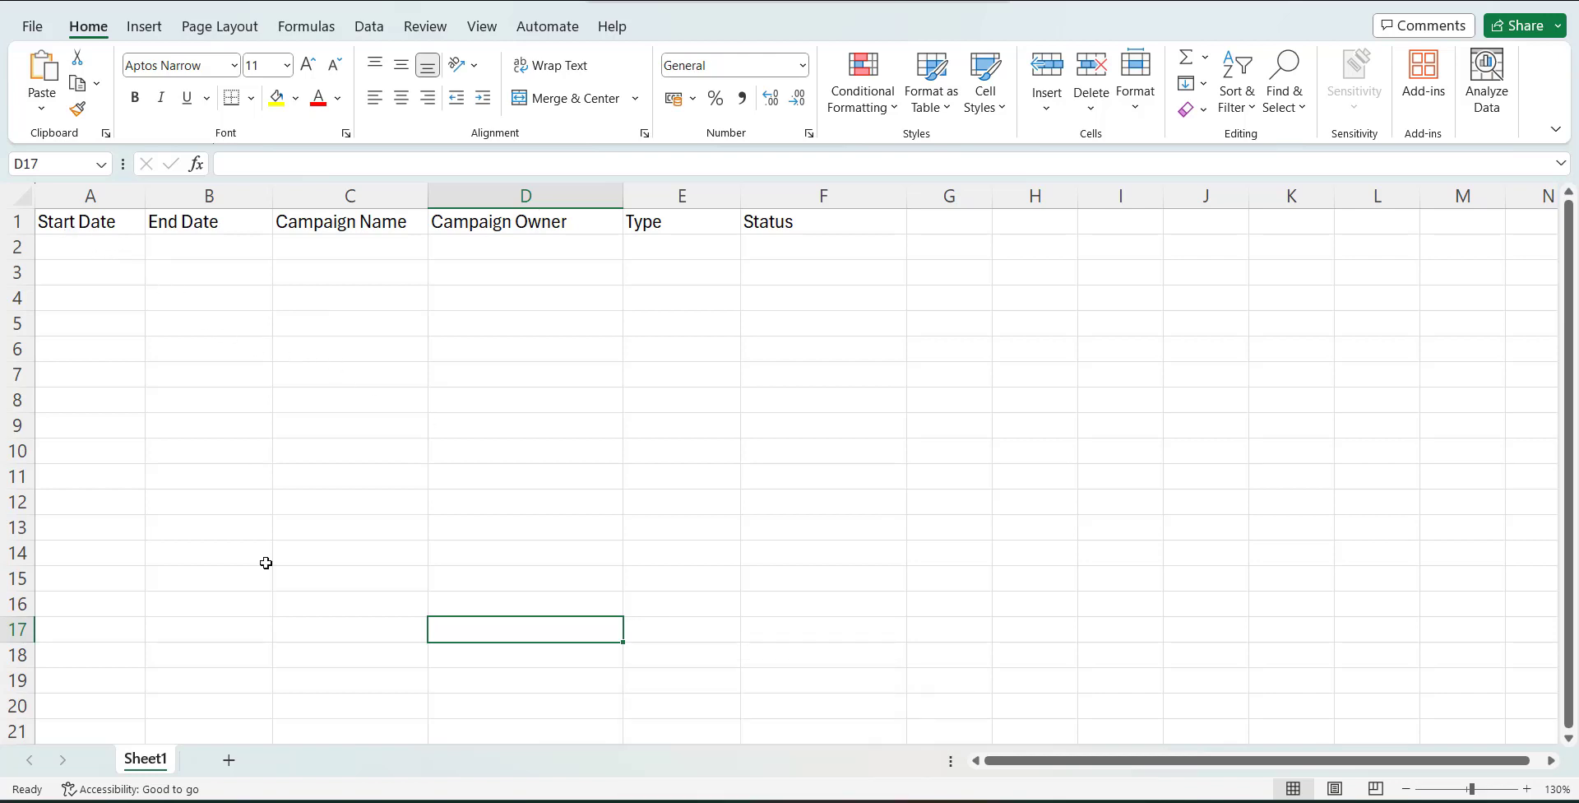
# - Return to the SalesforceFAQs article and scroll to its campaign CSV field-format table
pyautogui.hotkey('alt', 'Tab')
pyautogui.scroll(5, 536, 571)
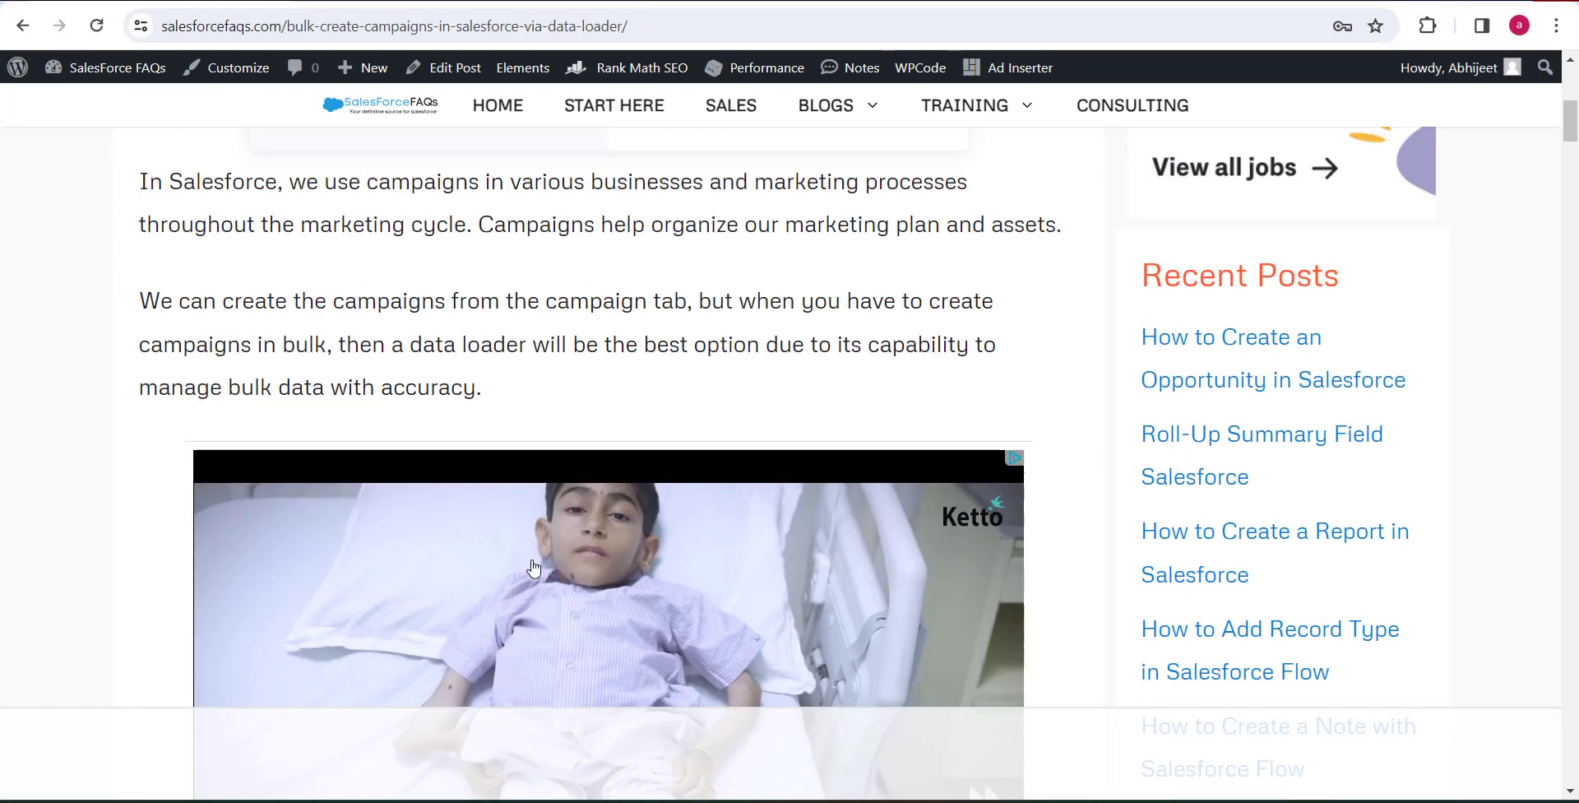
pyautogui.scroll(7, 511, 547)
pyautogui.scroll(-10, 510, 539)
pyautogui.scroll(1, 514, 543)
pyautogui.scroll(-2, 515, 545)
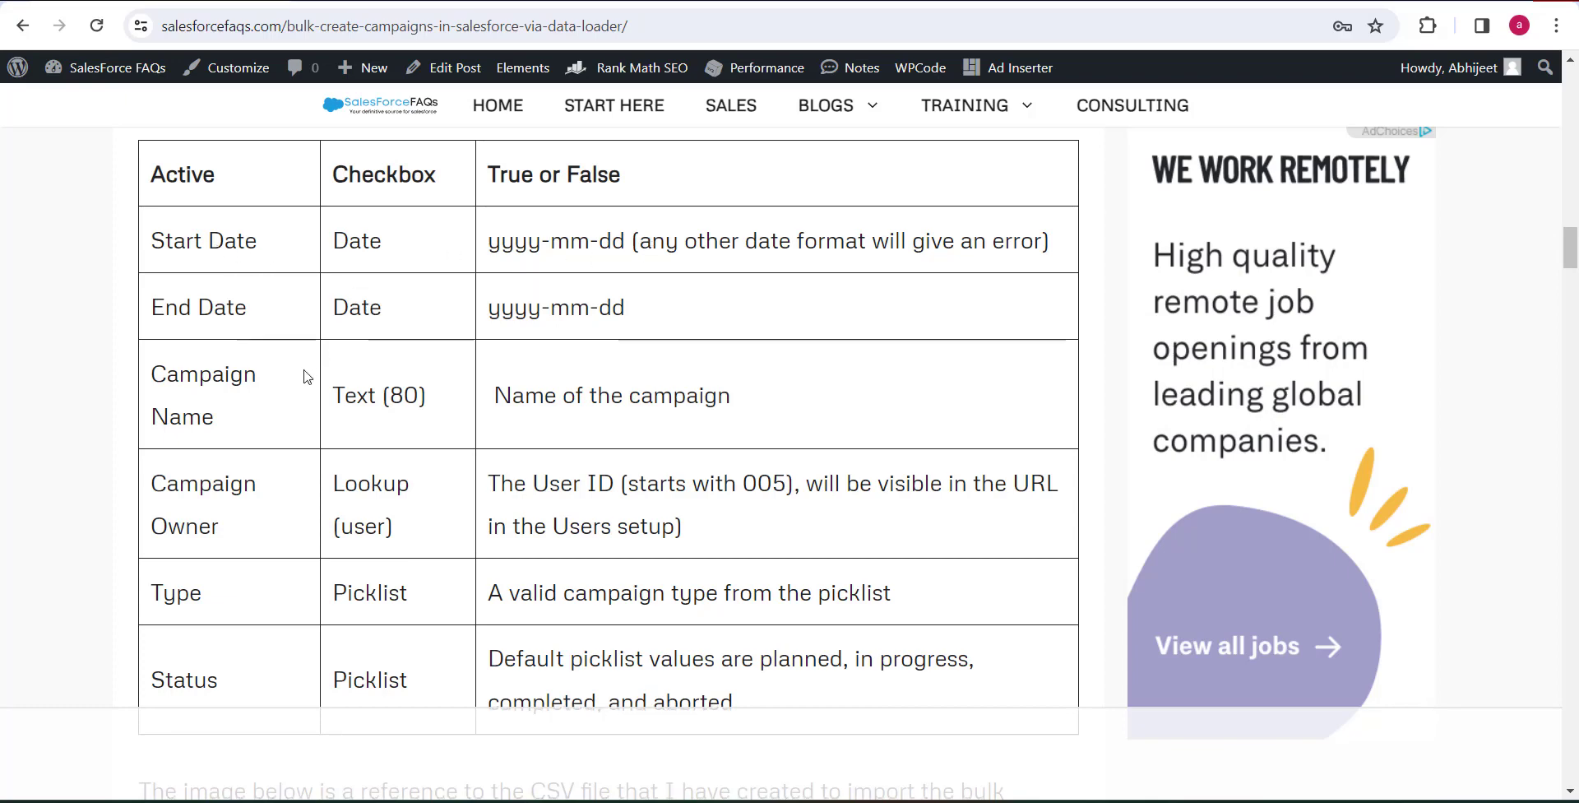
pyautogui.scroll(-1, 273, 349)
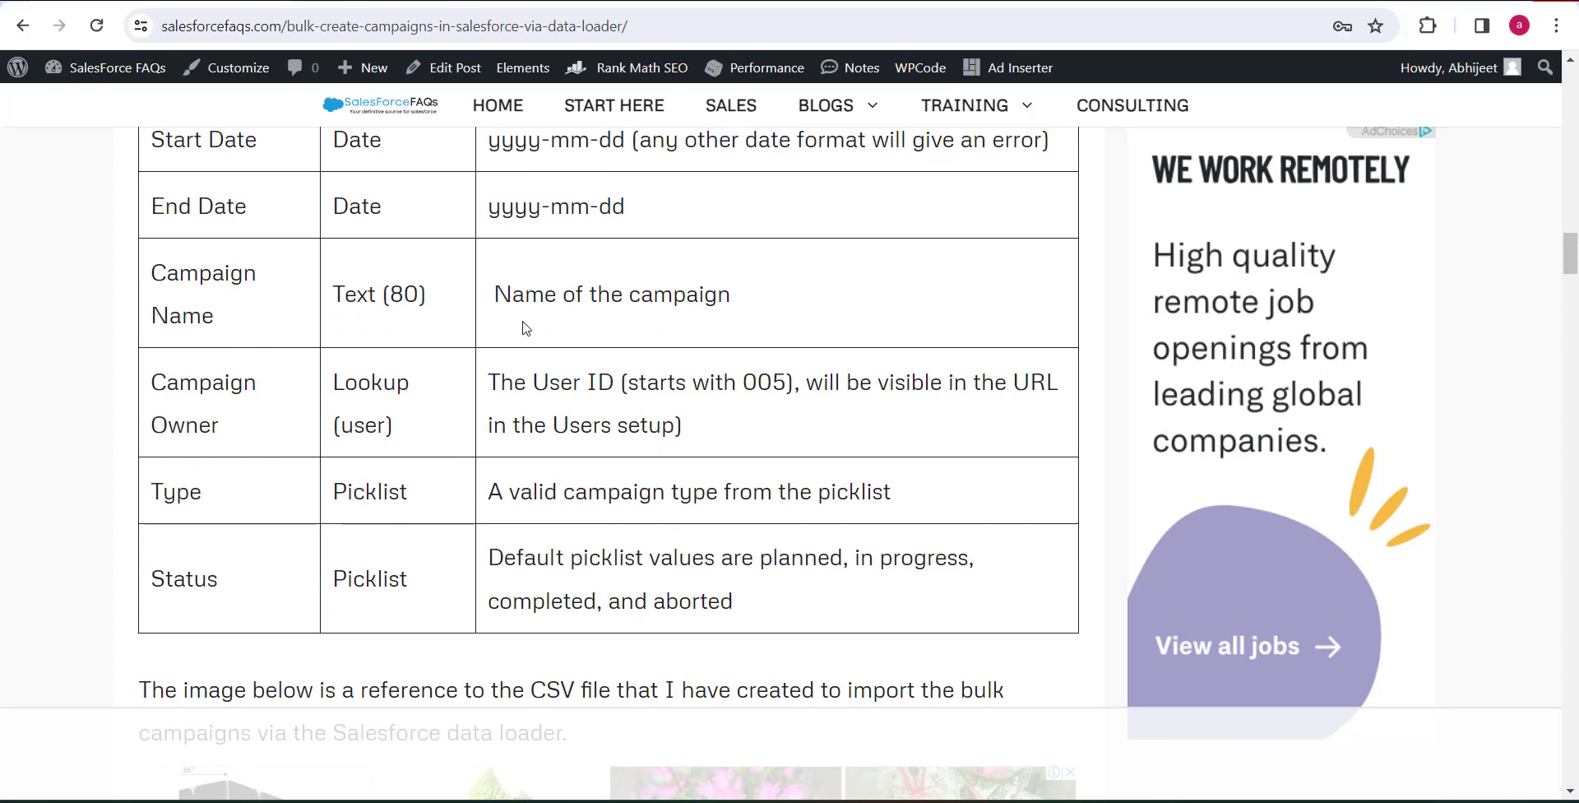
pyautogui.scroll(-1, 622, 296)
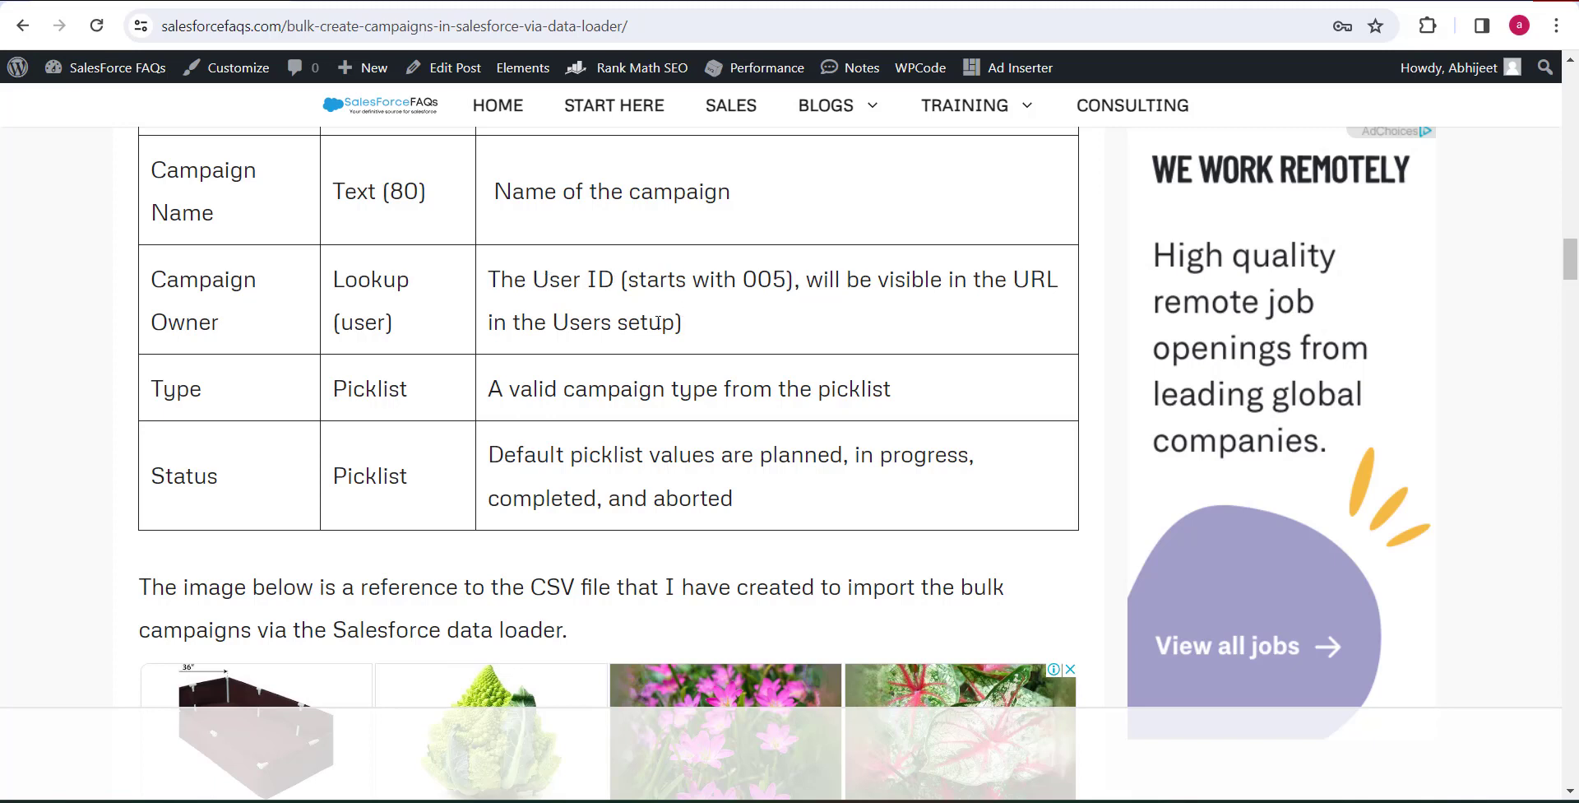
# - In Salesforce Setup, find 'users' with Quick Find and open the Users list
pyautogui.click(673, 799)
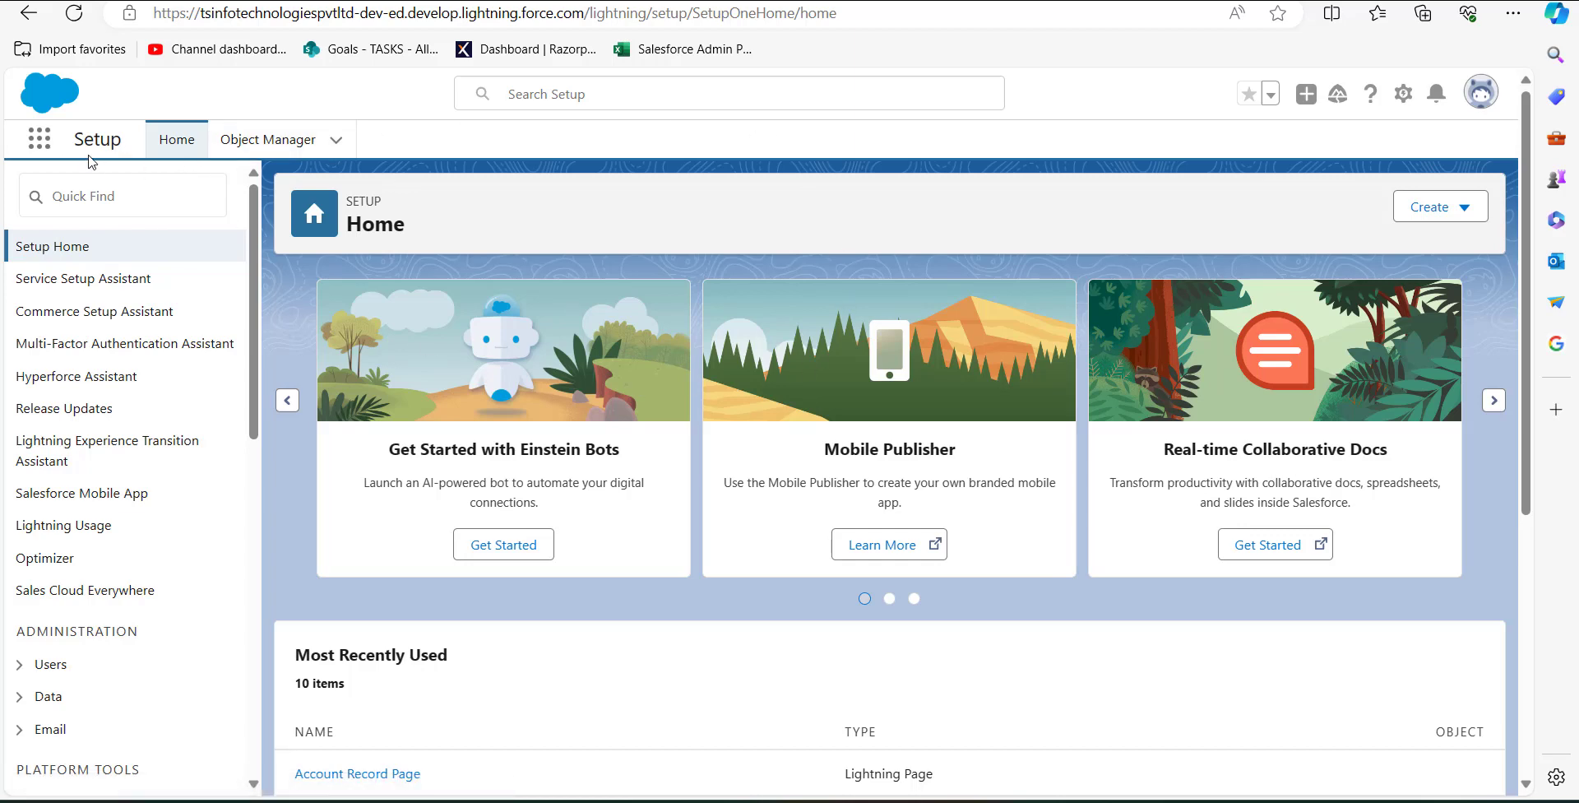
pyautogui.click(63, 202)
pyautogui.write('us')
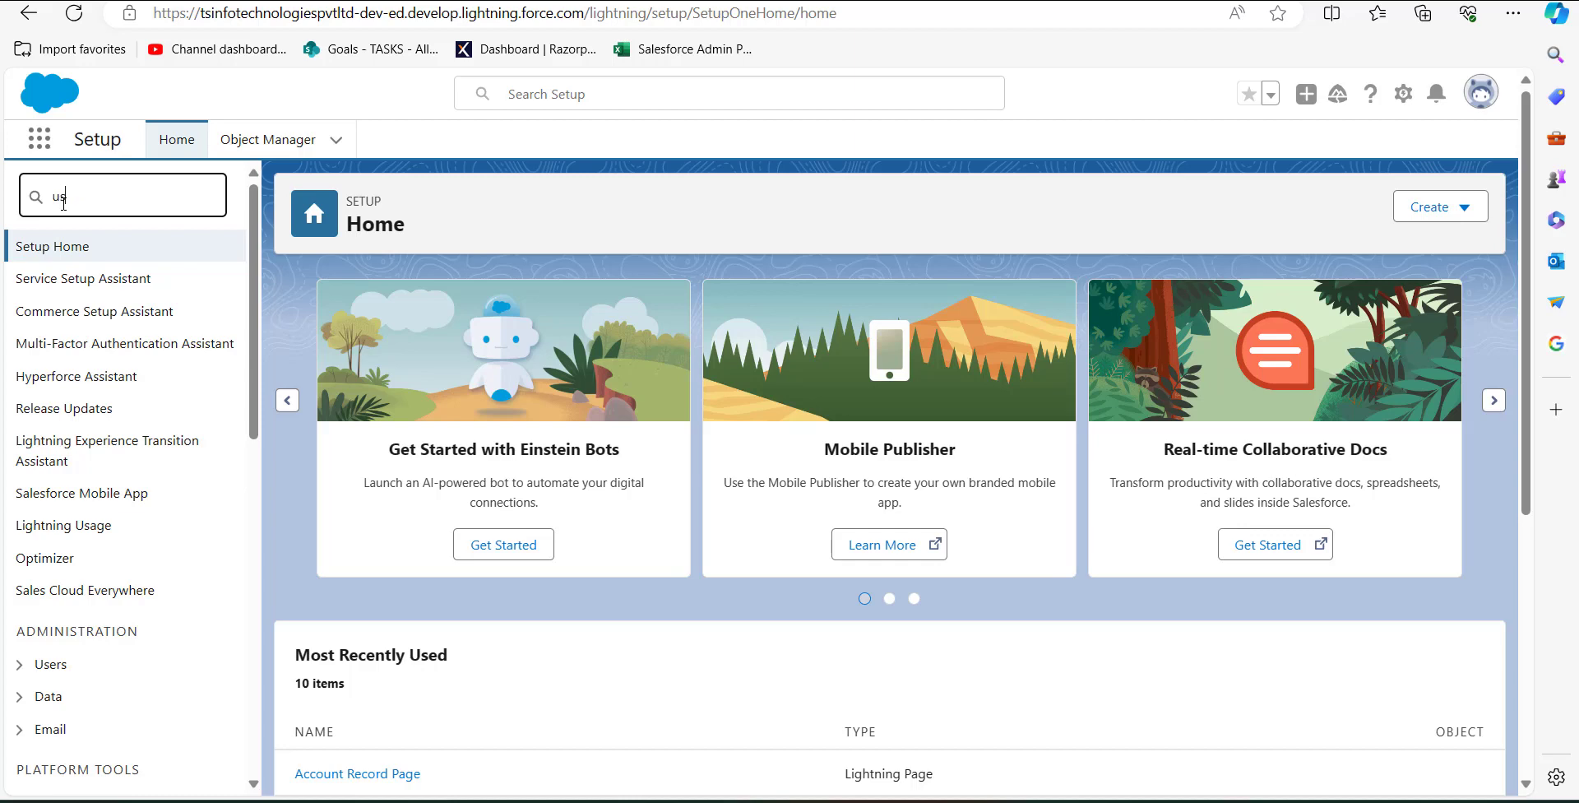
pyautogui.write('ers')
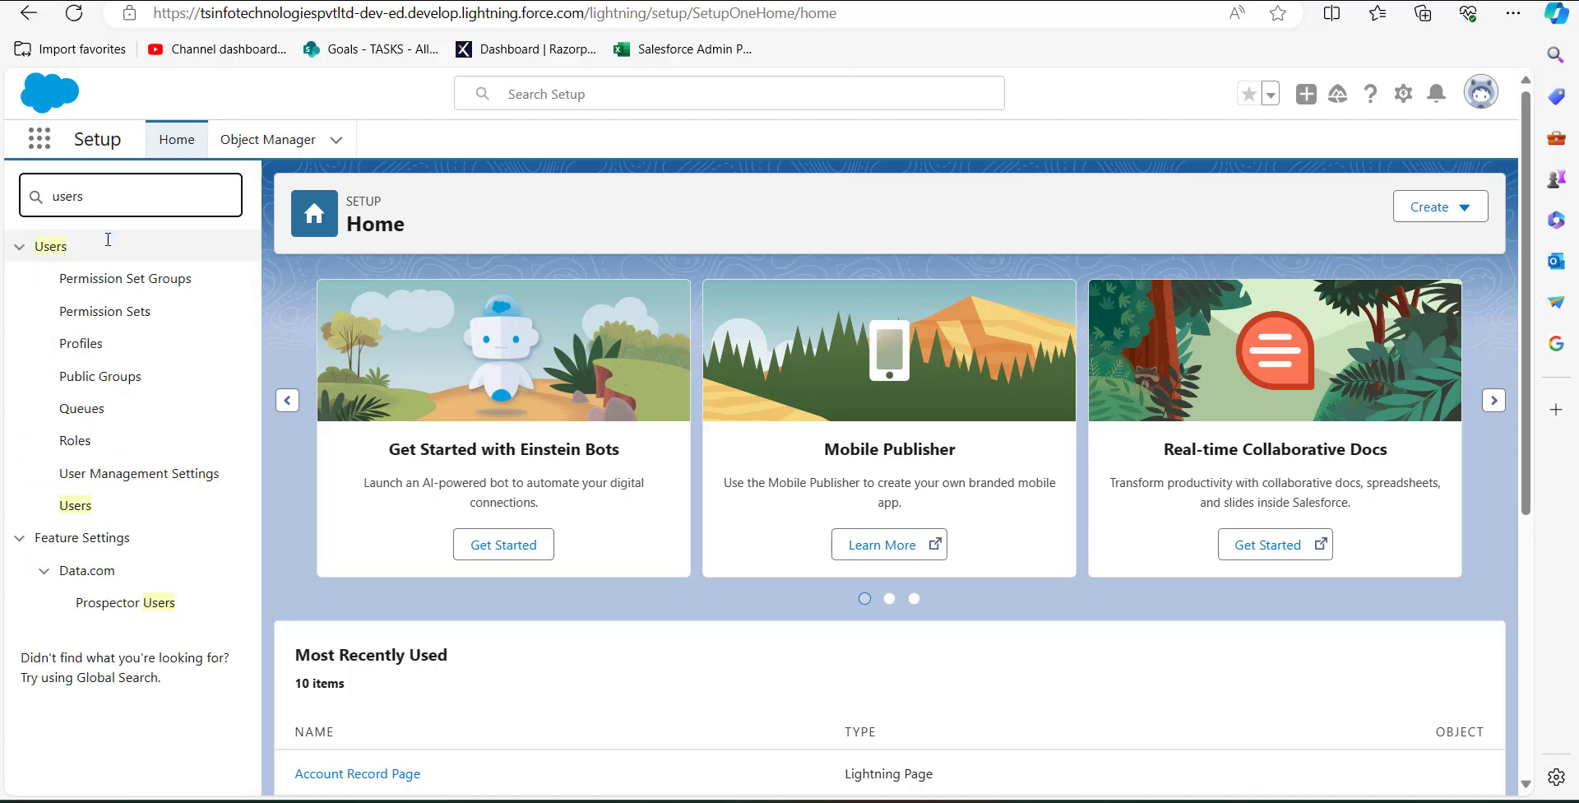
pyautogui.click(78, 512)
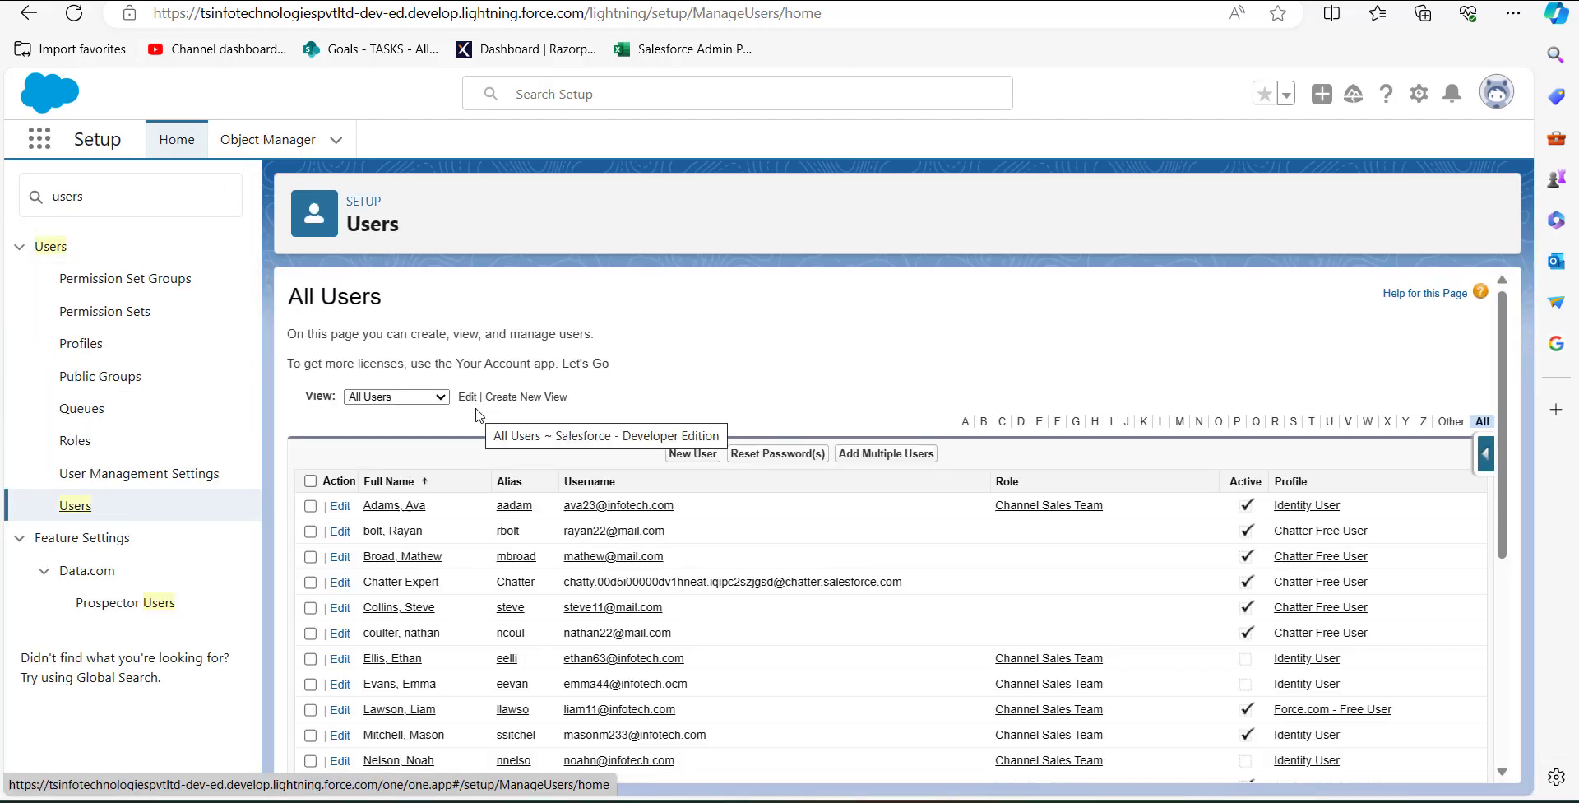
pyautogui.scroll(-2, 451, 498)
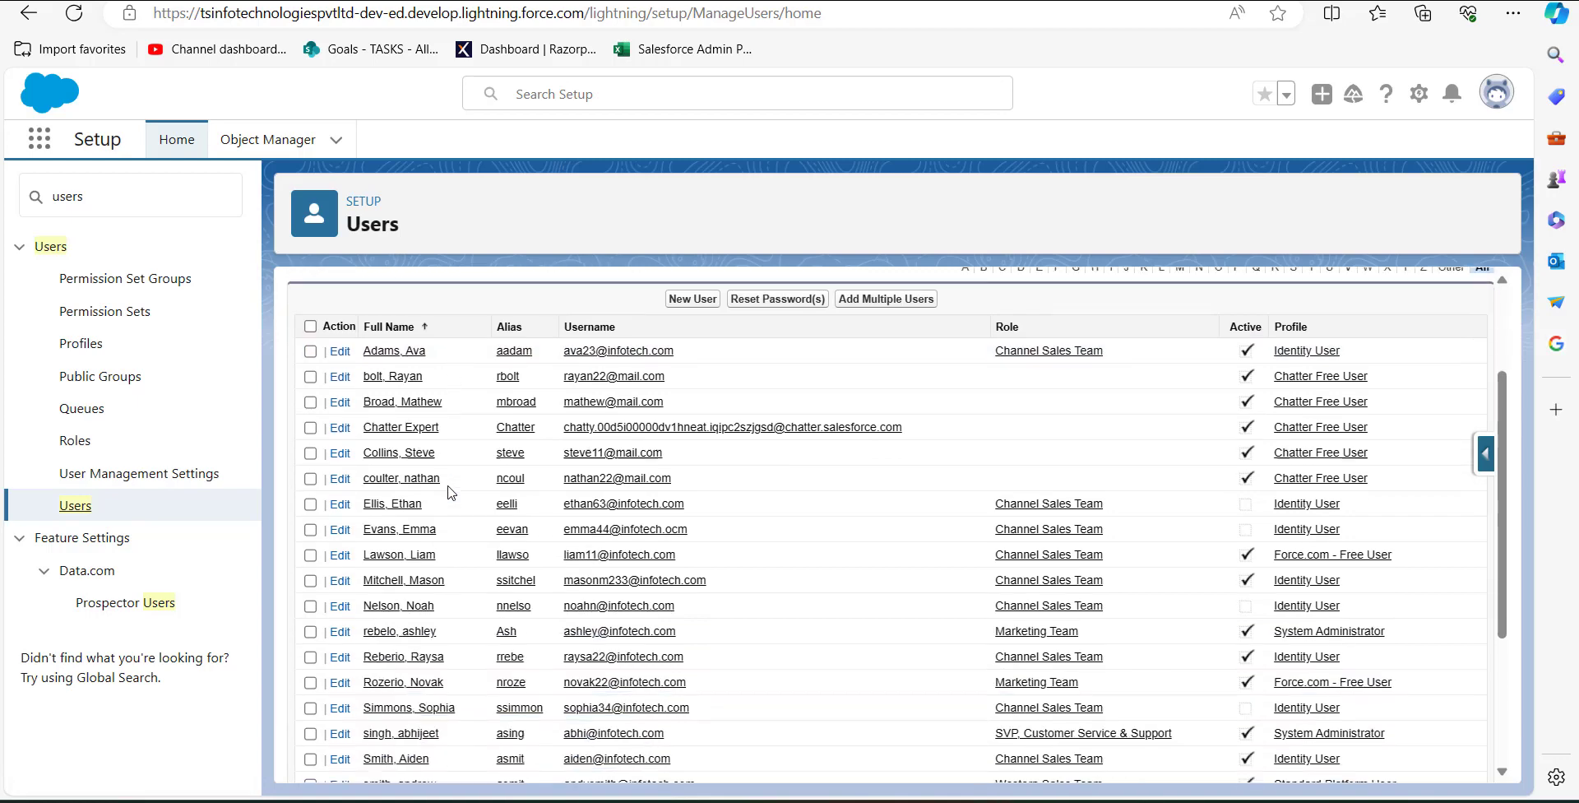
pyautogui.scroll(-1, 451, 493)
pyautogui.scroll(2, 445, 477)
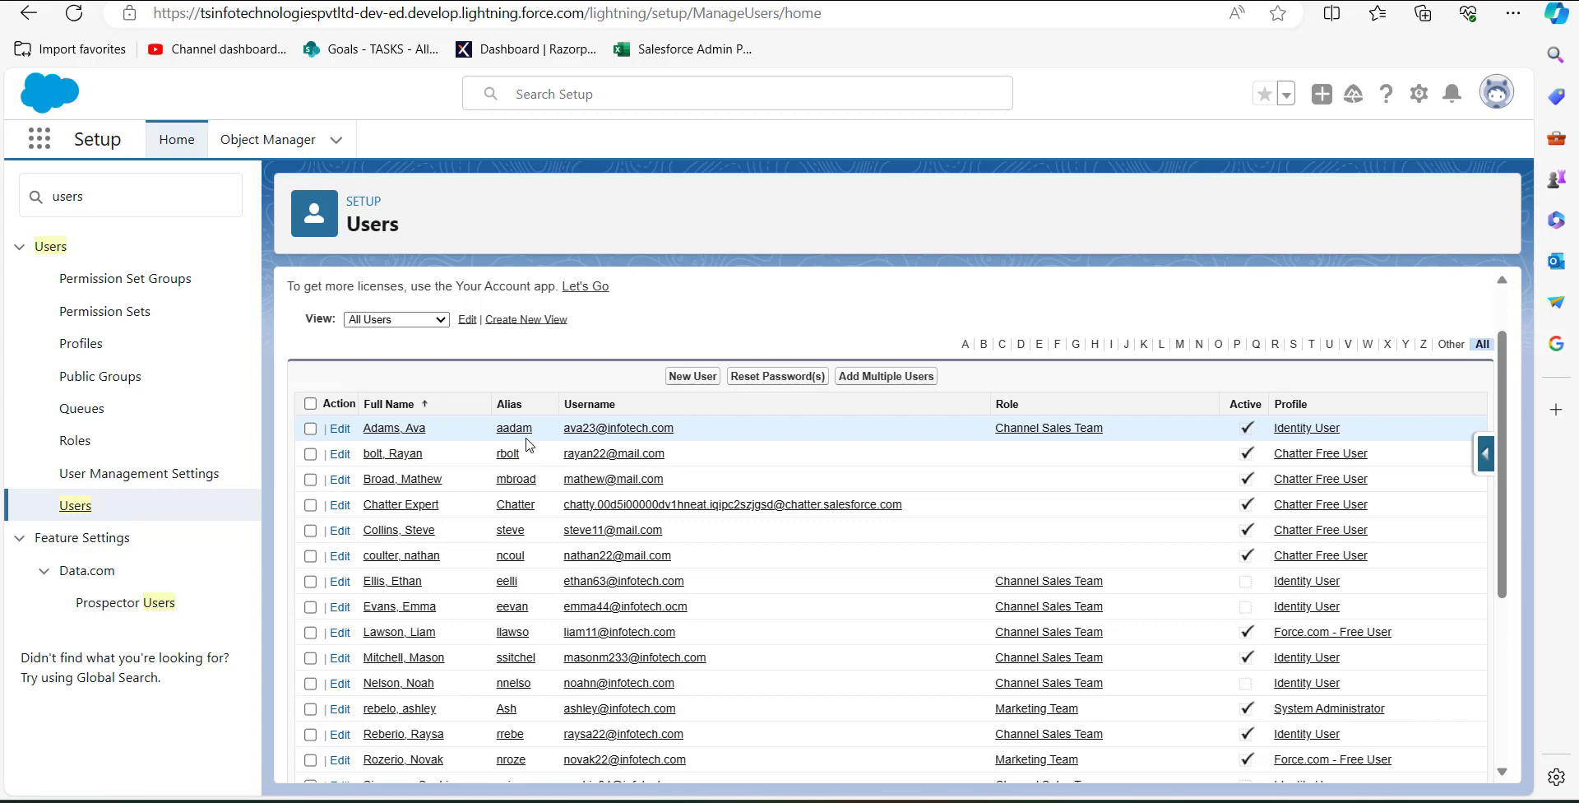
# - Filter users by R, edit the first one, and copy its ID from the address bar
pyautogui.click(1293, 344)
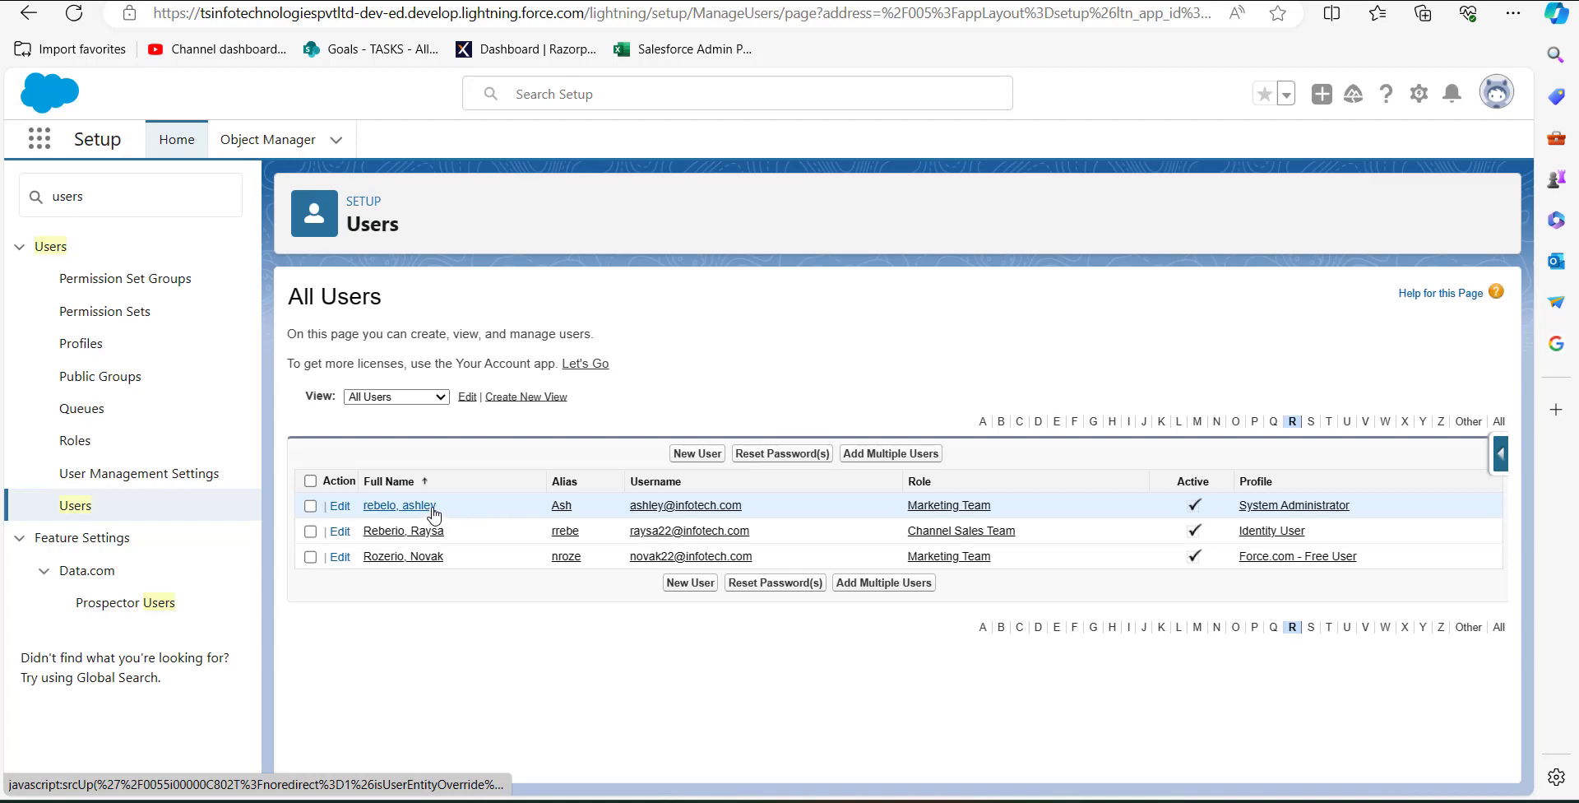
pyautogui.click(341, 509)
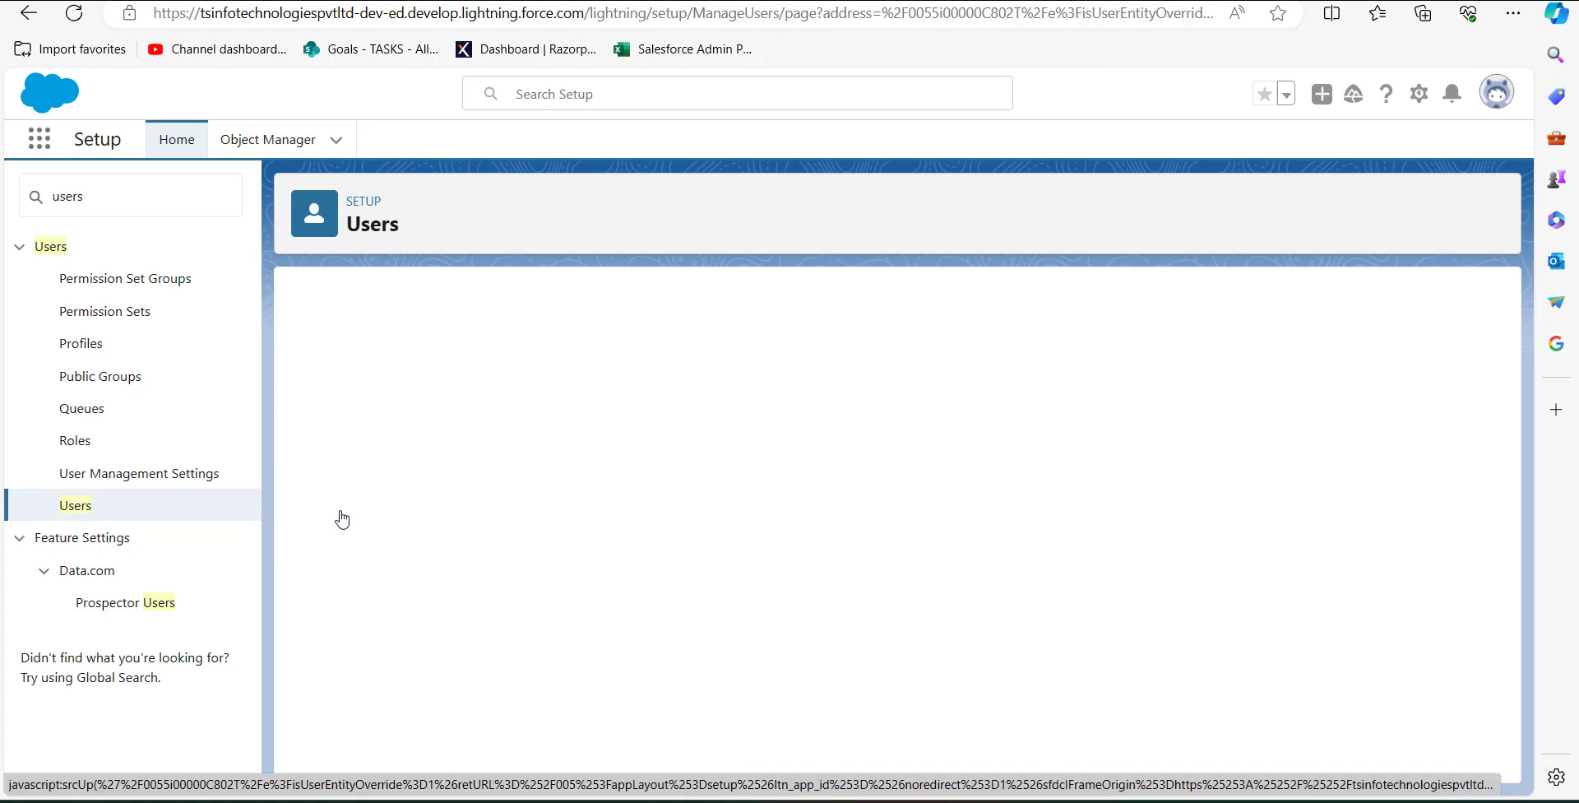
pyautogui.hotkey('ctrl', 'shift', 'u')
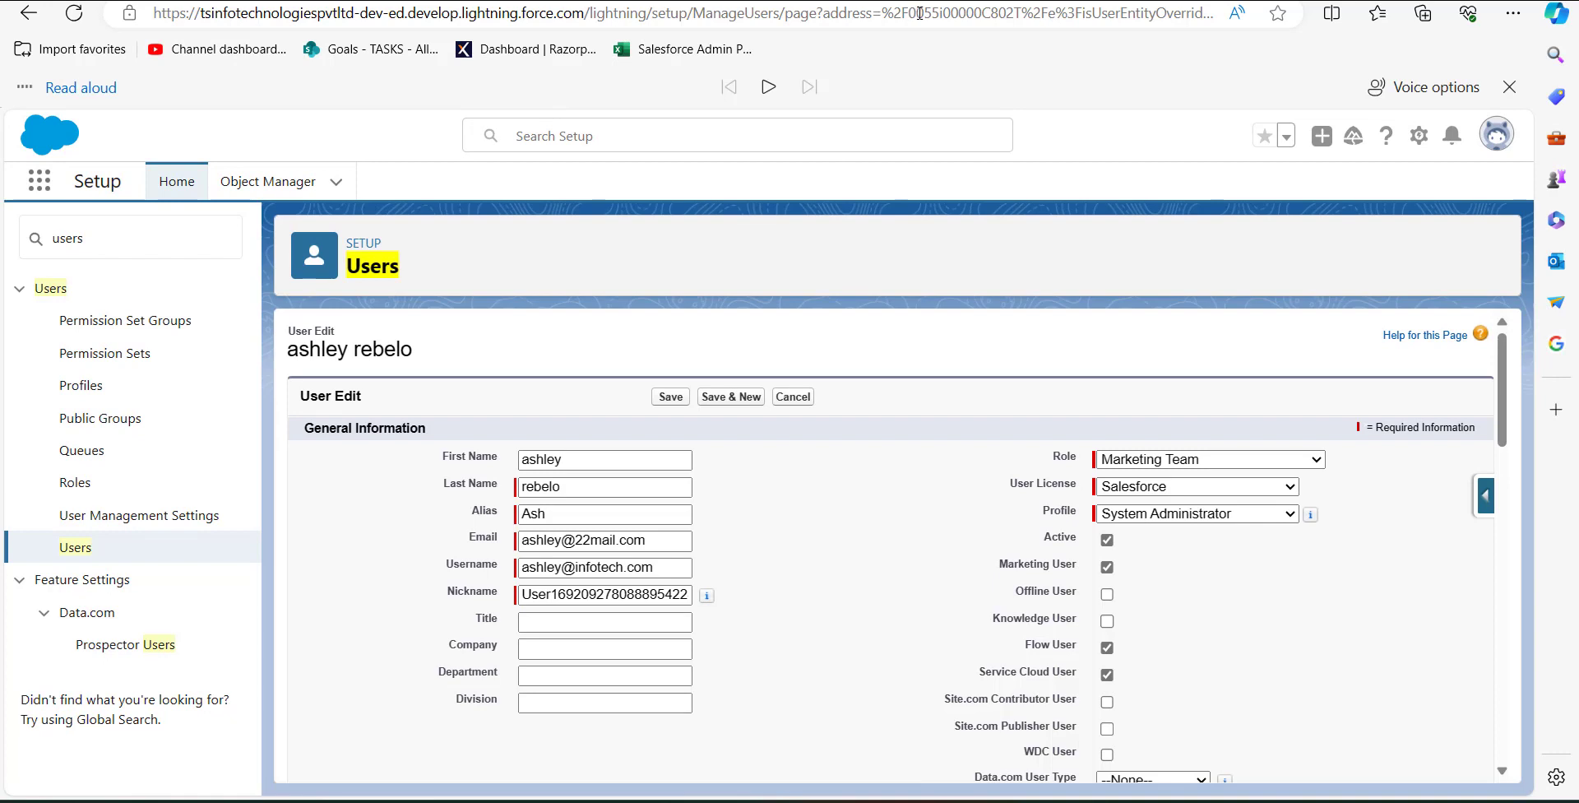
pyautogui.moveTo(908, 13); pyautogui.dragTo(1023, 14)
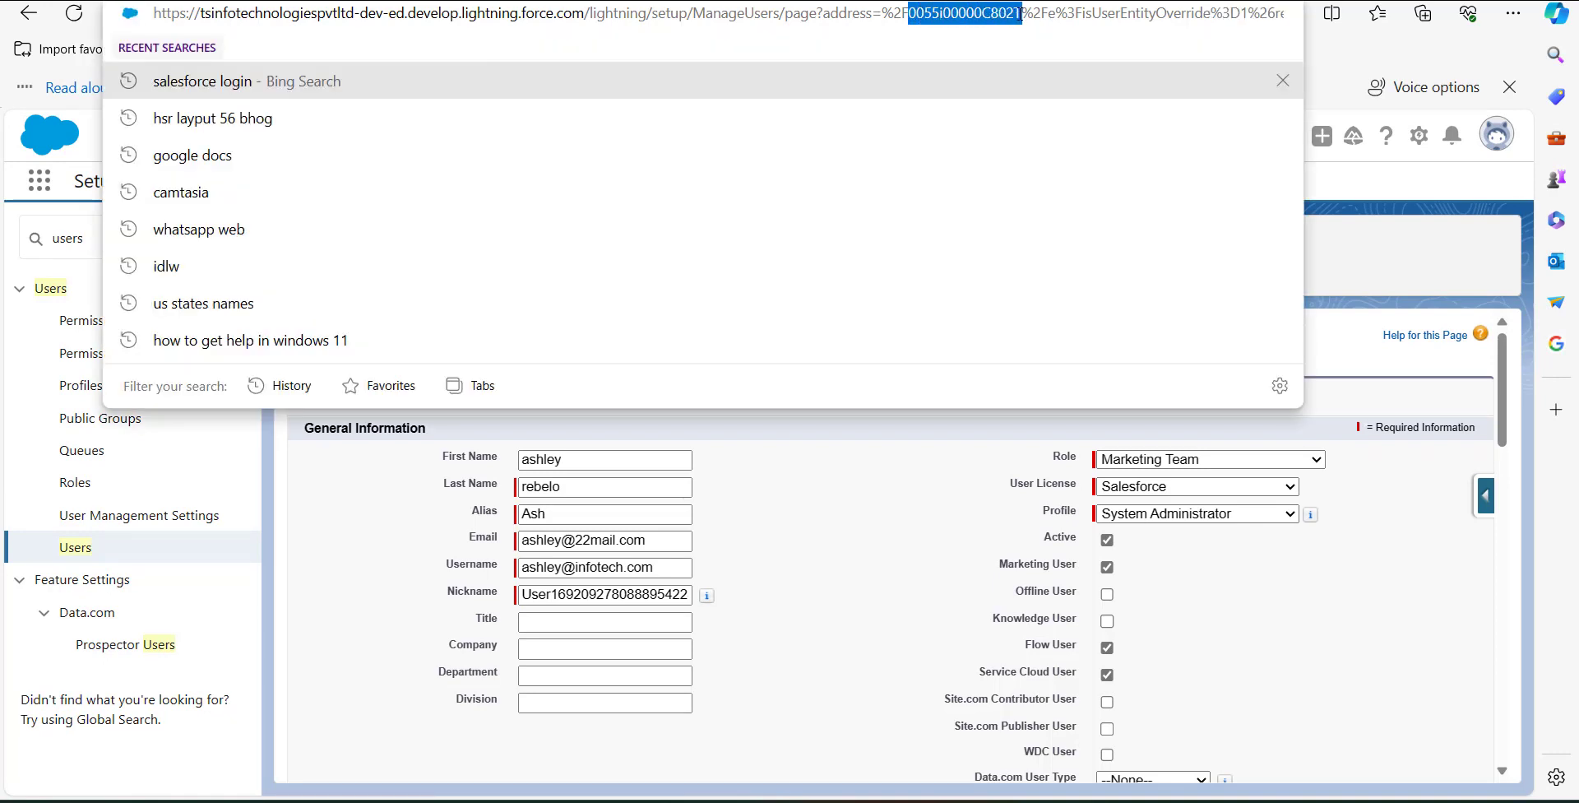
pyautogui.hotkey('ctrl', 'c')
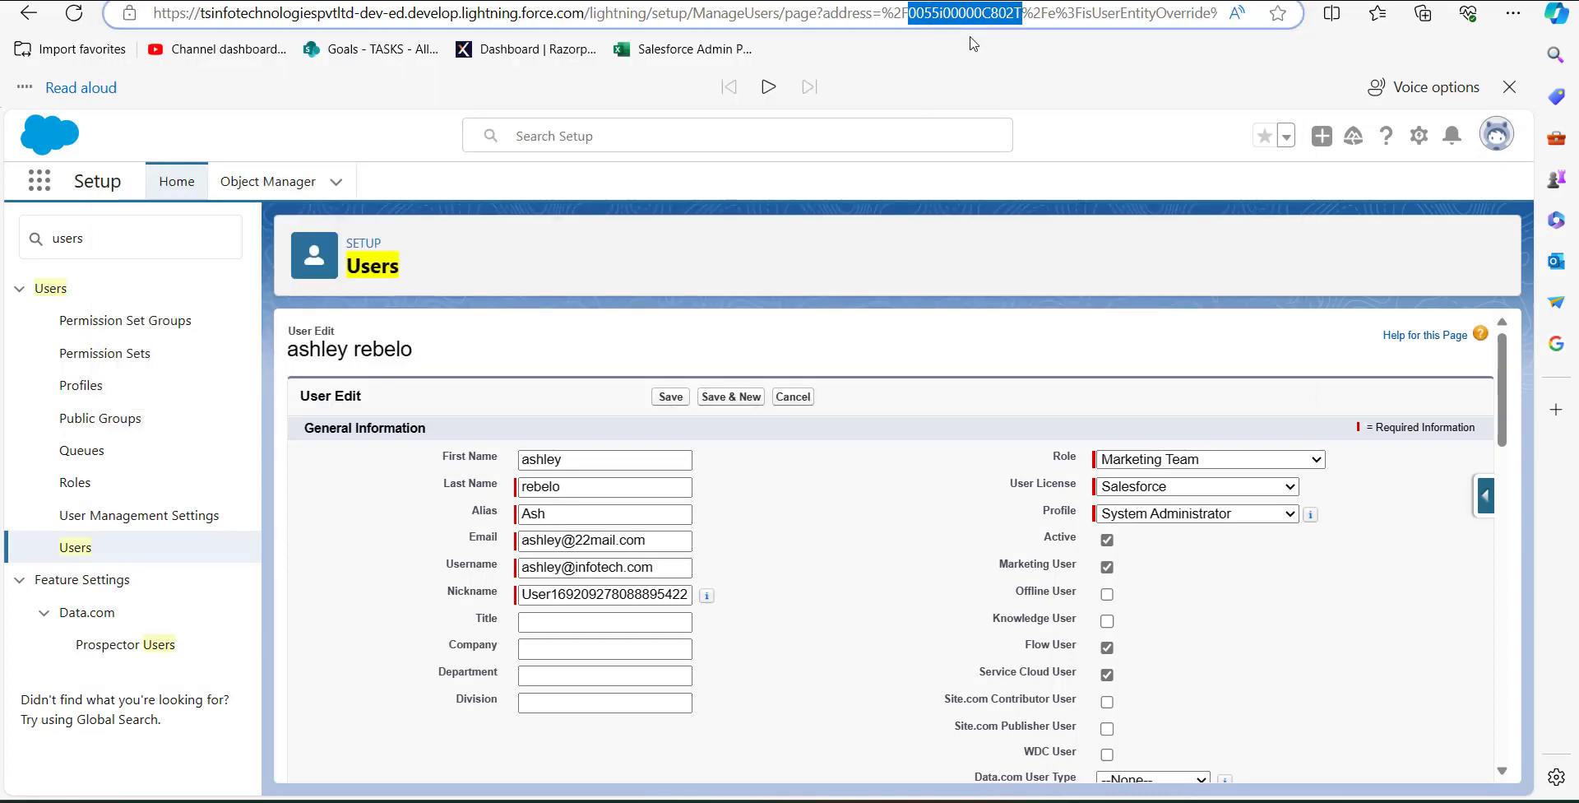
# - Glance at the article, then return to Salesforce and search the App Launcher for 'campaign'
pyautogui.hotkey('alt', 'Tab')
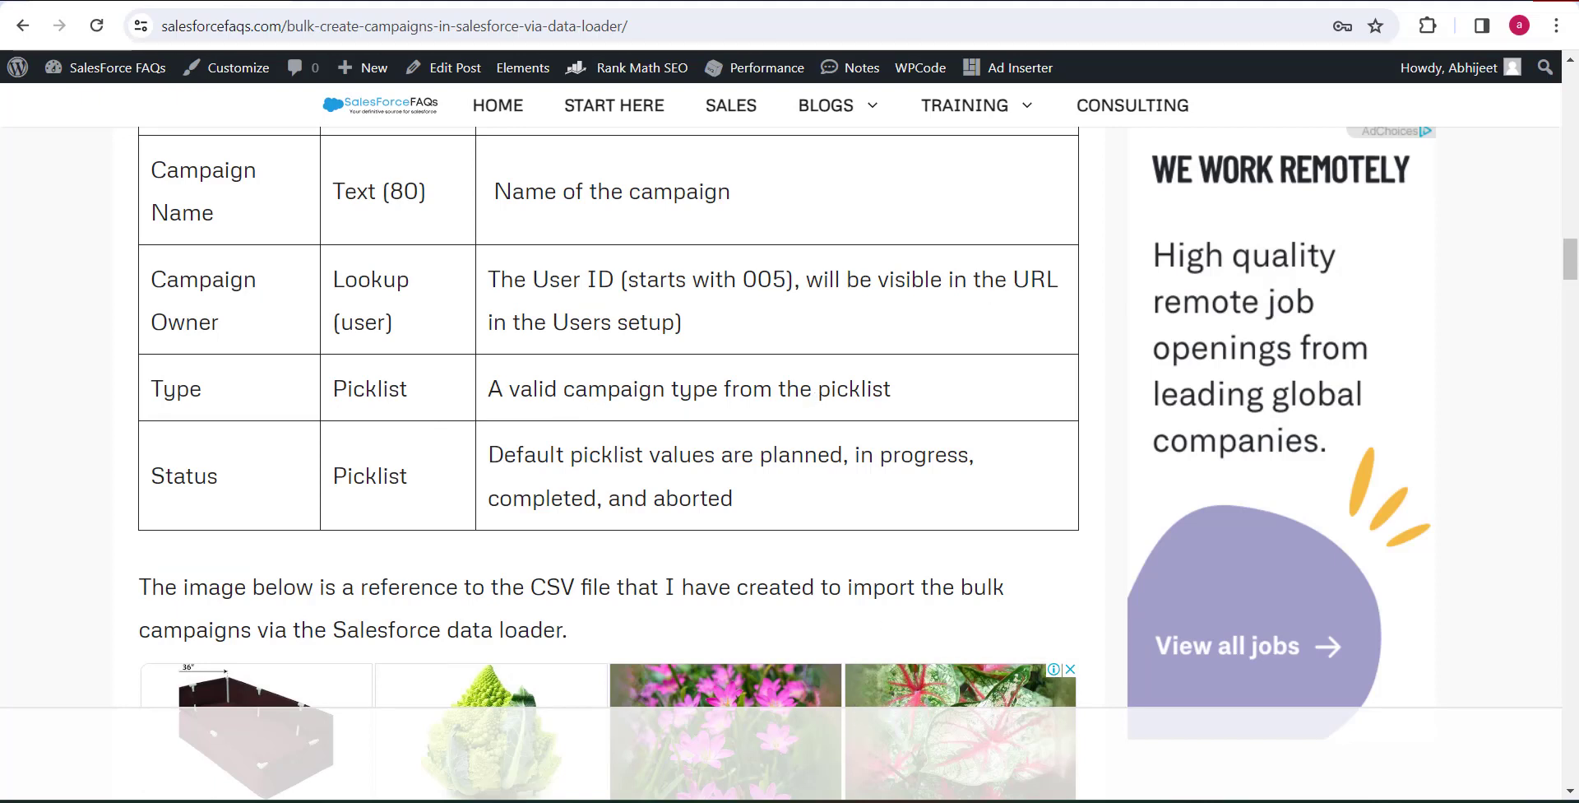
pyautogui.click(671, 707)
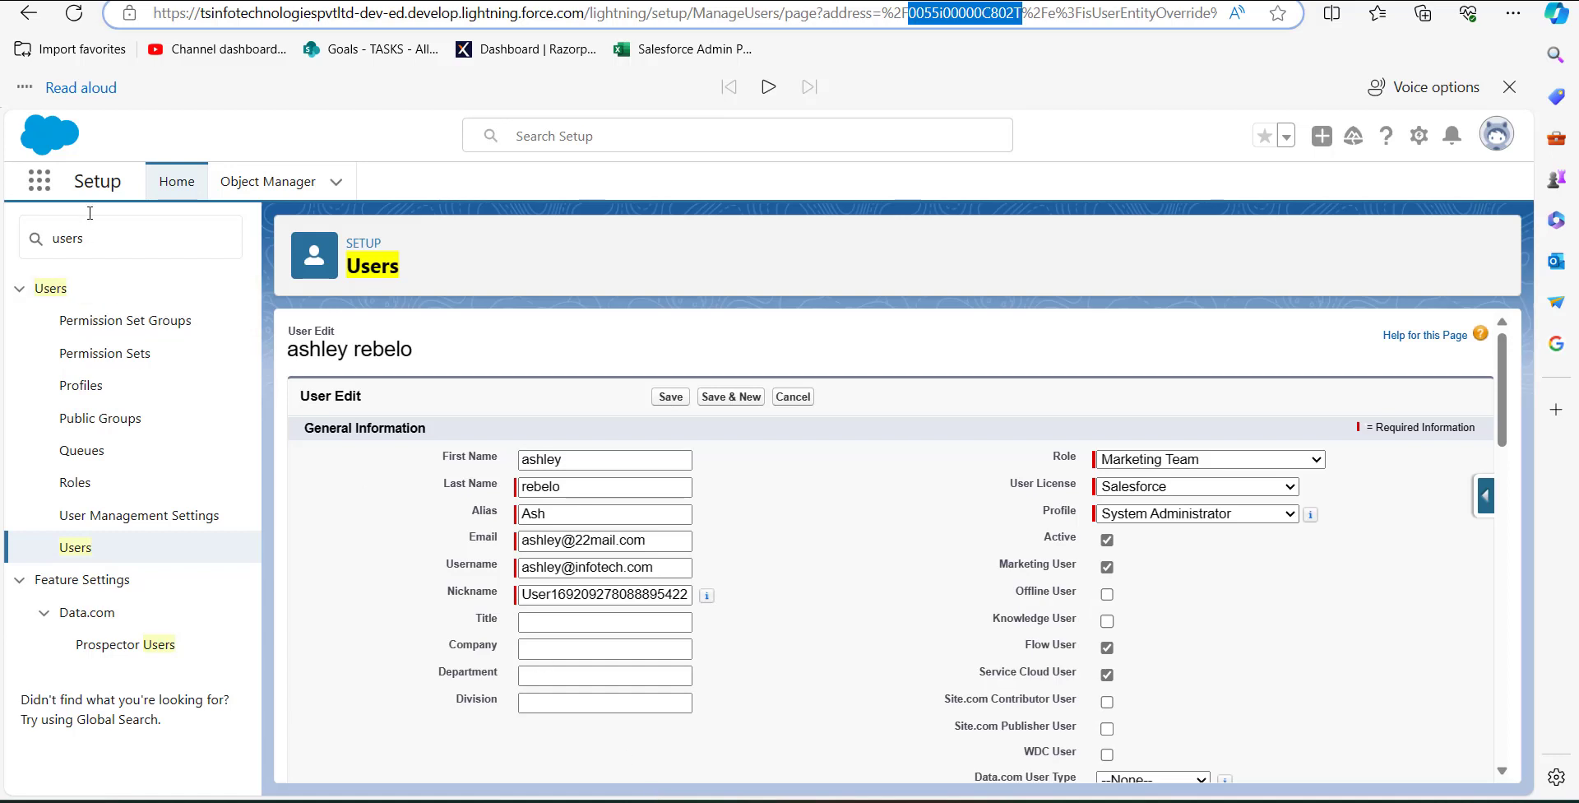
pyautogui.click(47, 193)
pyautogui.write('campaign')
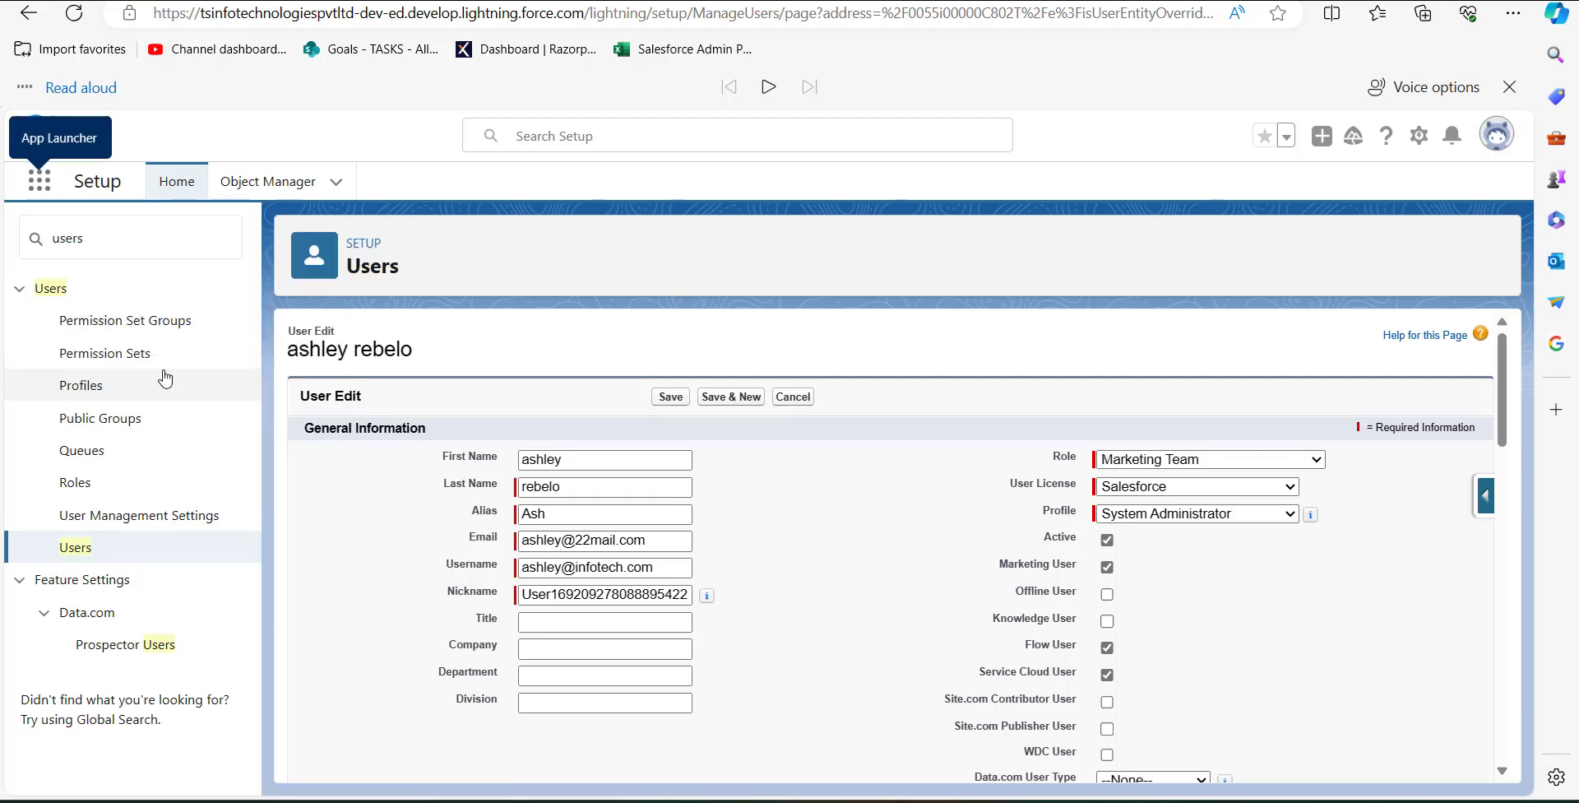
# - Open Campaigns and start a New Campaign form
pyautogui.click(162, 370)
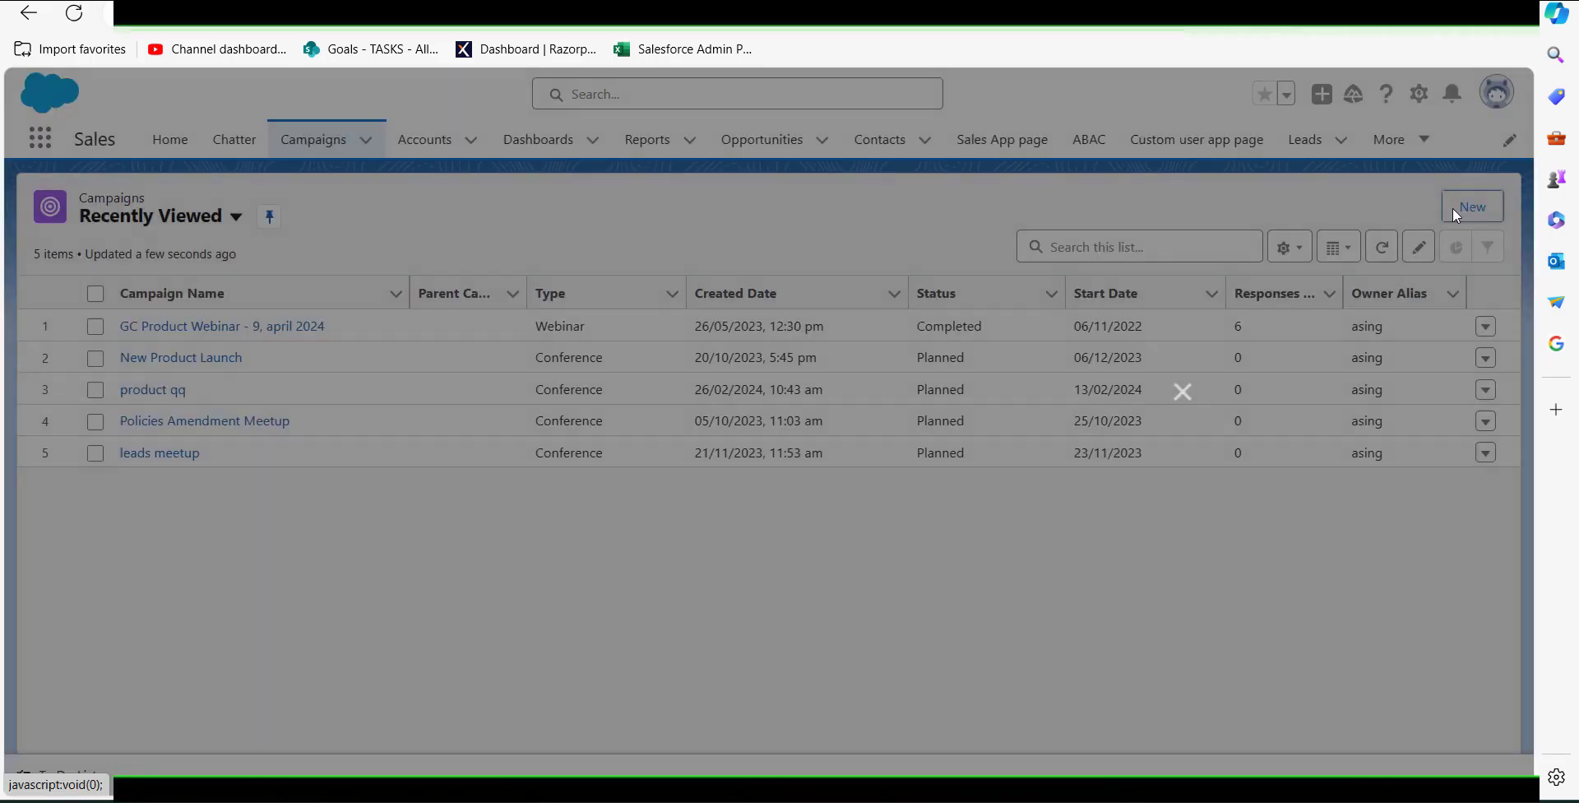
pyautogui.click(1472, 207)
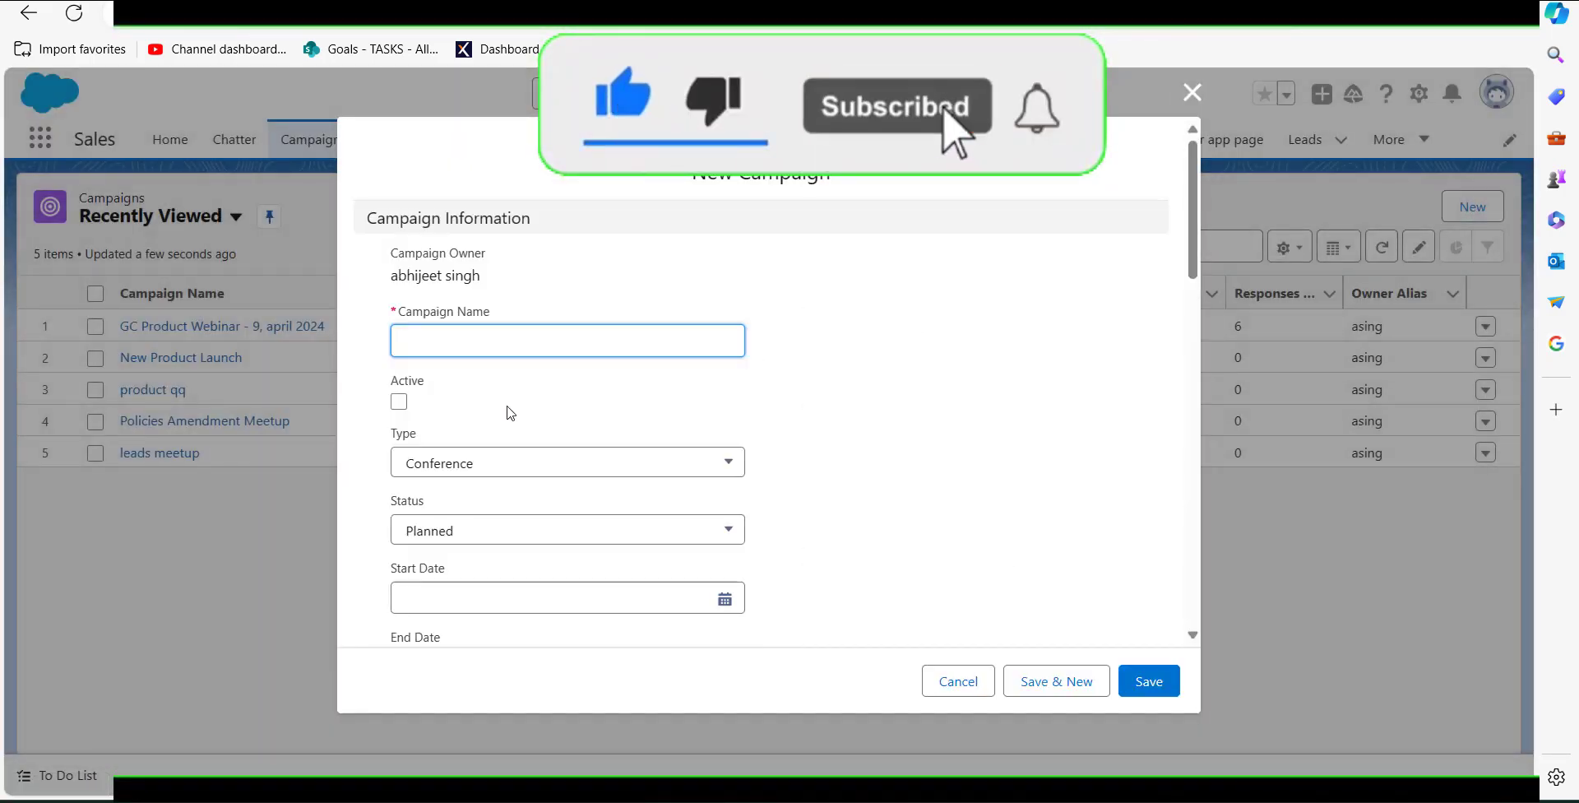
pyautogui.scroll(-3, 510, 413)
pyautogui.scroll(-3, 506, 413)
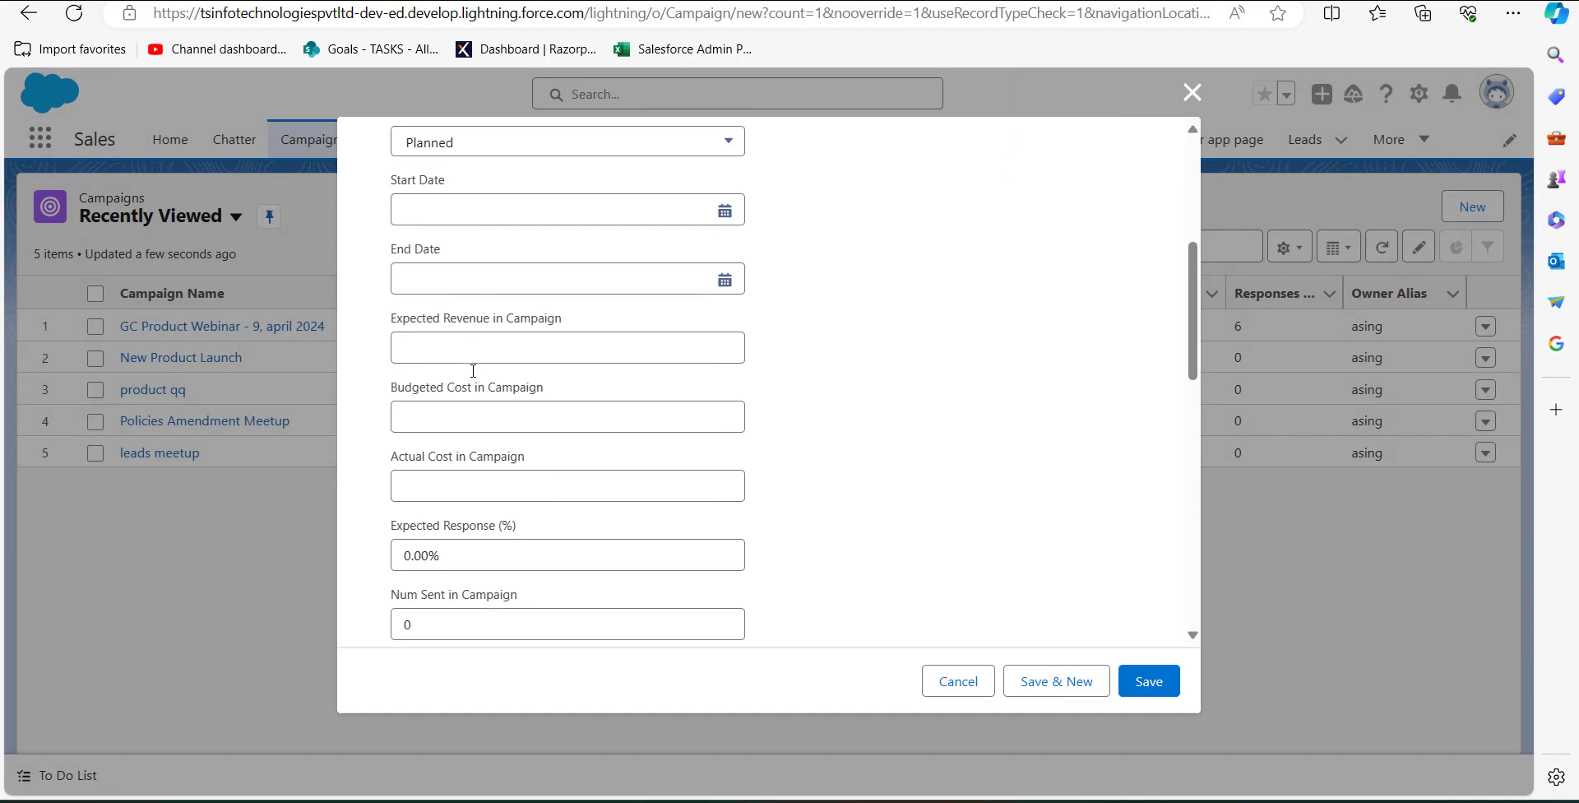
pyautogui.scroll(5, 496, 412)
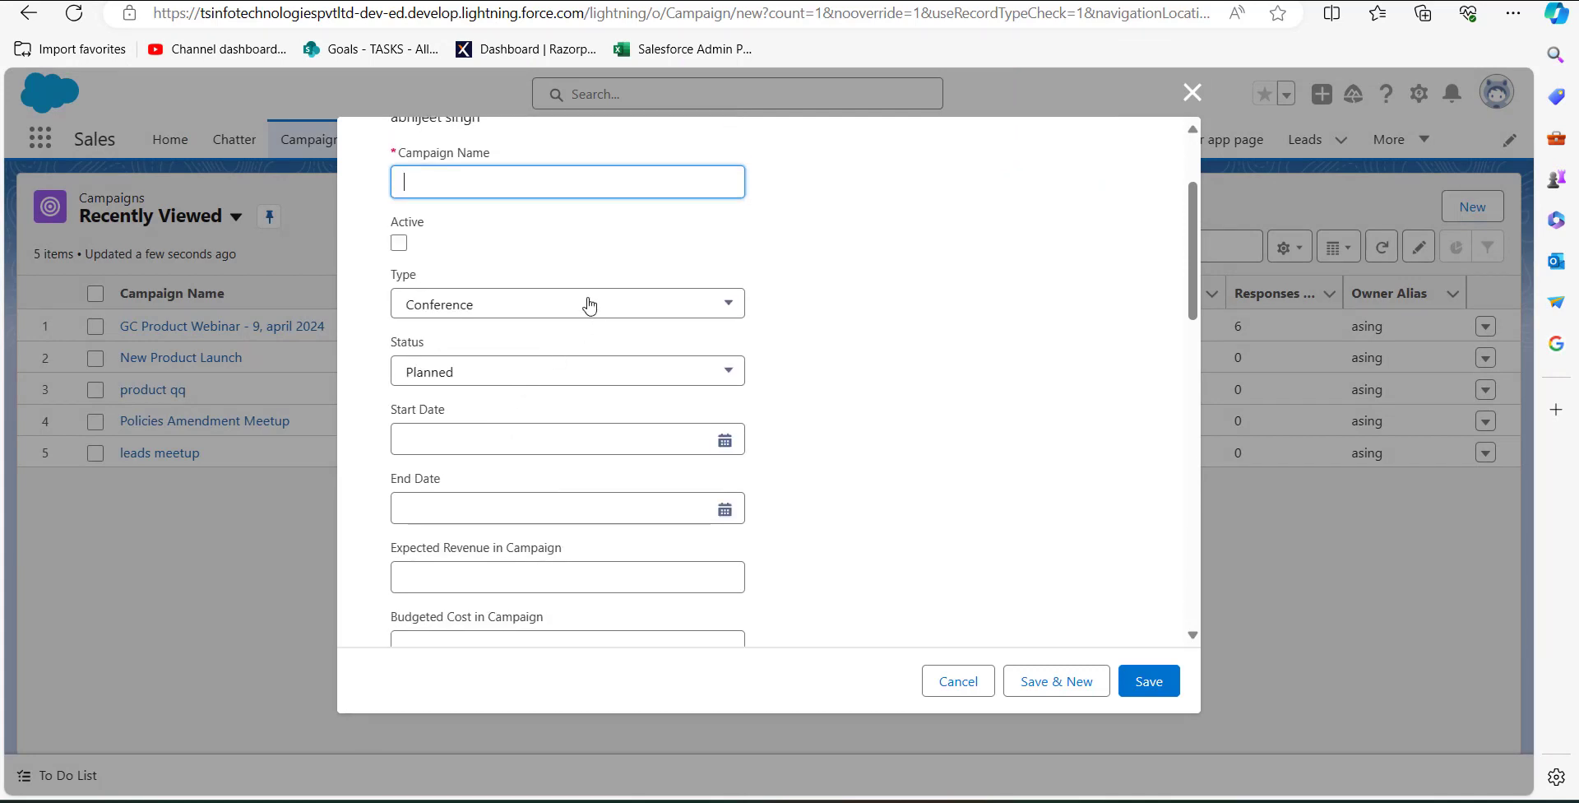
# - Review the Type picklist options and close it, leaving Conference selected
pyautogui.click(589, 303)
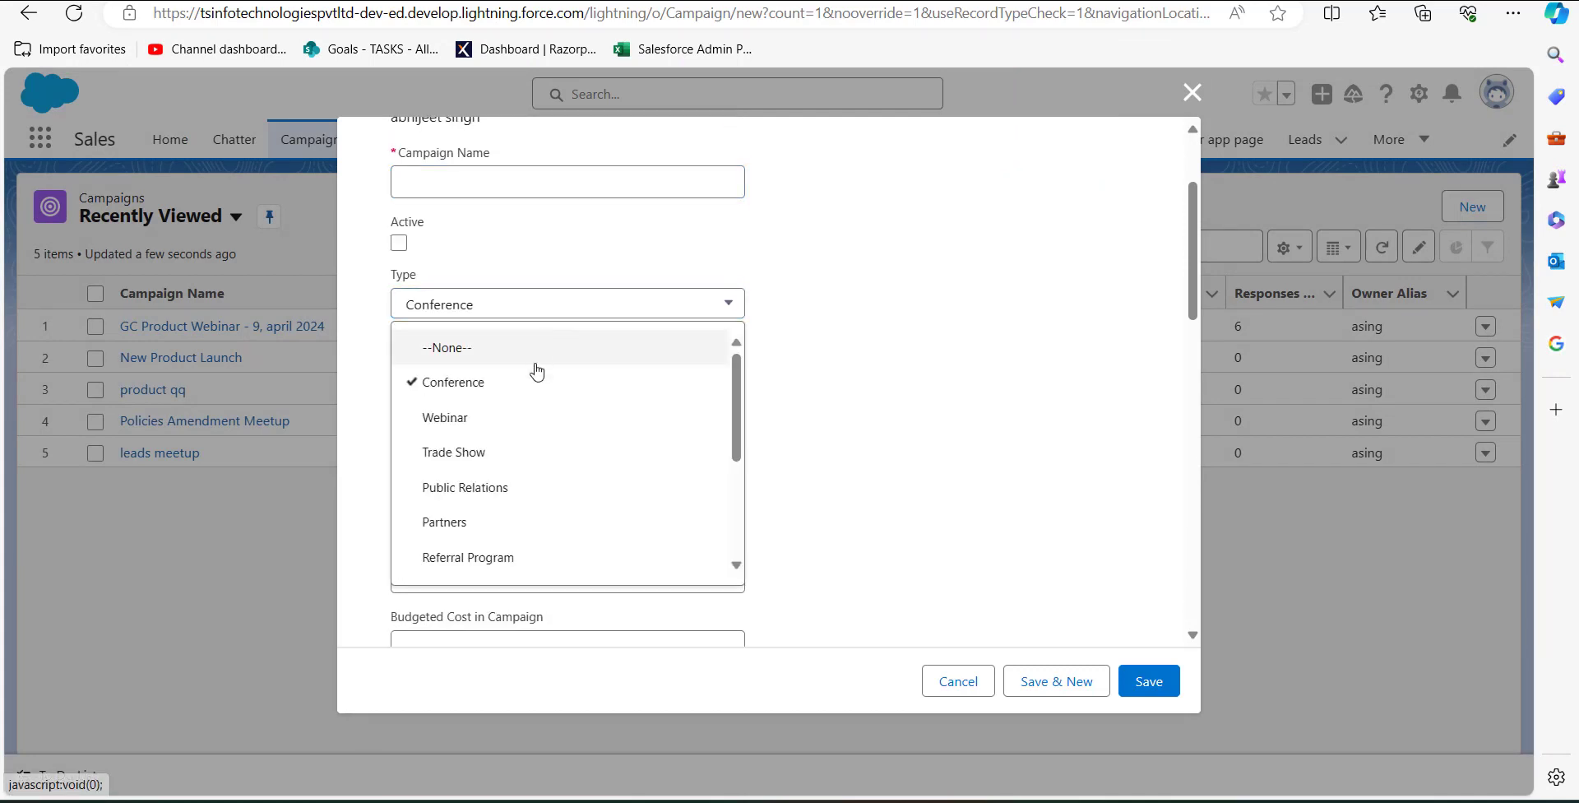
pyautogui.scroll(-1, 526, 386)
pyautogui.scroll(1, 531, 409)
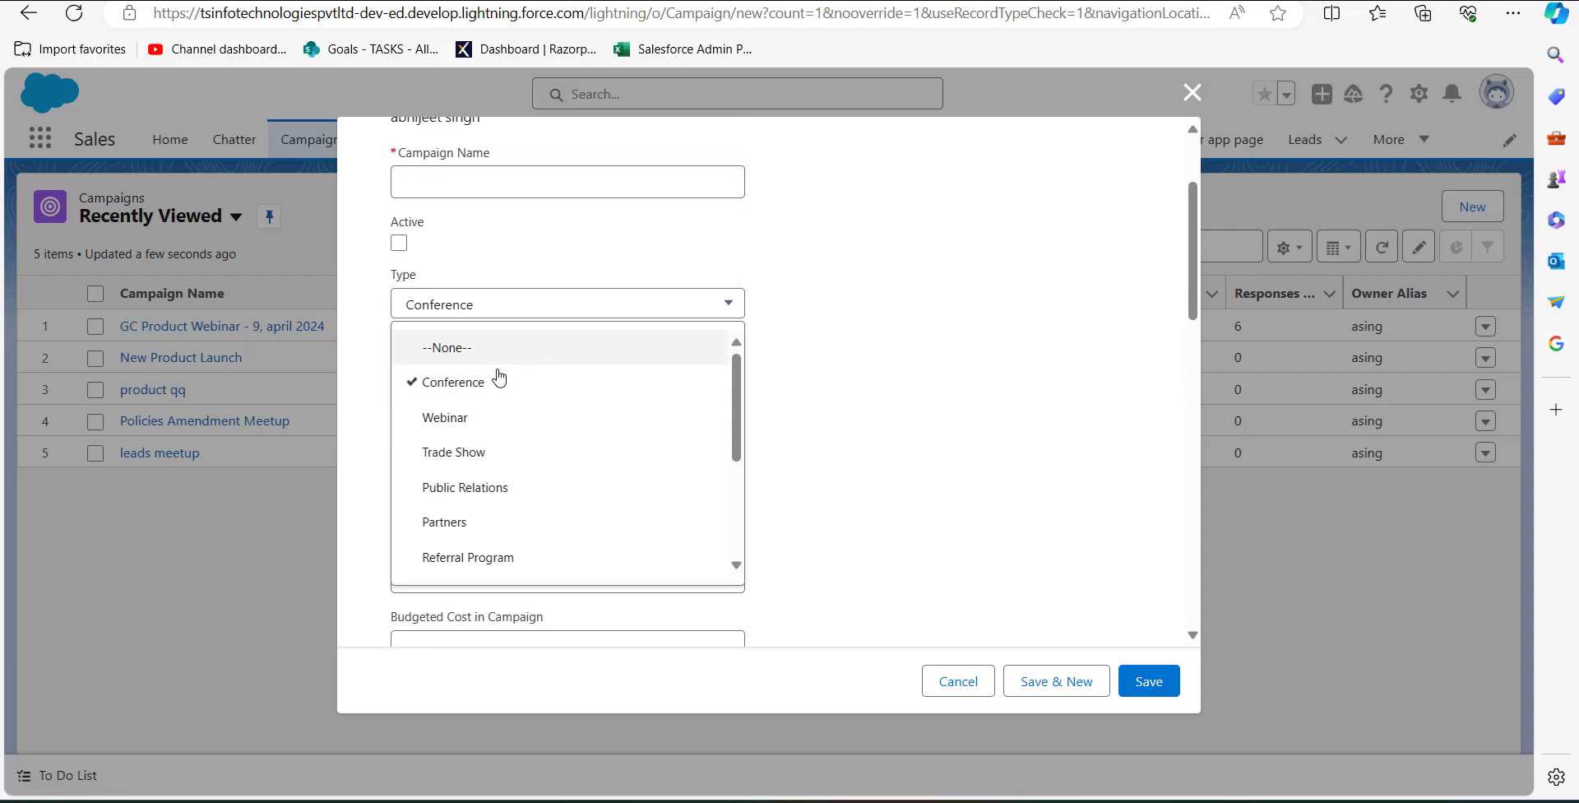
pyautogui.scroll(-1, 487, 405)
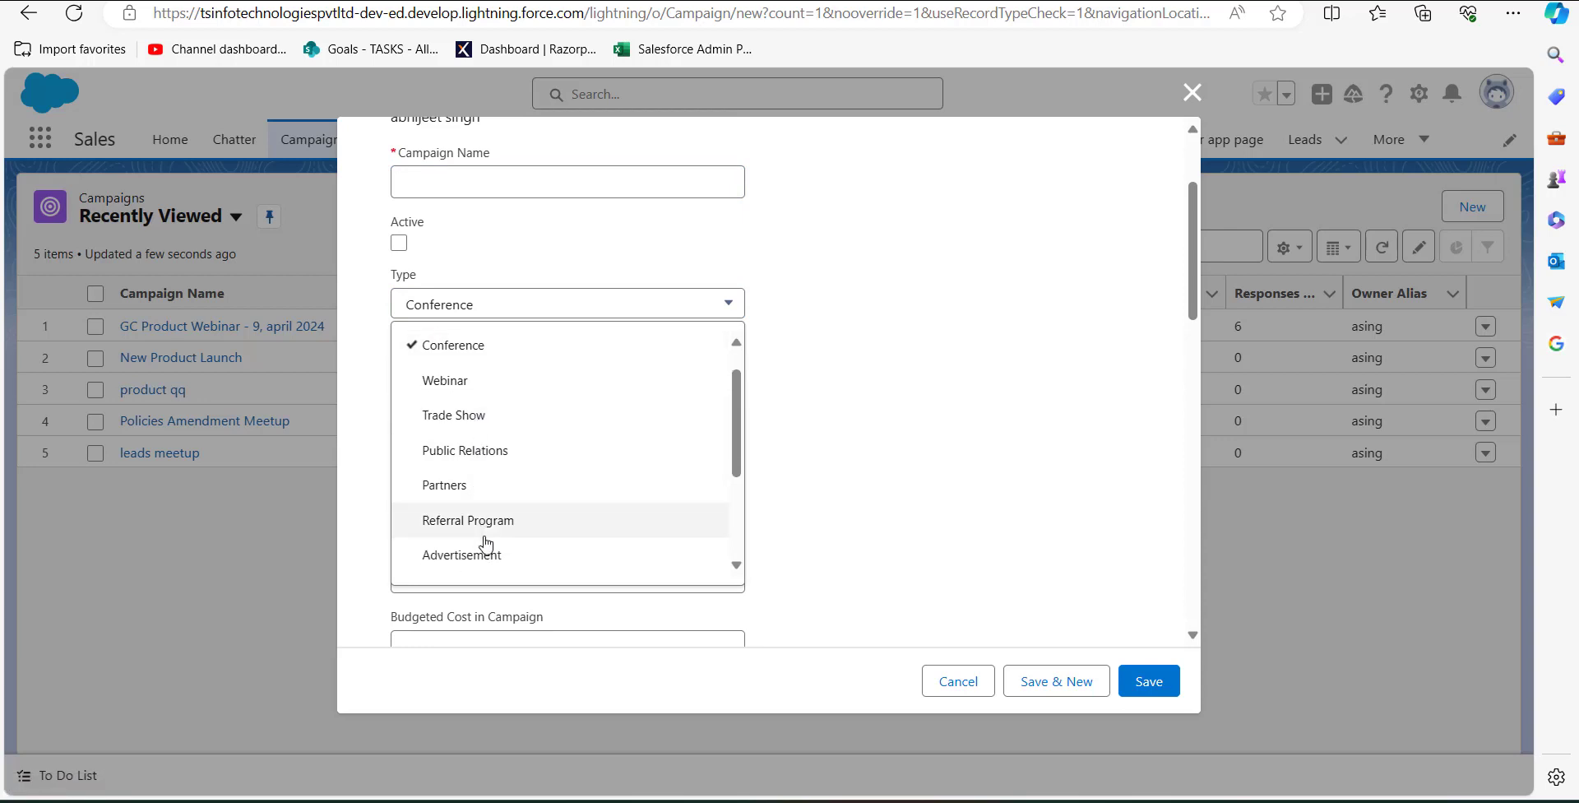
pyautogui.scroll(-1, 484, 539)
pyautogui.scroll(-2, 489, 552)
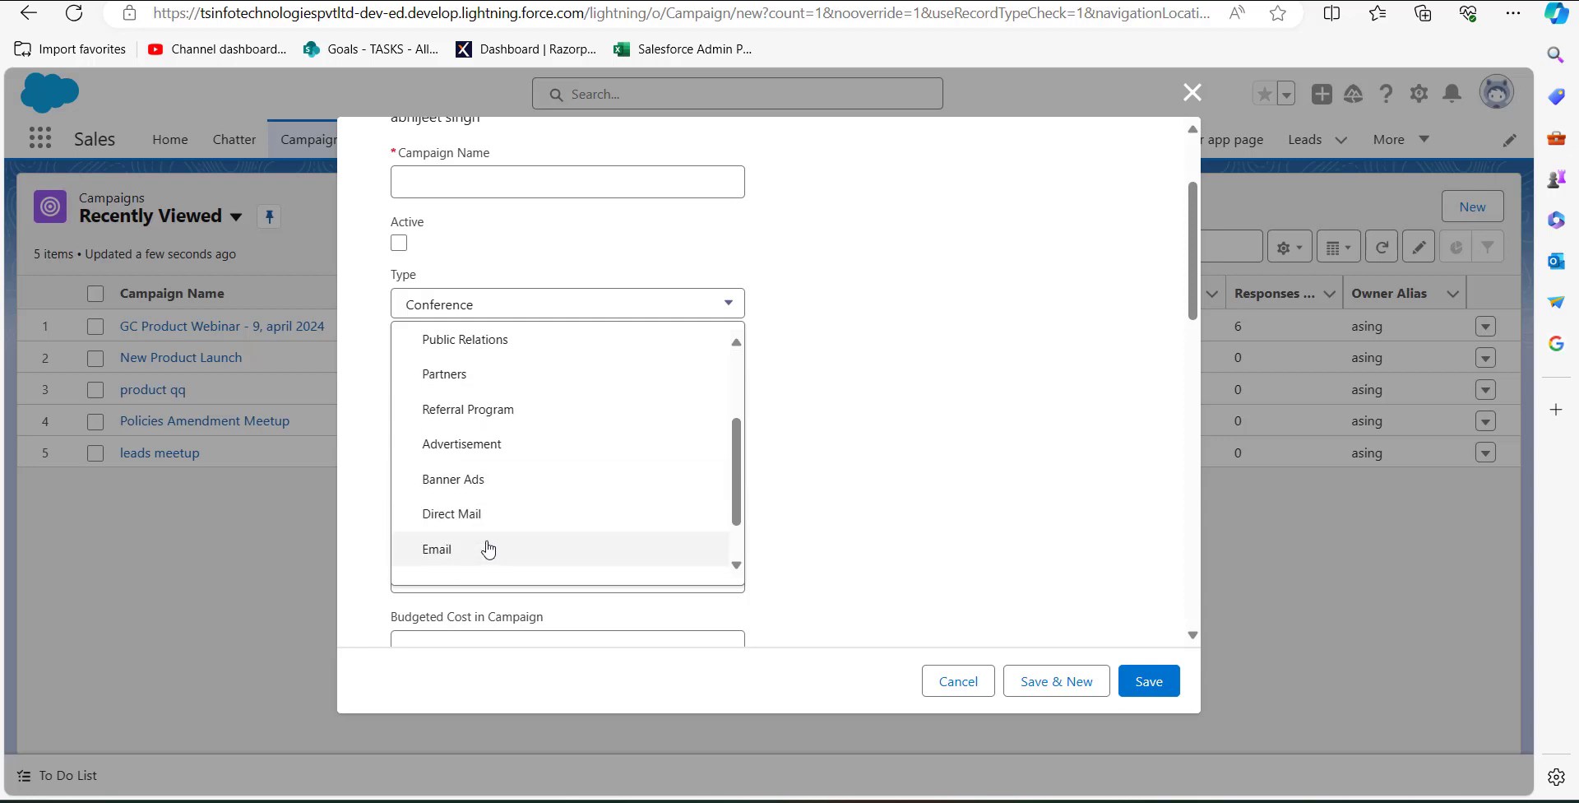
pyautogui.scroll(4, 487, 548)
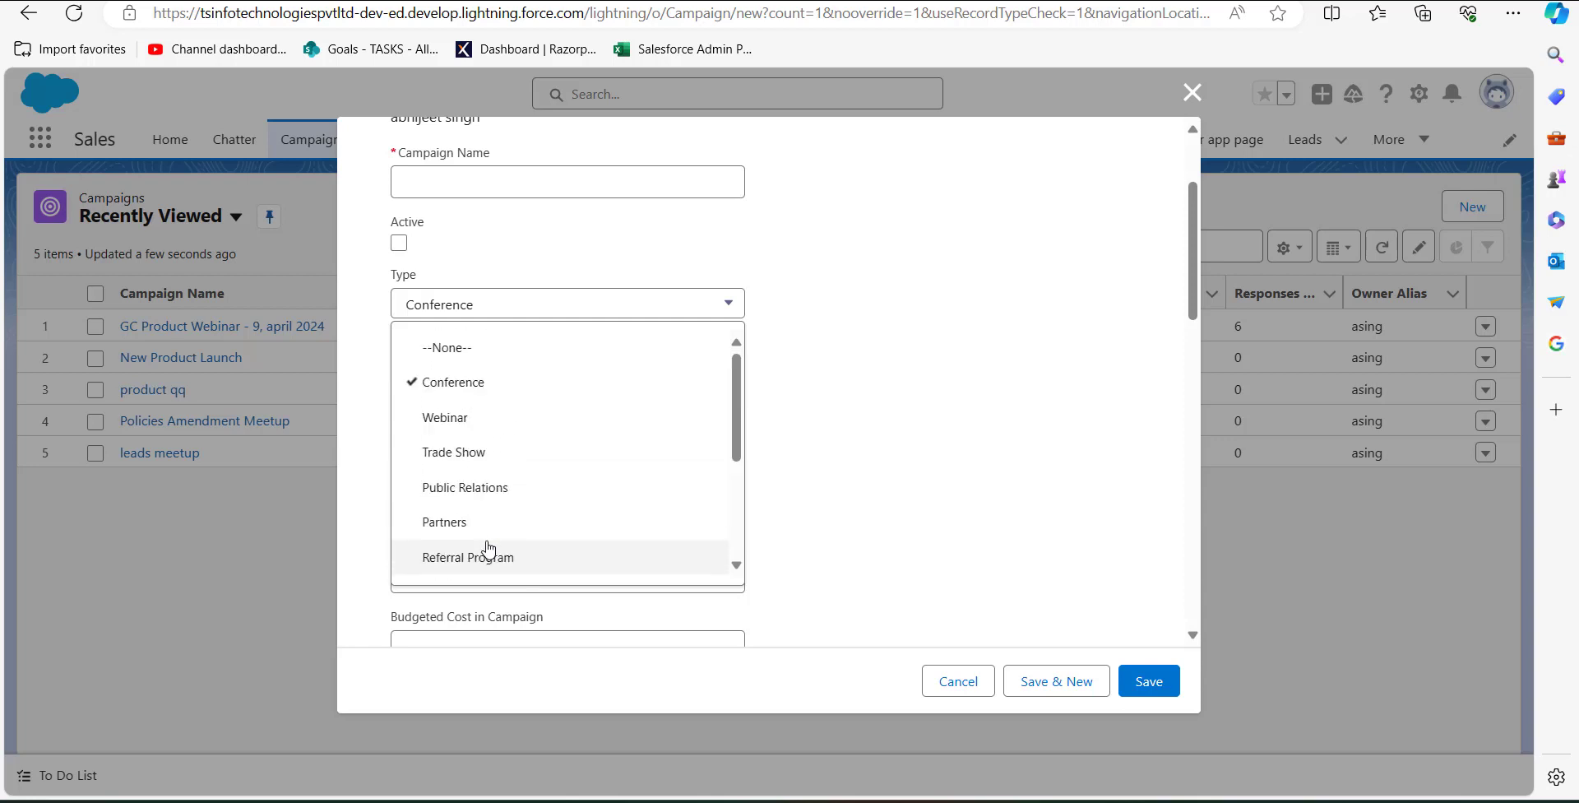
pyautogui.click(1061, 440)
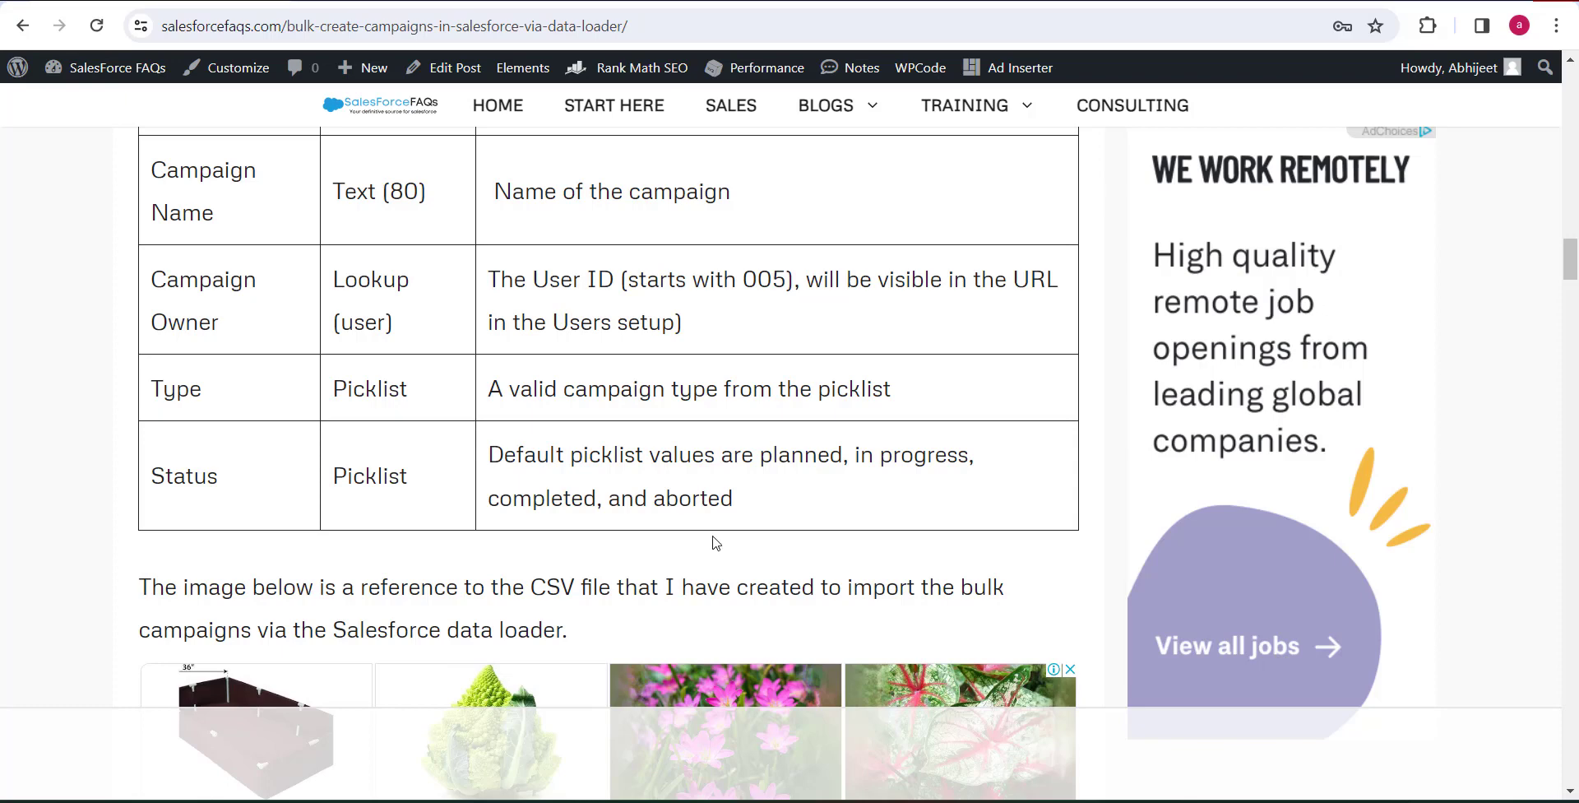
# - In Excel, insert a blank column before Start Date and head it 'Active' in A1
pyautogui.hotkey('alt', 'Tab')
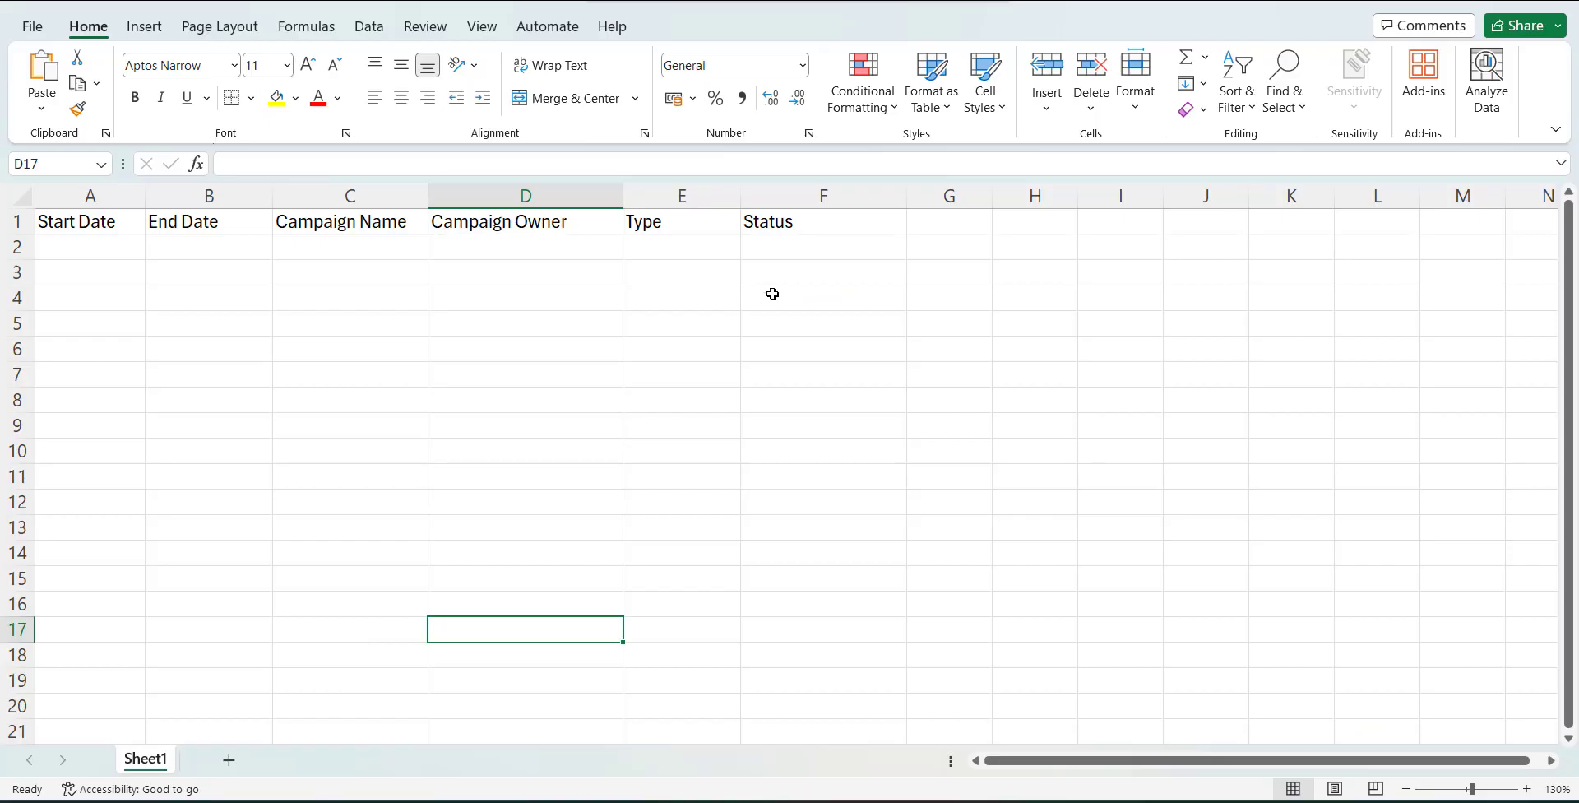
pyautogui.click(123, 257)
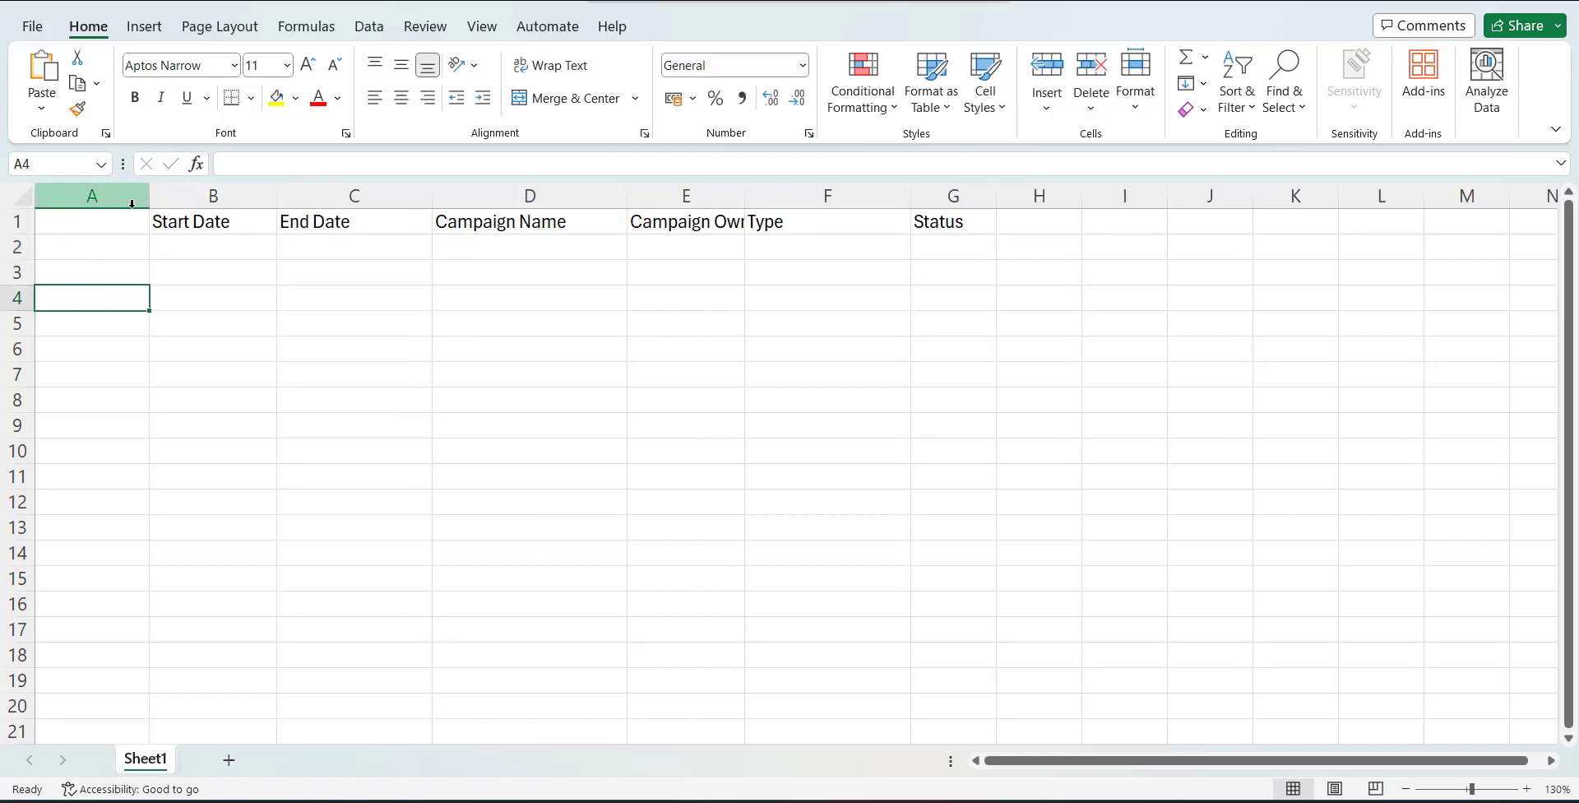
pyautogui.click(119, 223)
pyautogui.write('Ac')
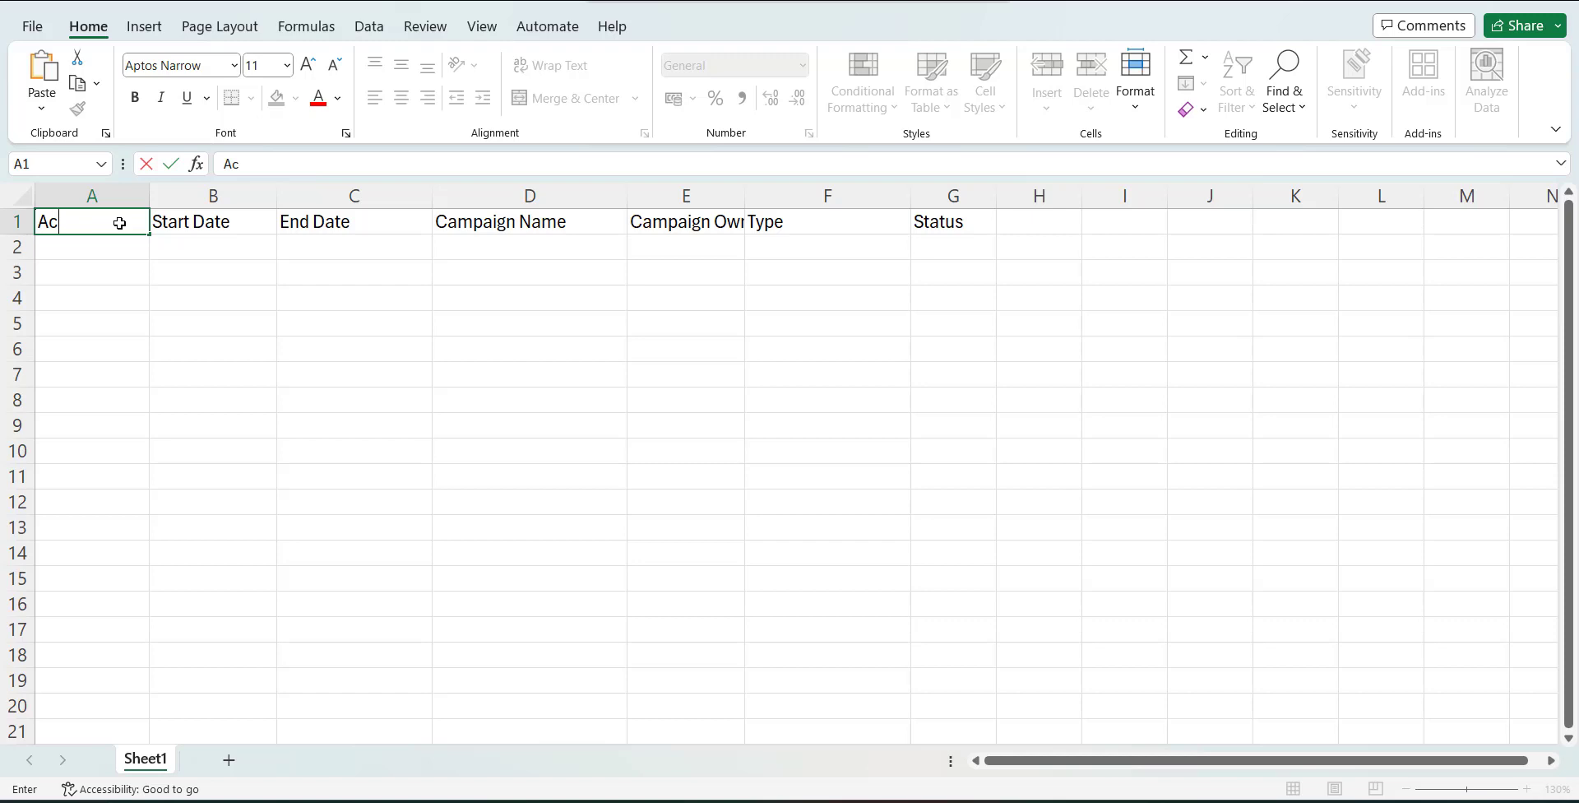
pyautogui.write('tive')
pyautogui.click(92, 279)
pyautogui.click(128, 247)
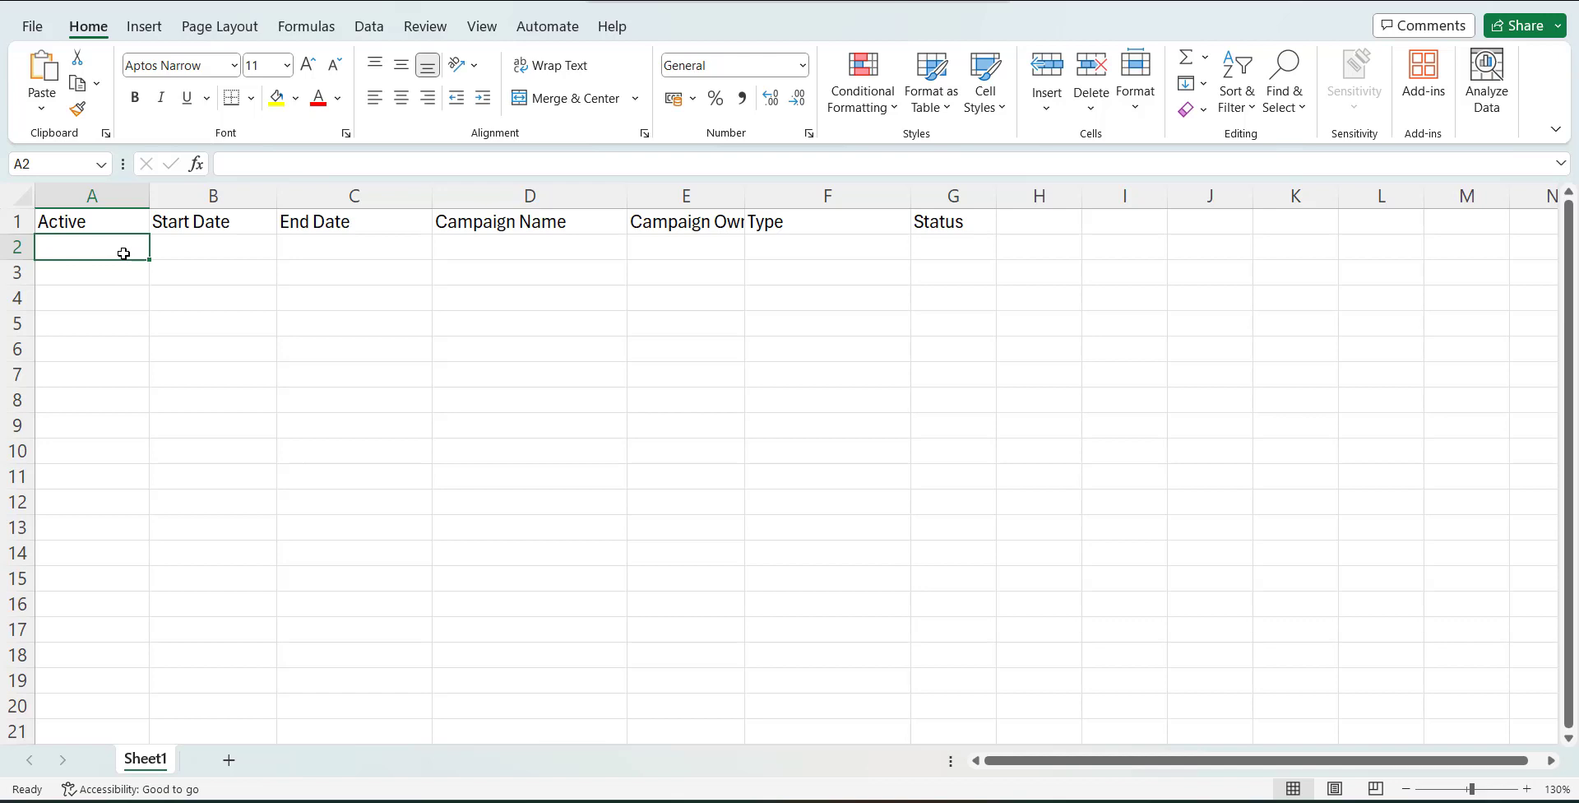
# - Begin entering TRUE in the first campaign row's Active cell, correcting a typo
pyautogui.write('TR')
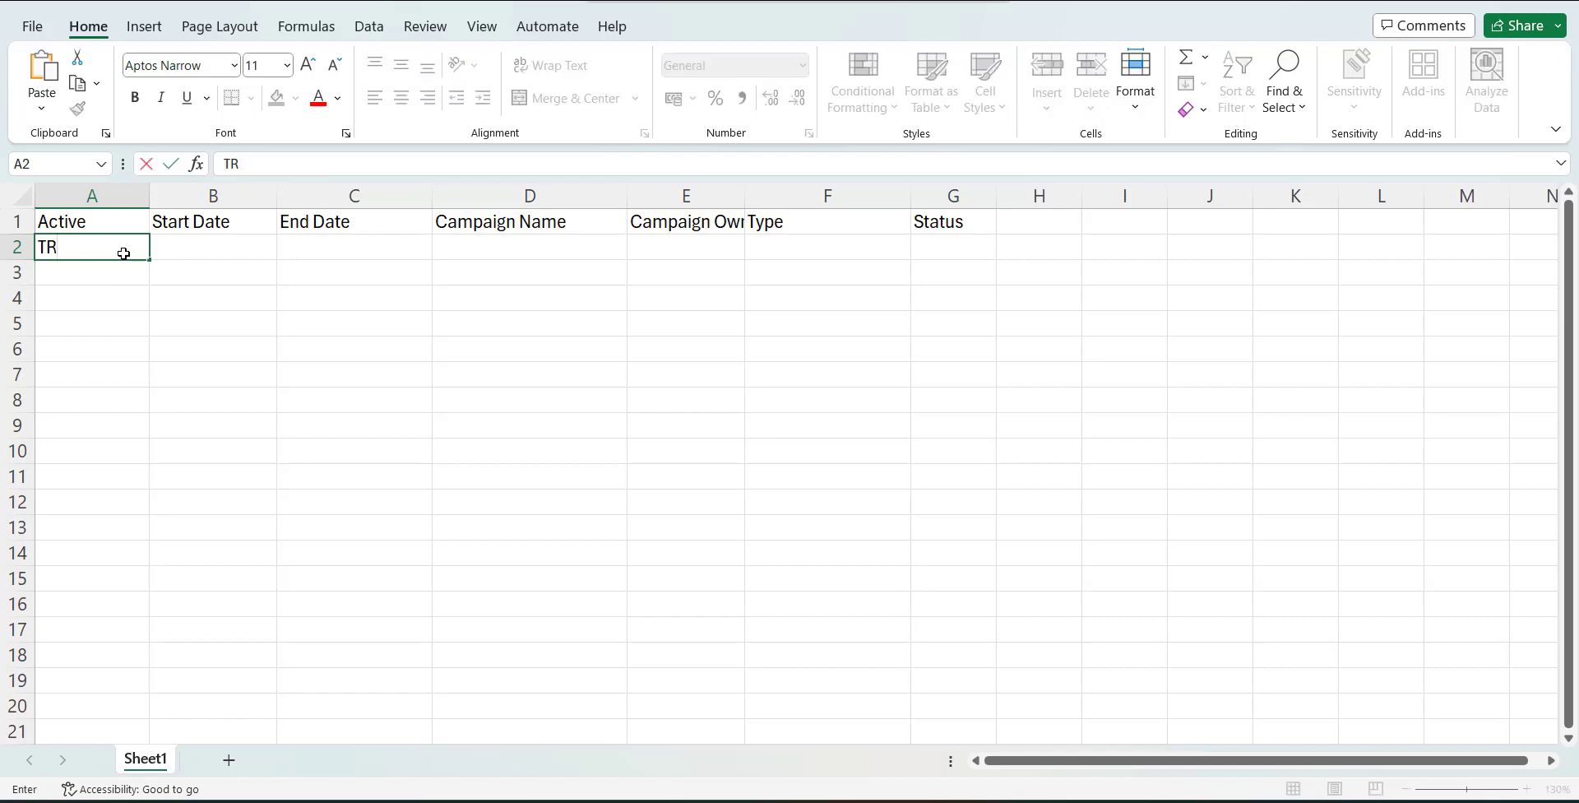
pyautogui.write('u')
pyautogui.press('BackSpace')
pyautogui.press('BackSpace')
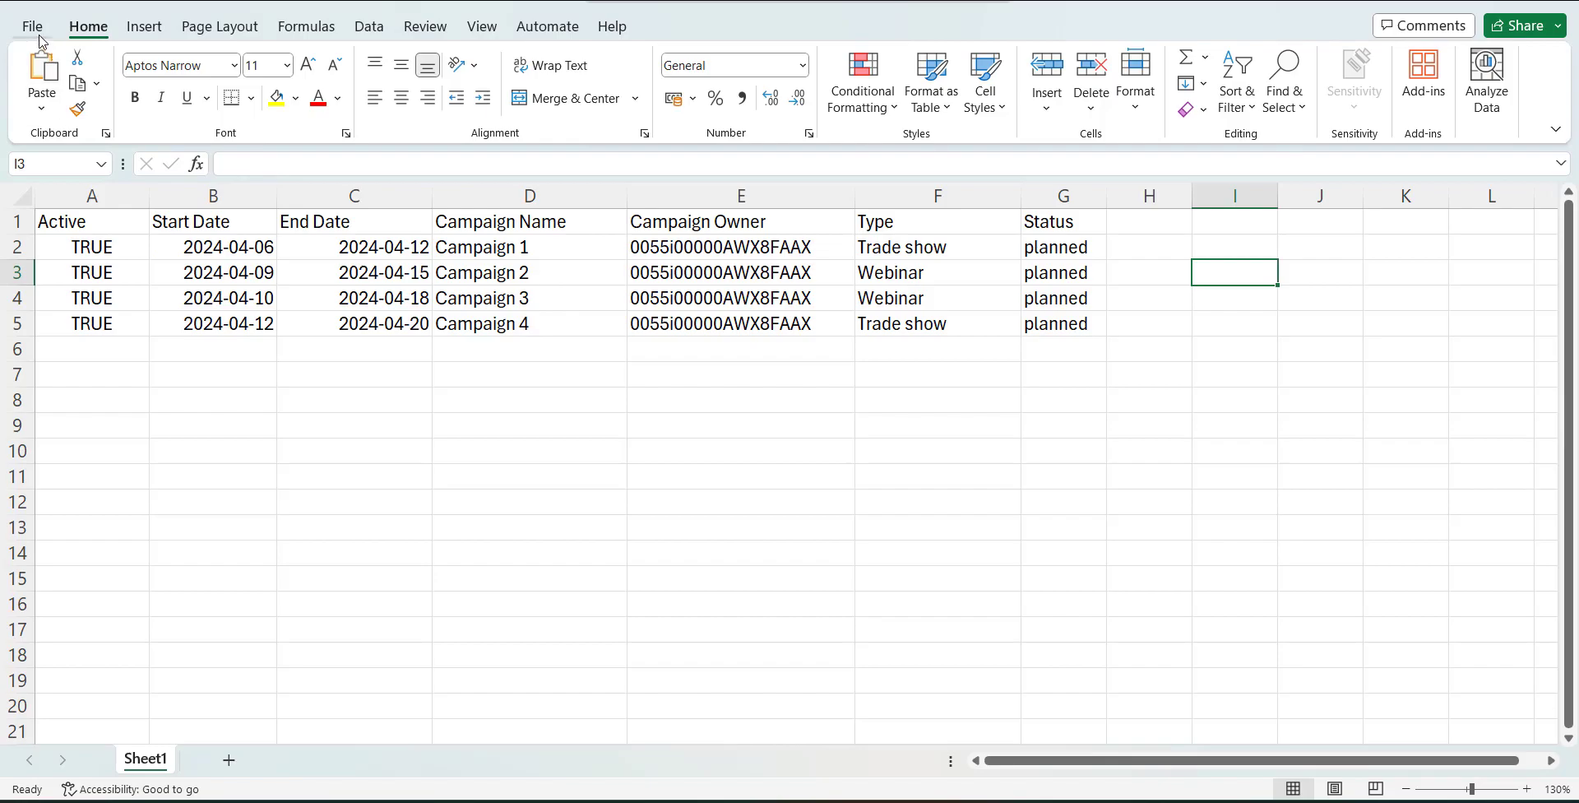
# - Save the sheet to Documents as CSV UTF-8 'Create multiple campaigns', then minimize Excel
pyautogui.click(36, 33)
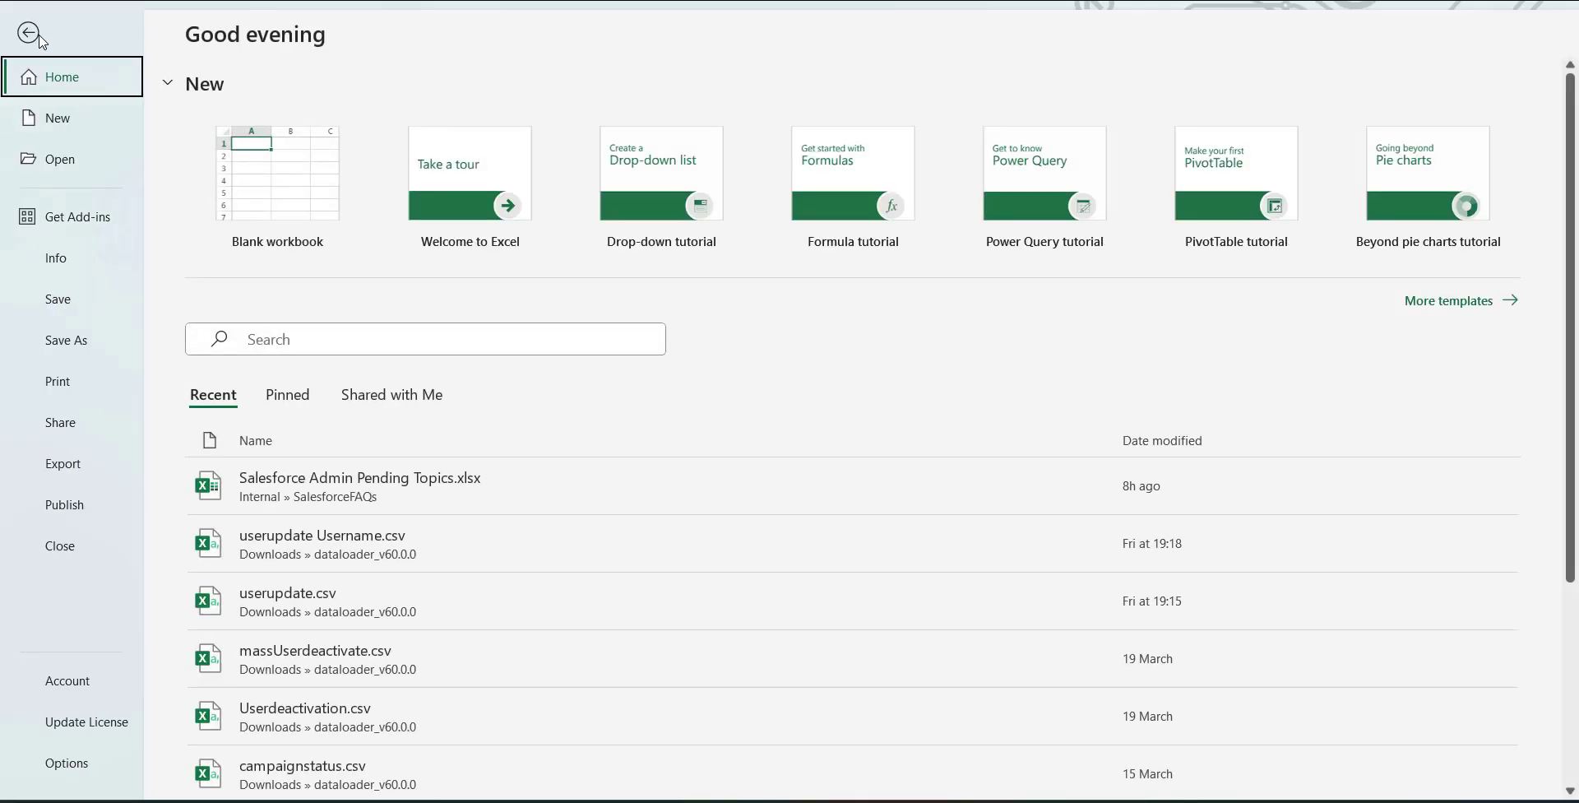
pyautogui.click(90, 313)
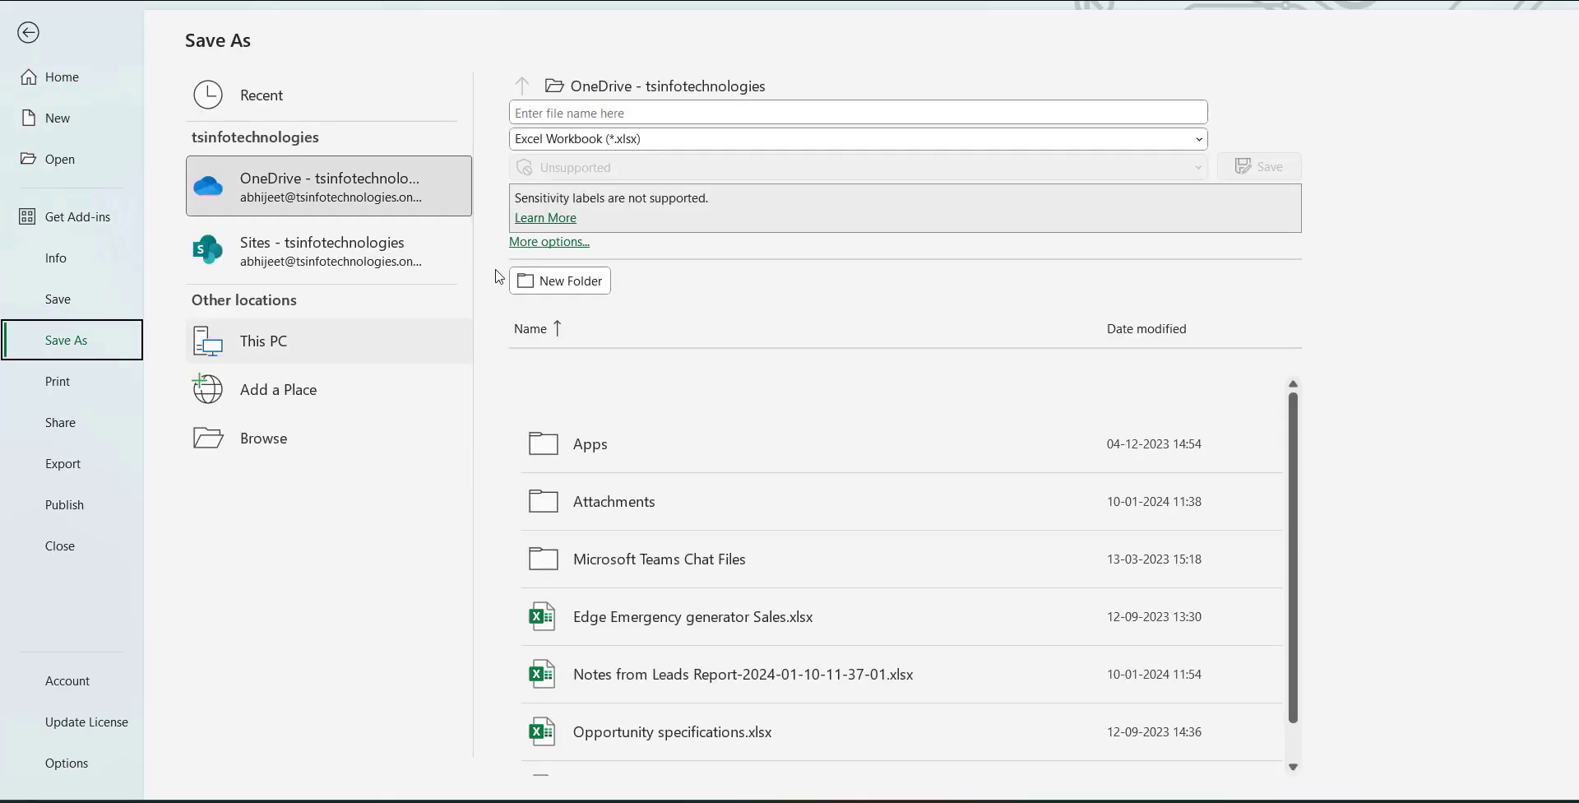
pyautogui.click(296, 339)
pyautogui.click(758, 147)
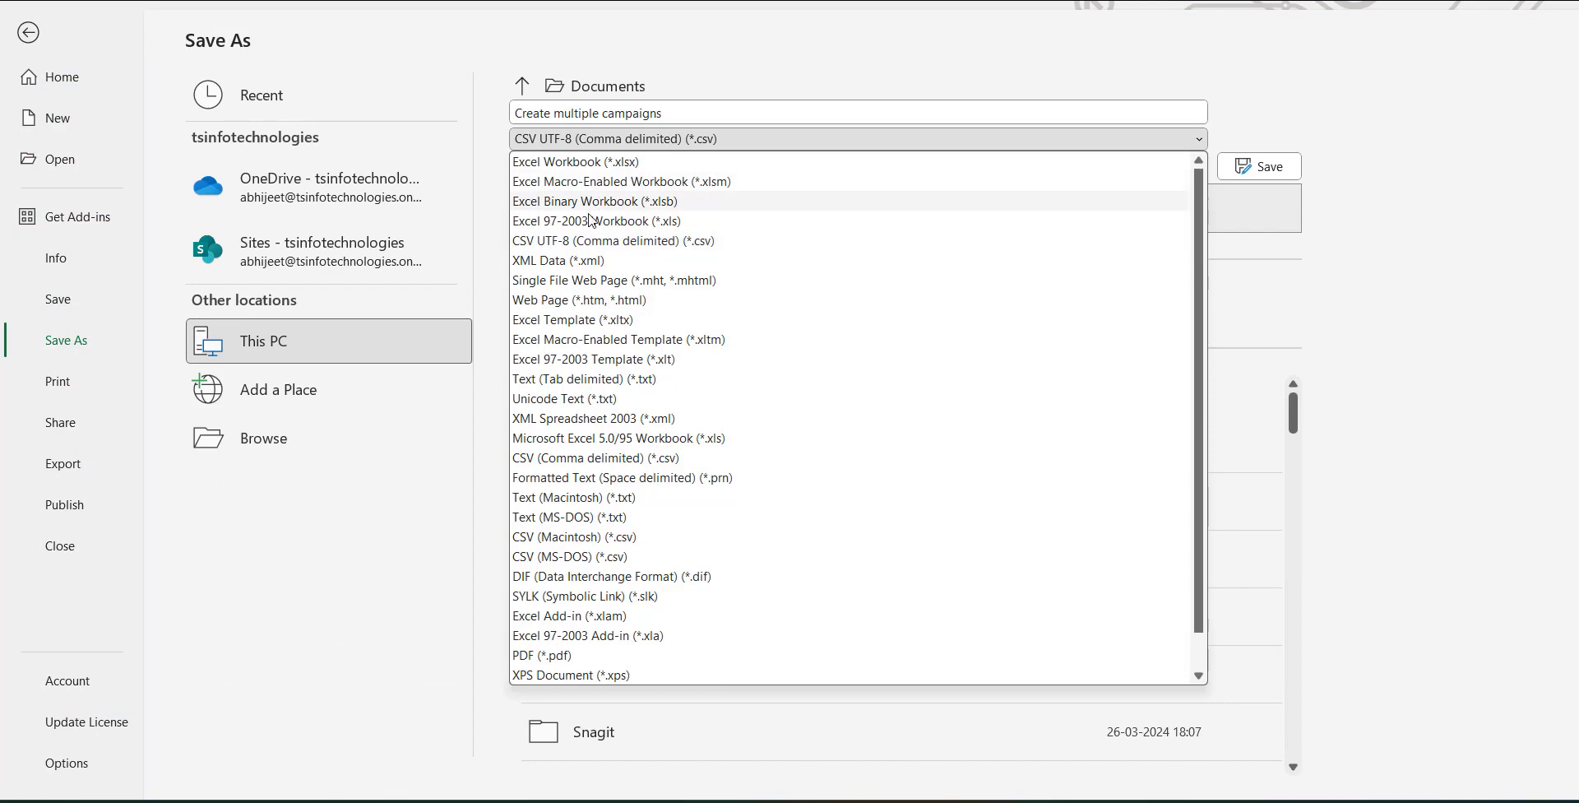
pyautogui.click(648, 242)
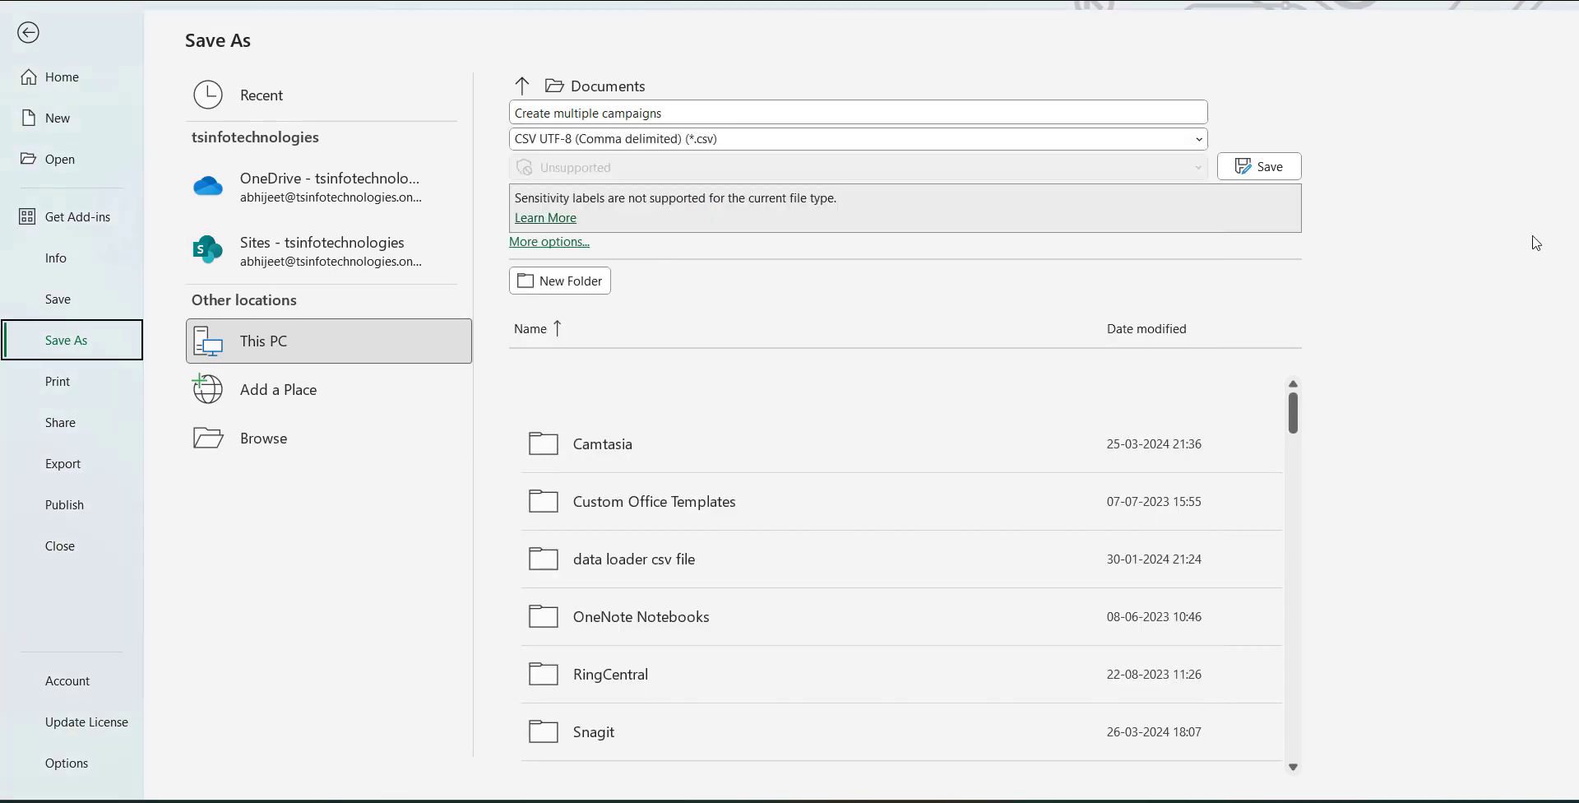
pyautogui.click(1259, 167)
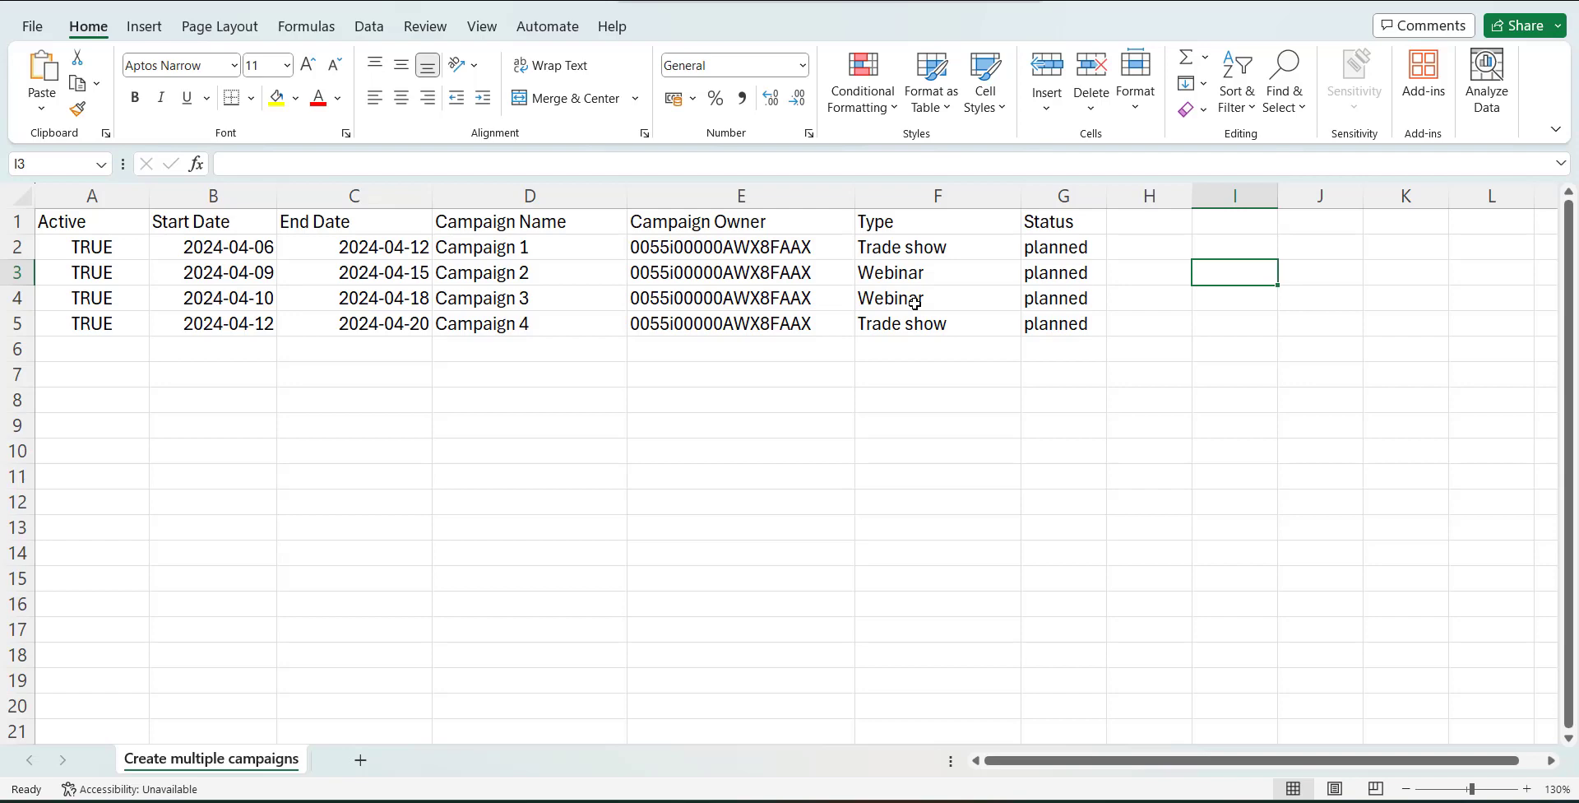
pyautogui.click(1458, 10)
pyautogui.scroll(-1, 421, 392)
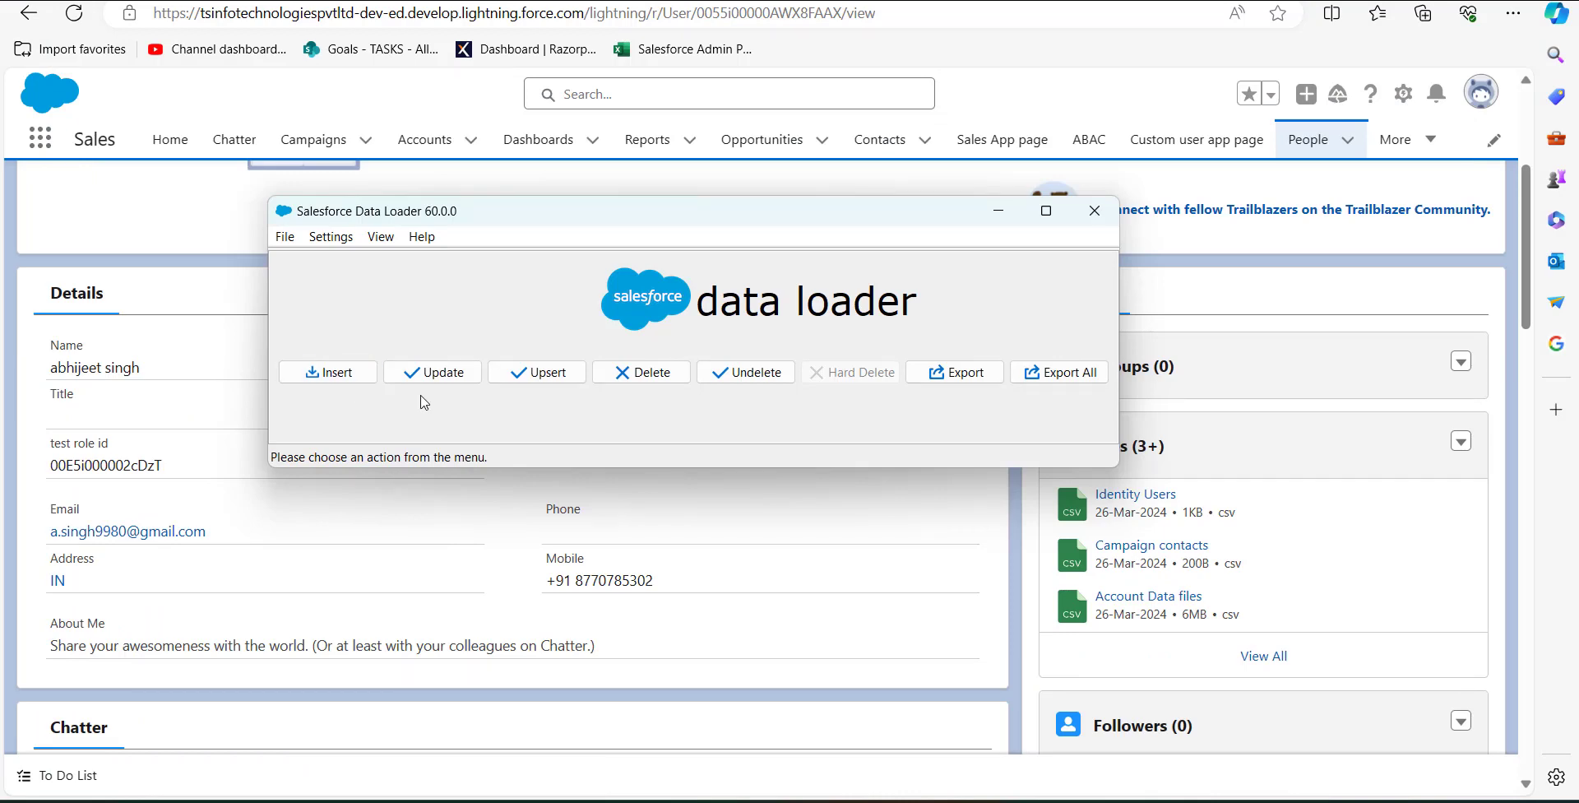
# - Start an Insert in Data Loader, log in, and select the Campaign object from all objects
pyautogui.click(337, 376)
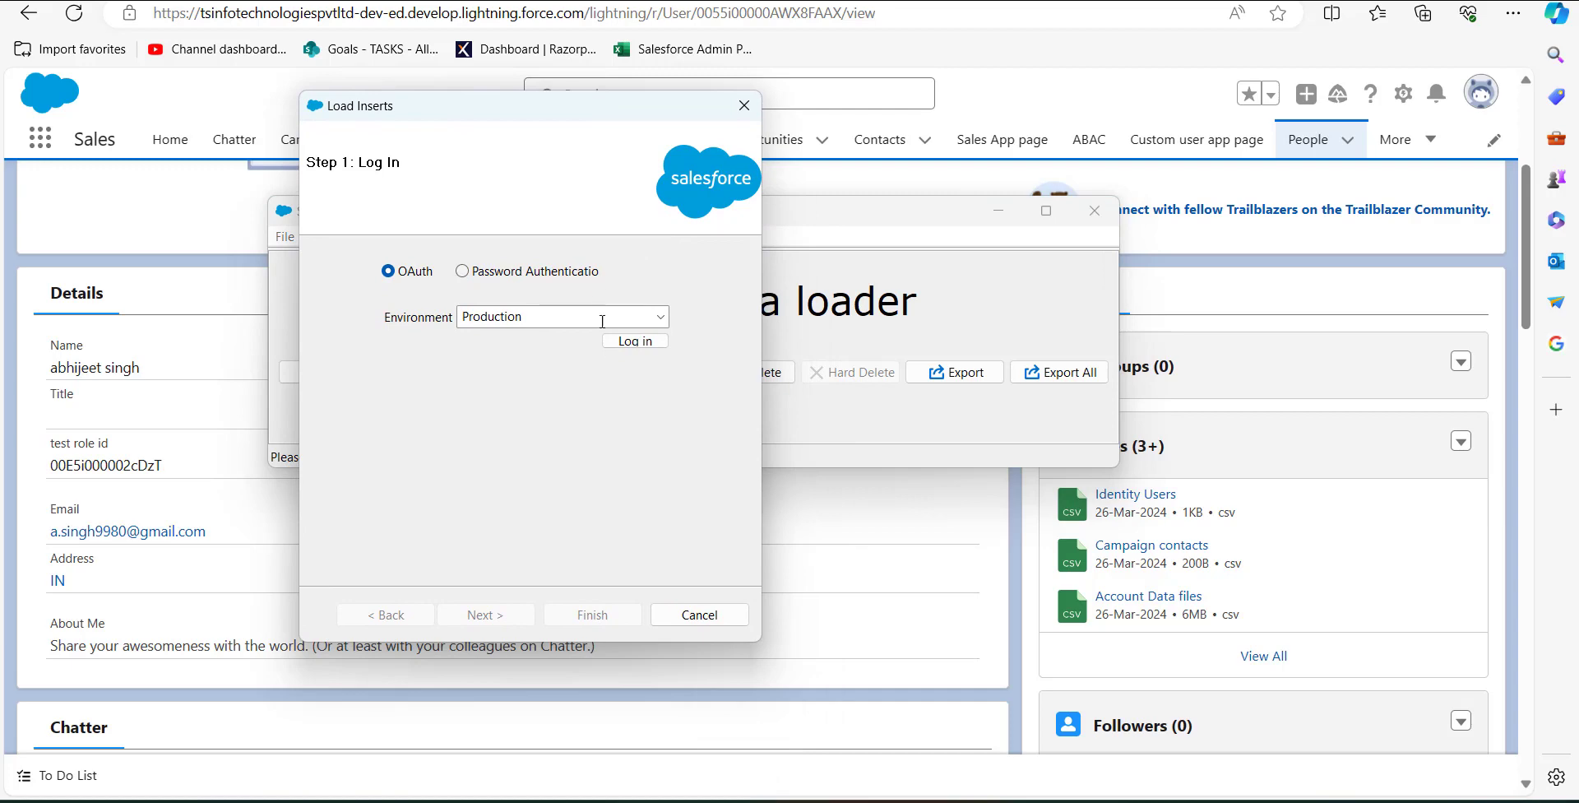
pyautogui.click(634, 340)
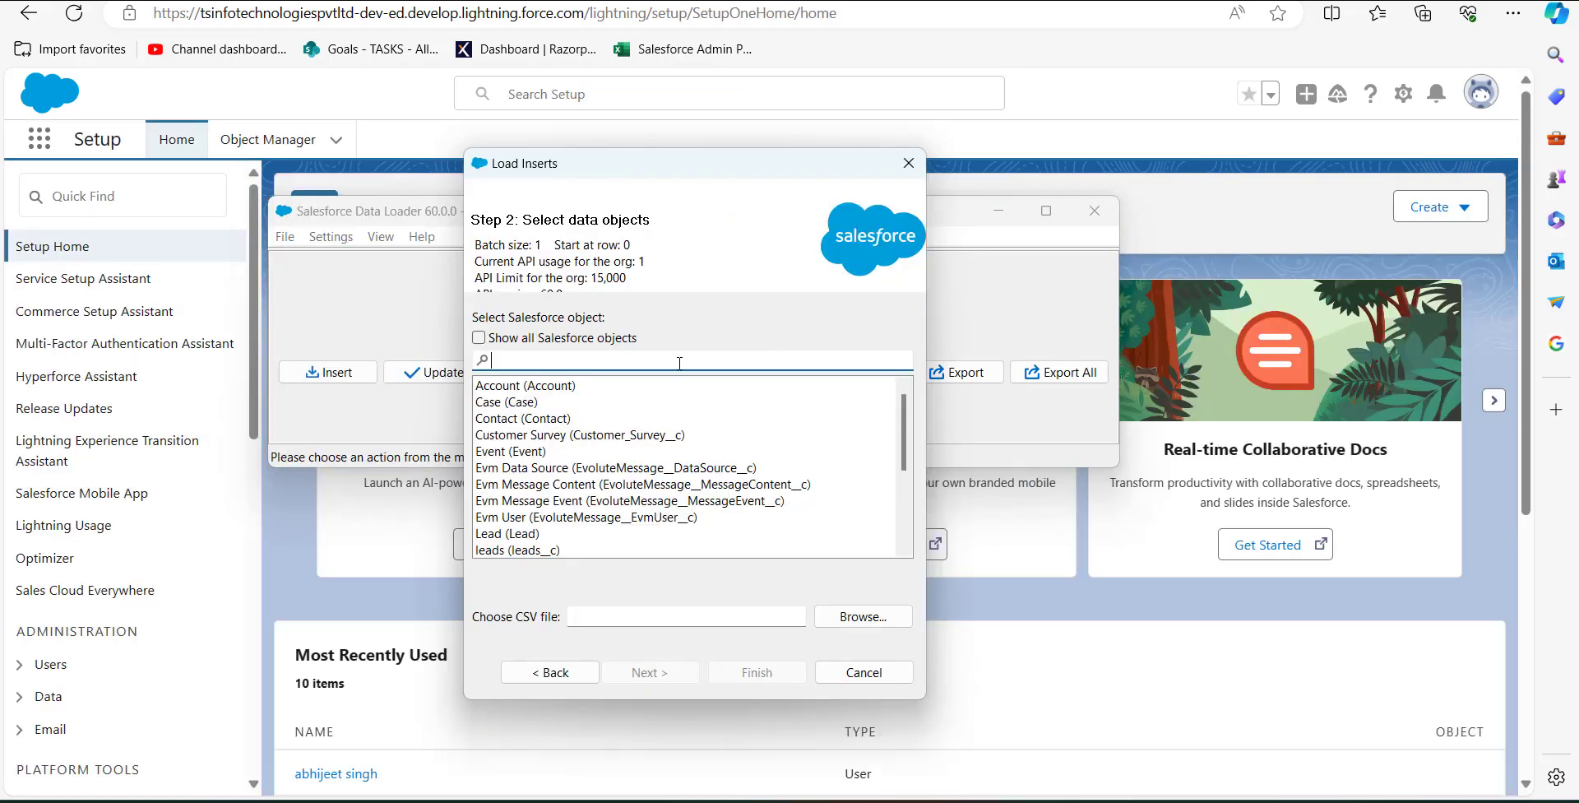
pyautogui.click(479, 338)
pyautogui.click(546, 360)
pyautogui.write('c')
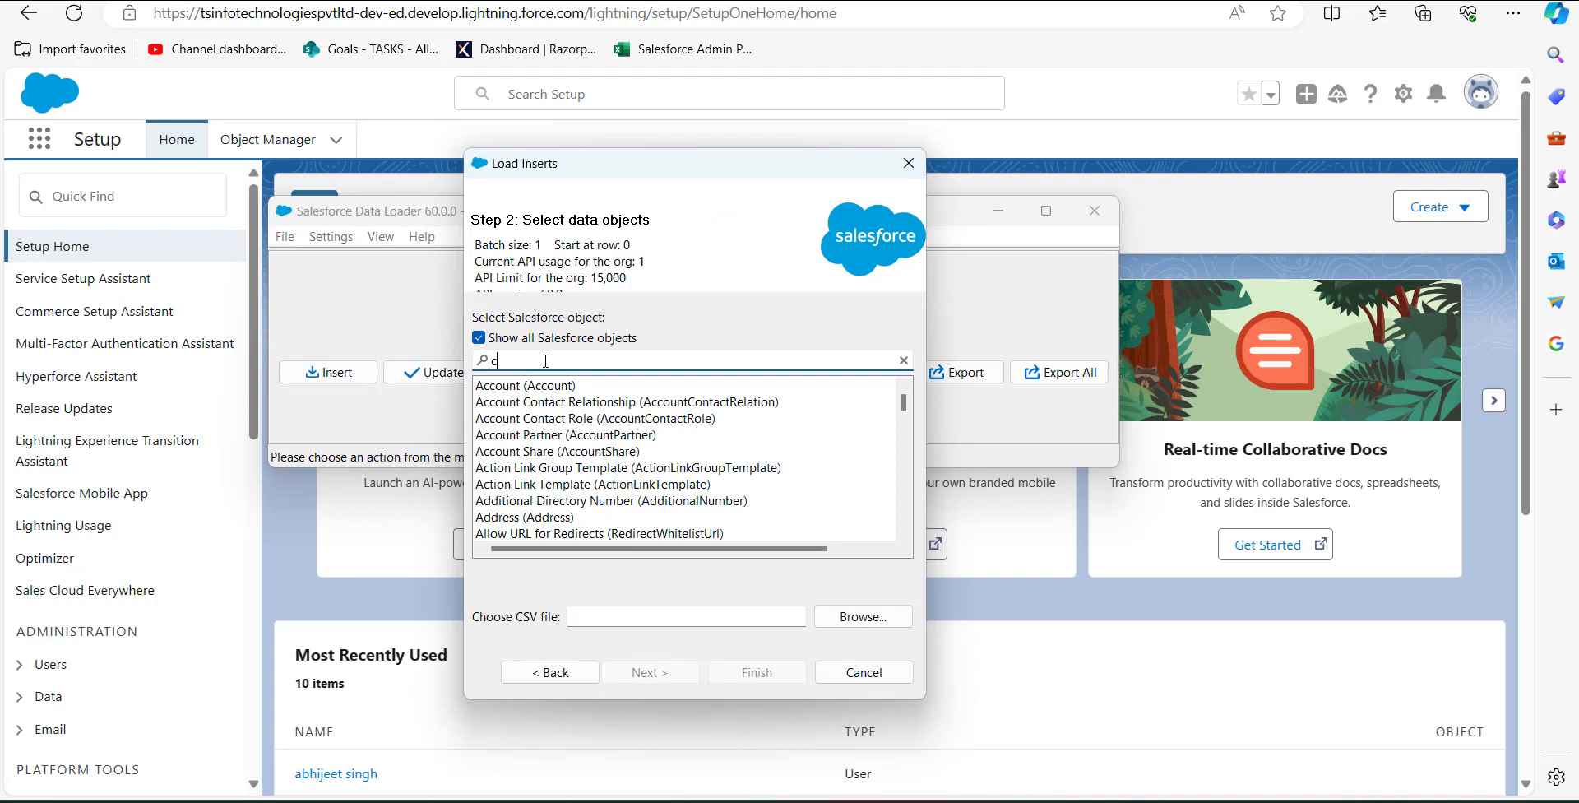
pyautogui.write('ma')
pyautogui.press('BackSpace')
pyautogui.press('BackSpace')
pyautogui.write('am')
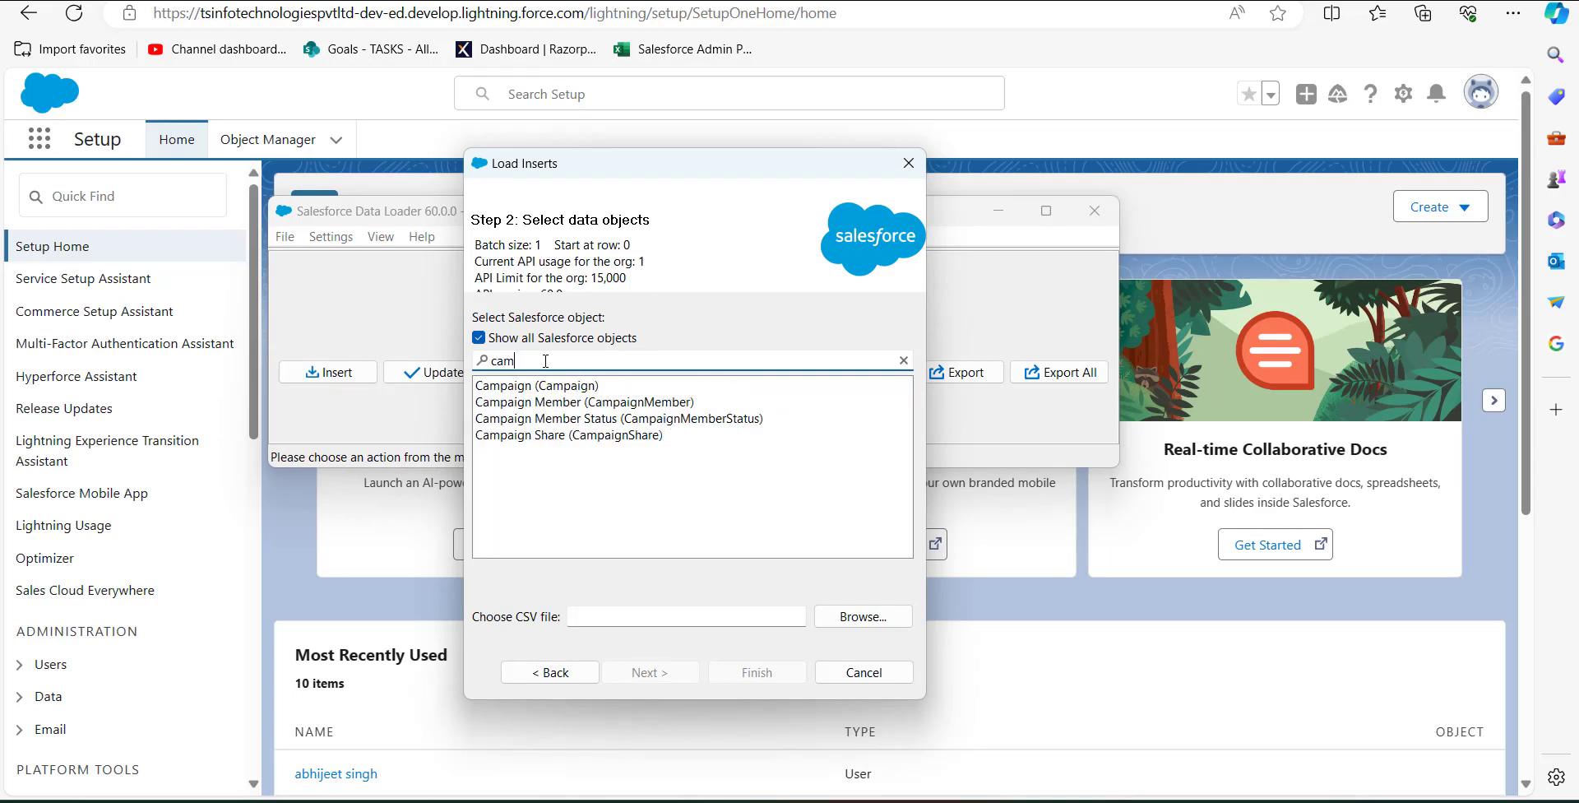
pyautogui.click(551, 386)
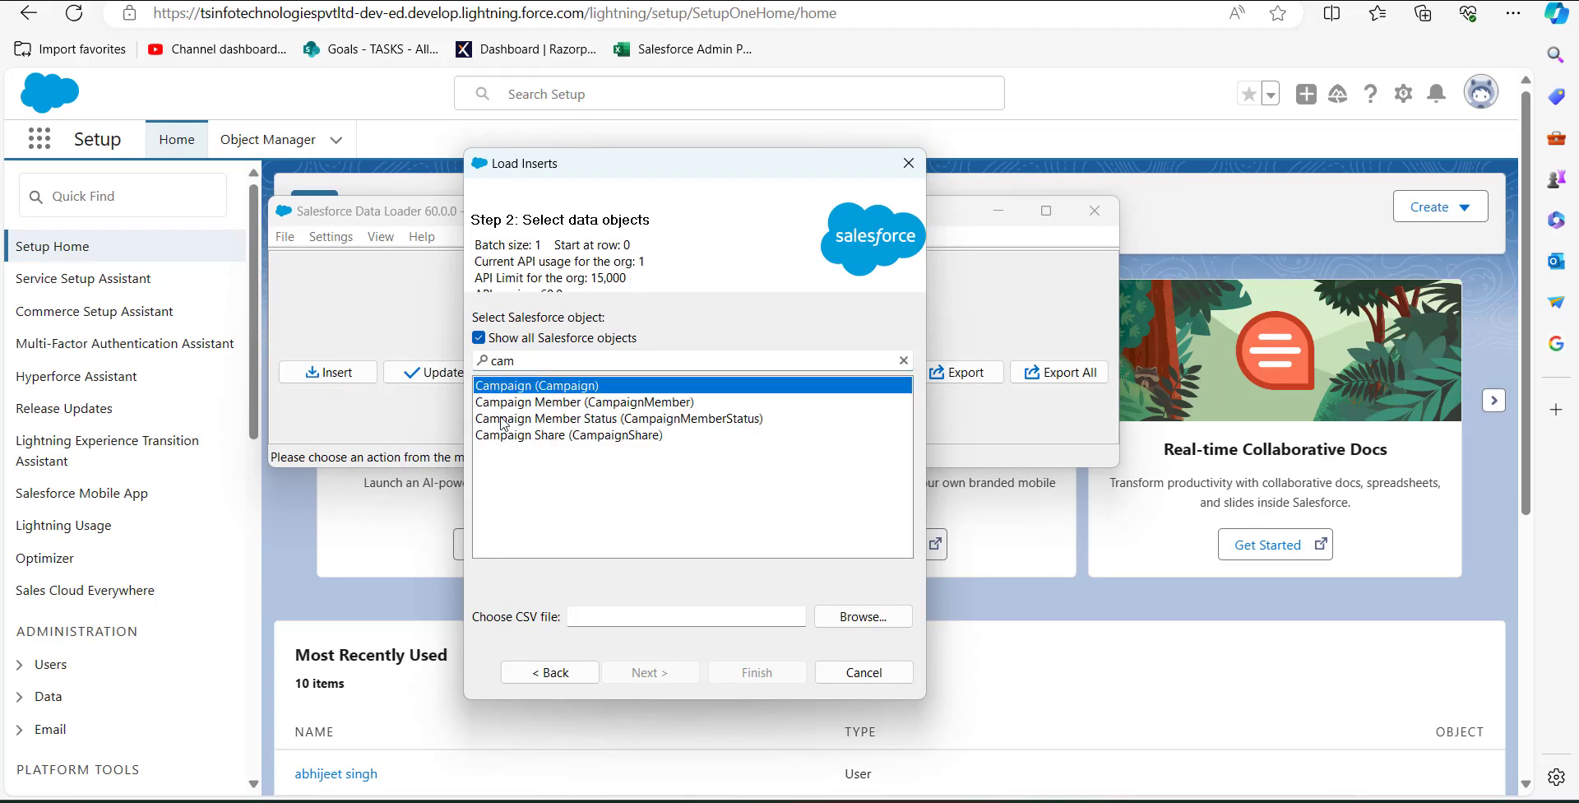
# - Attach the 'Create multiple campaigns' CSV and confirm its 4-row summary to reach mapping
pyautogui.click(627, 615)
pyautogui.click(849, 616)
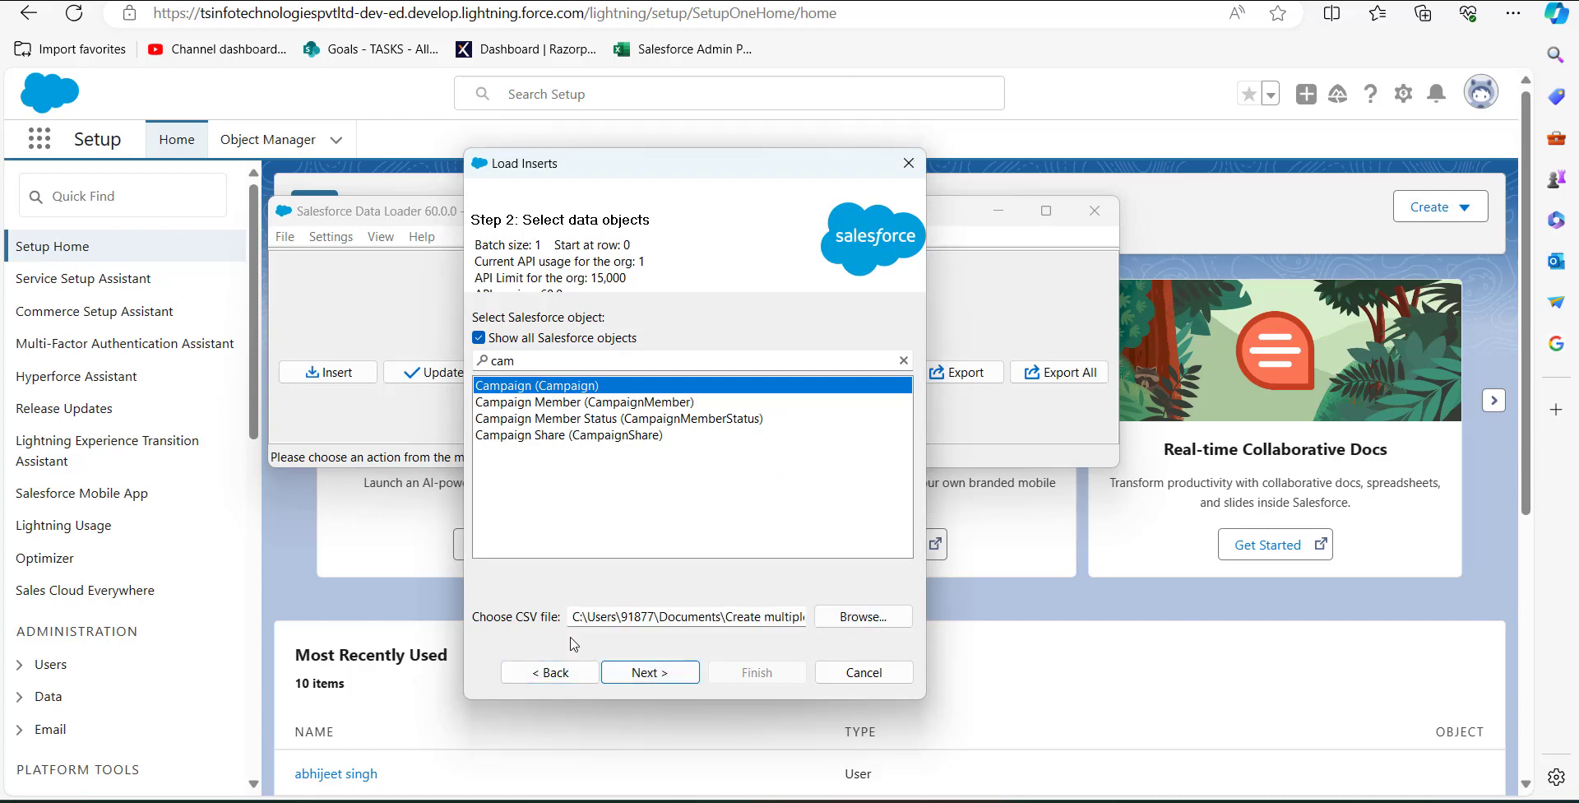
pyautogui.click(649, 673)
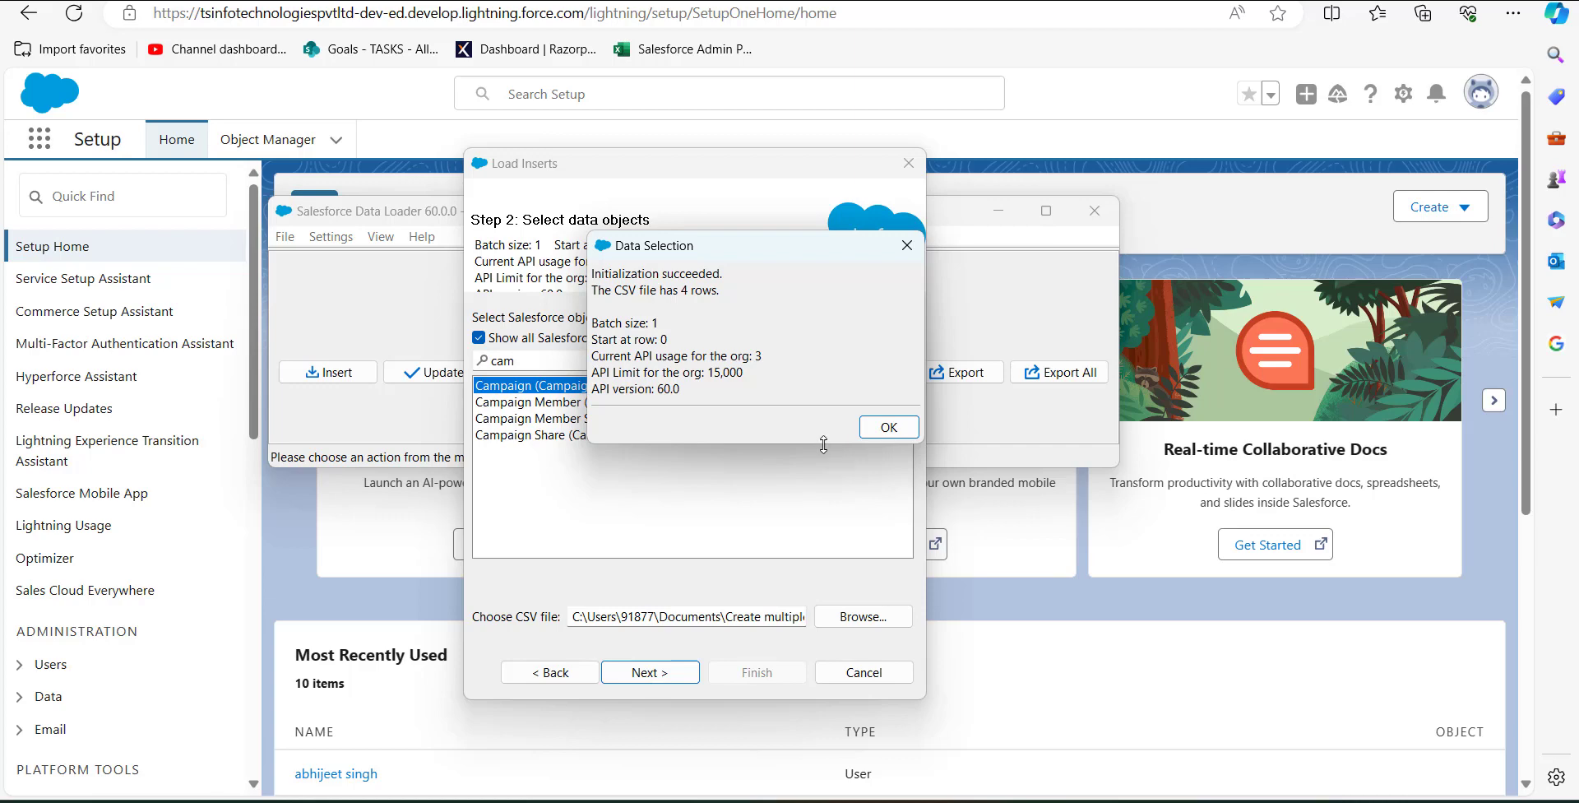
pyautogui.click(888, 427)
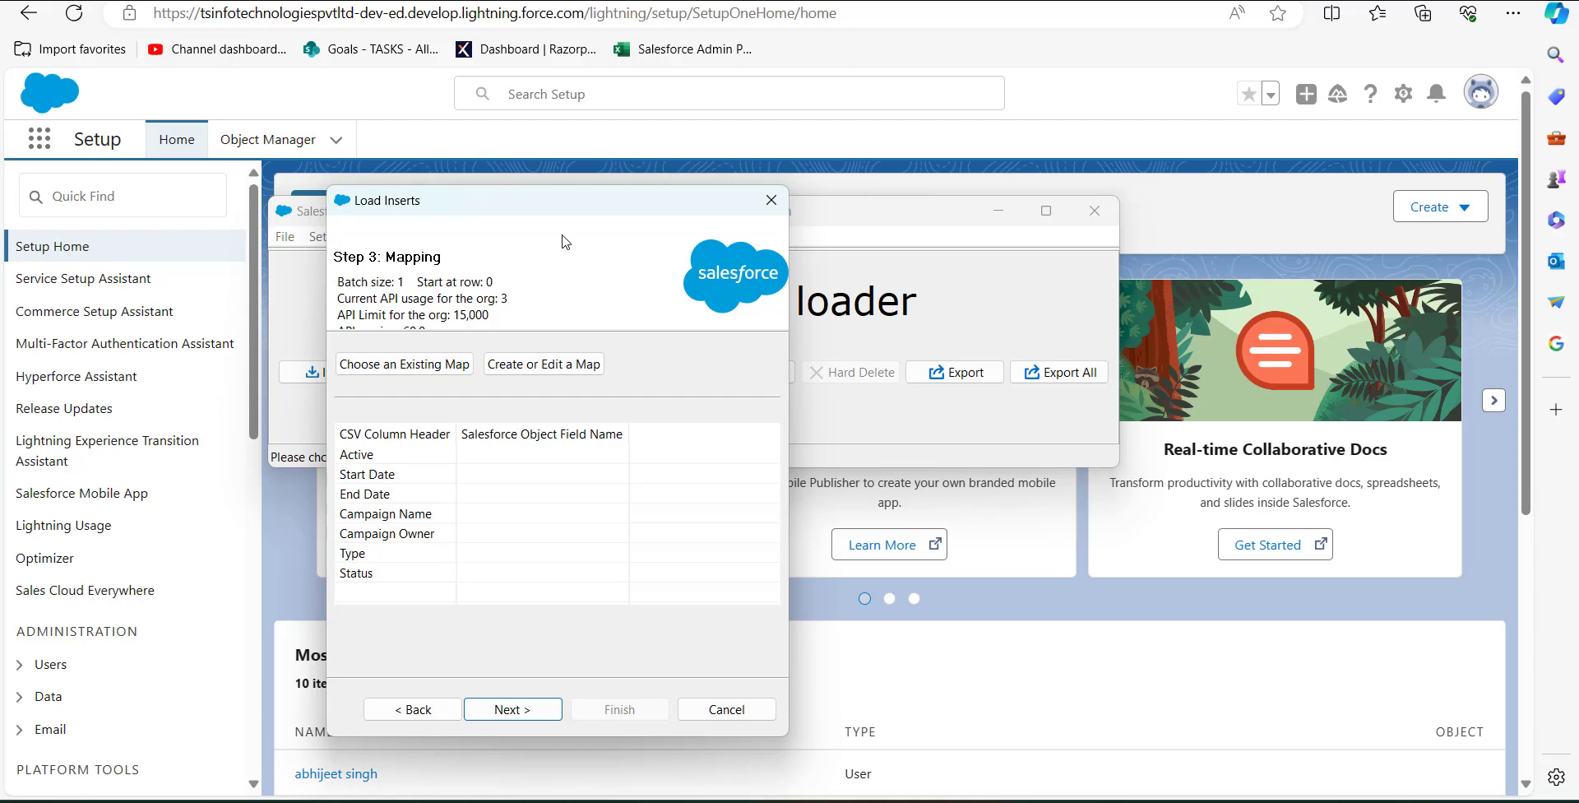
# - Auto-match fields to columns, map Name onto Campaign Name, accept, and advance to Finish
pyautogui.click(536, 365)
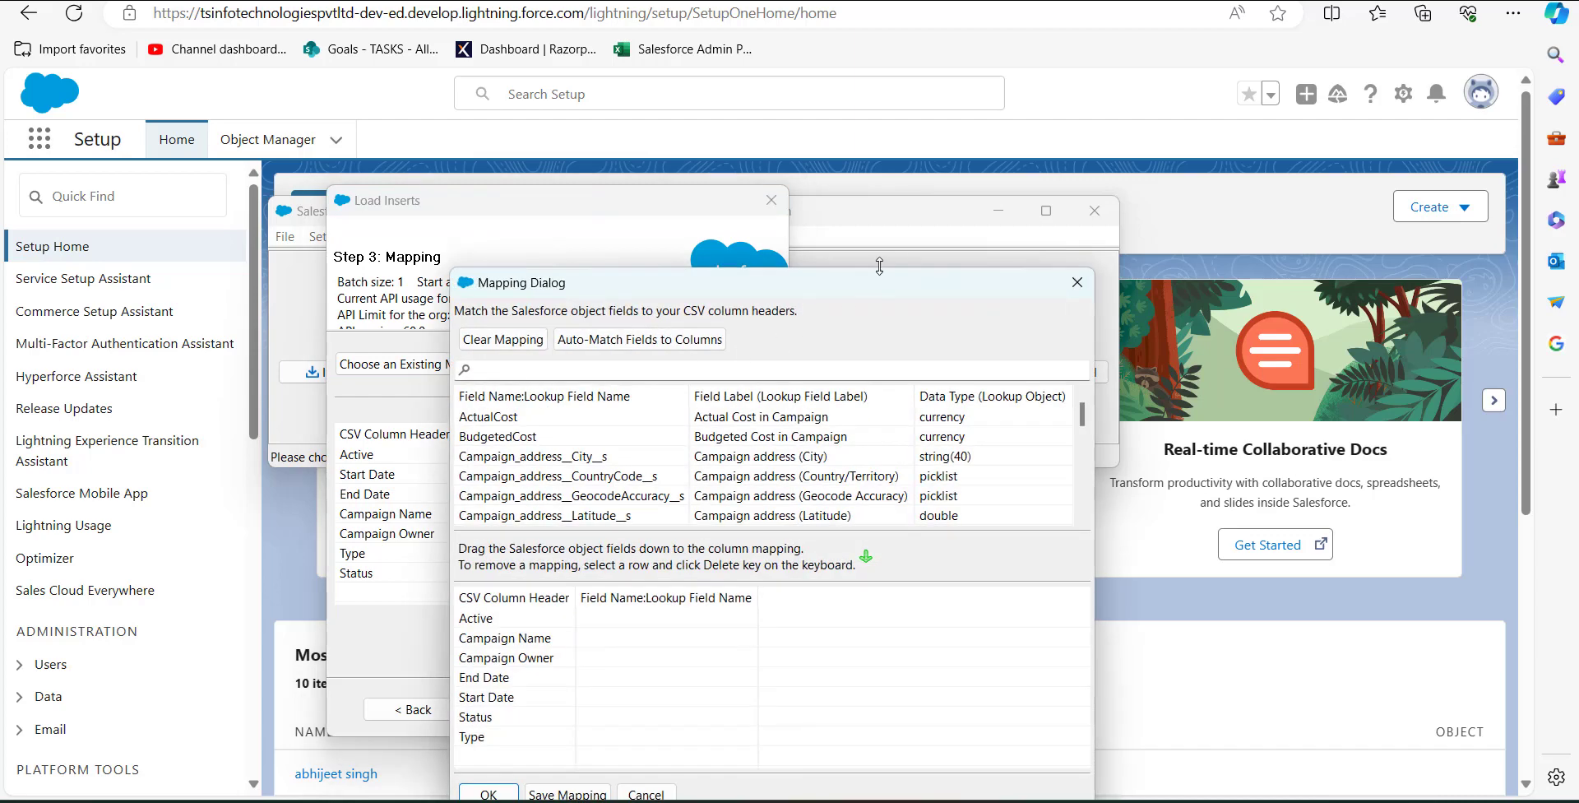
pyautogui.moveTo(757, 291); pyautogui.dragTo(961, 206)
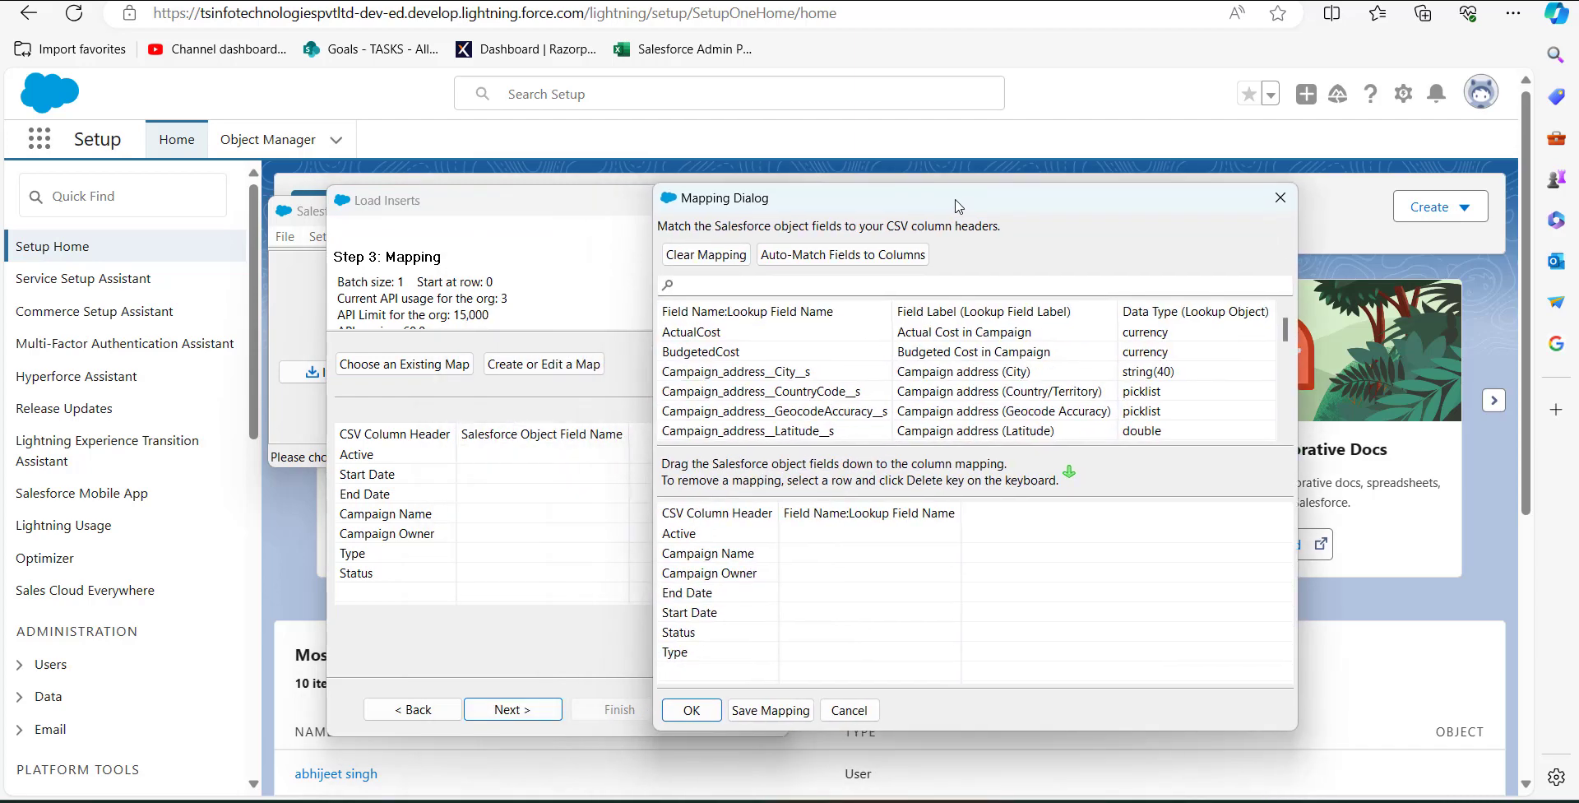
pyautogui.click(820, 259)
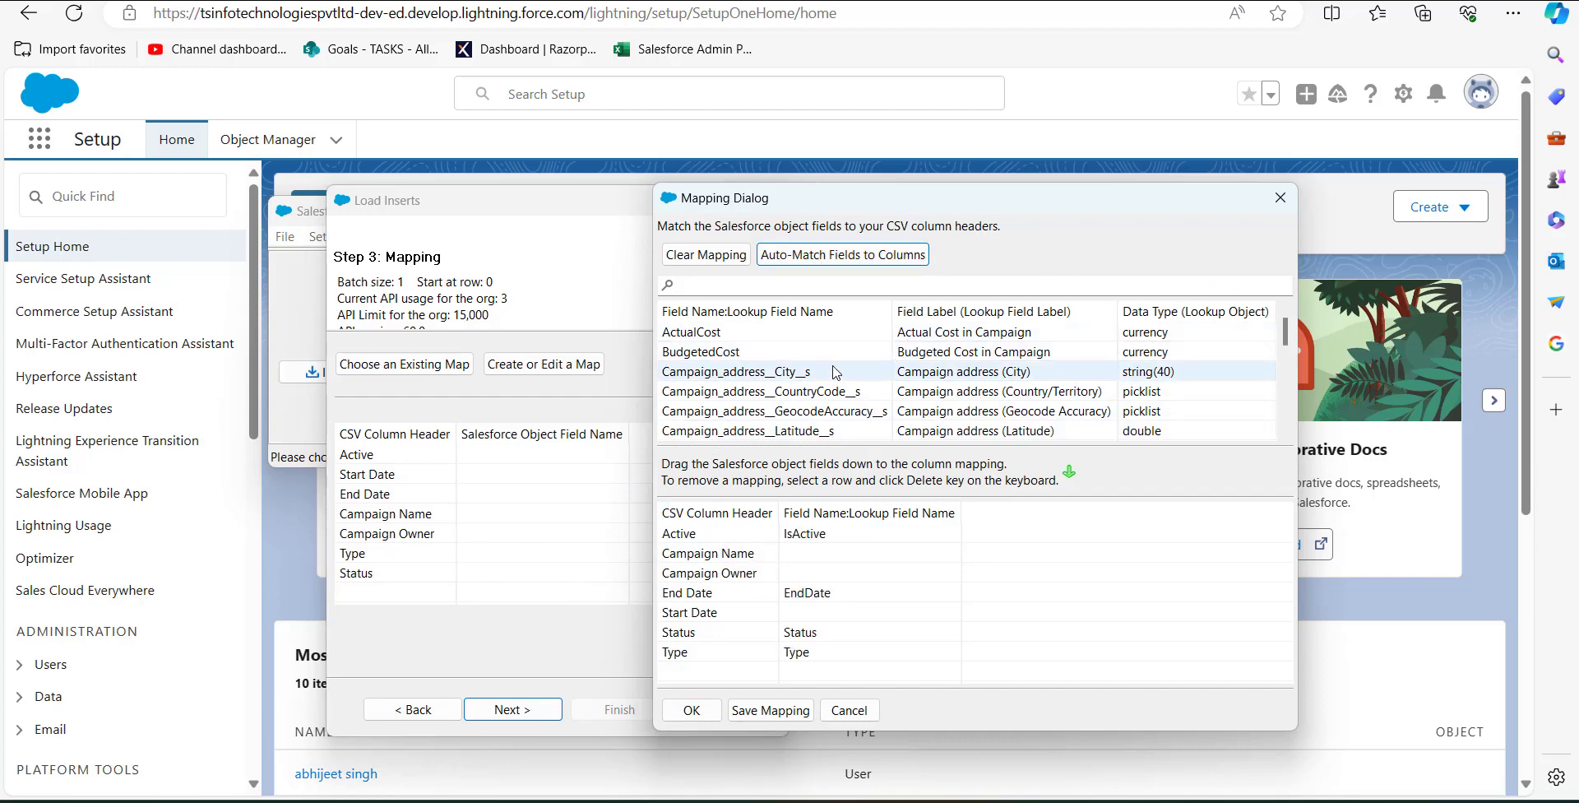
pyautogui.scroll(-2, 856, 367)
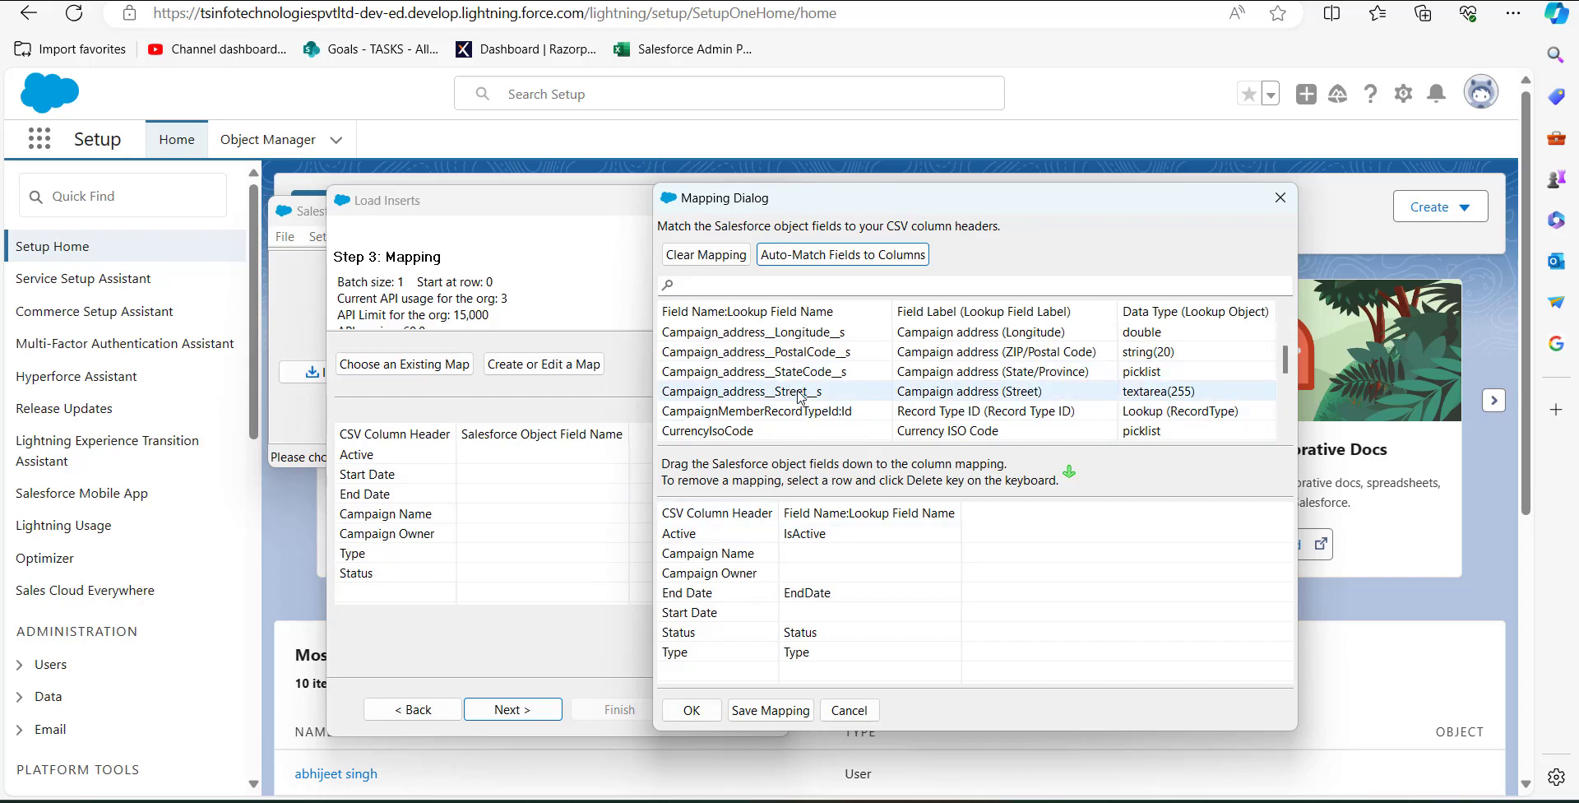
pyautogui.scroll(-3, 801, 397)
pyautogui.moveTo(748, 353); pyautogui.dragTo(860, 565)
pyautogui.moveTo(773, 430); pyautogui.dragTo(778, 612)
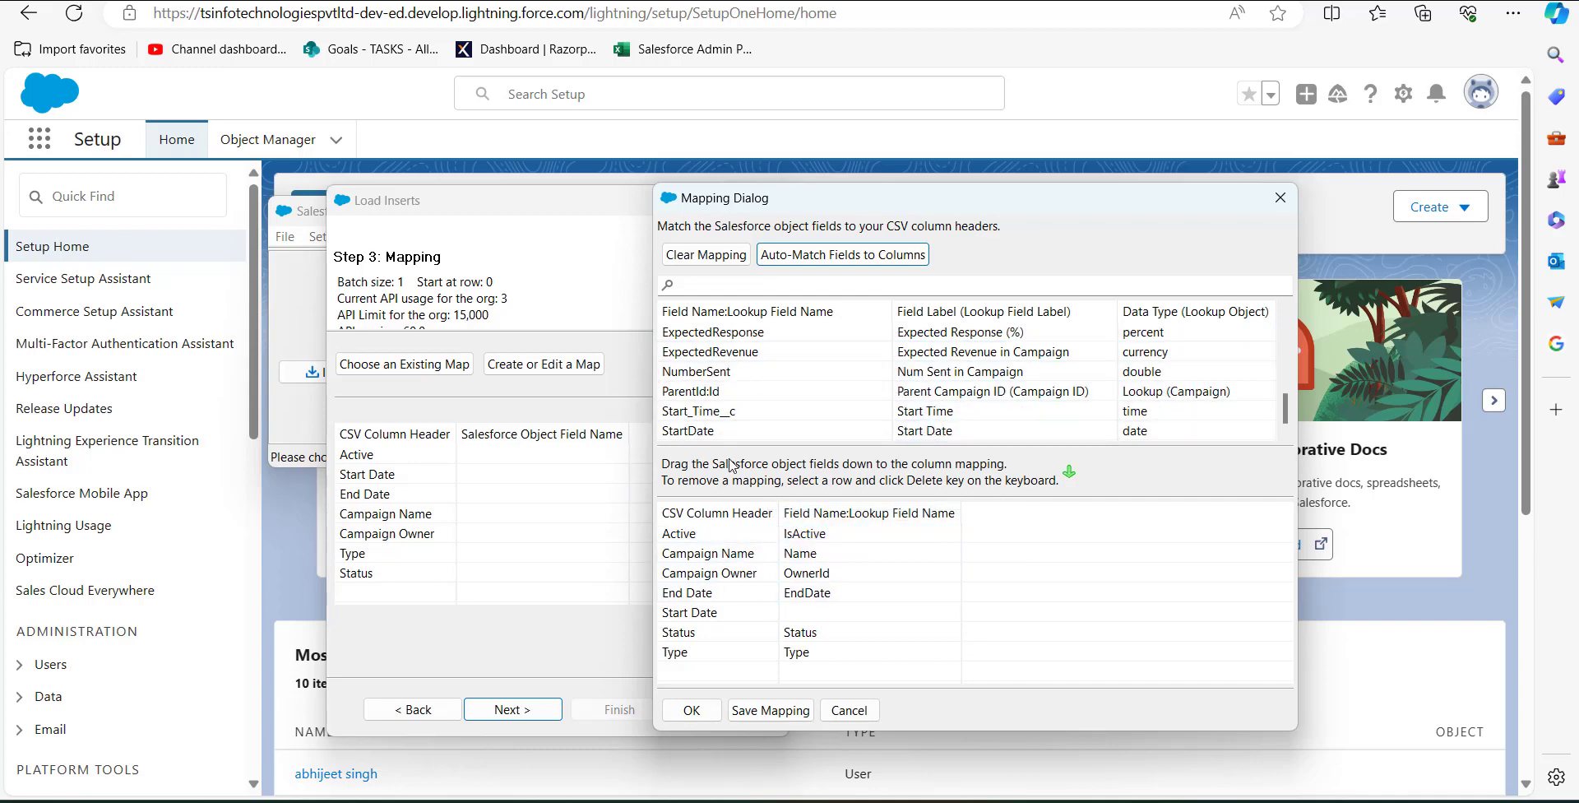
pyautogui.click(691, 710)
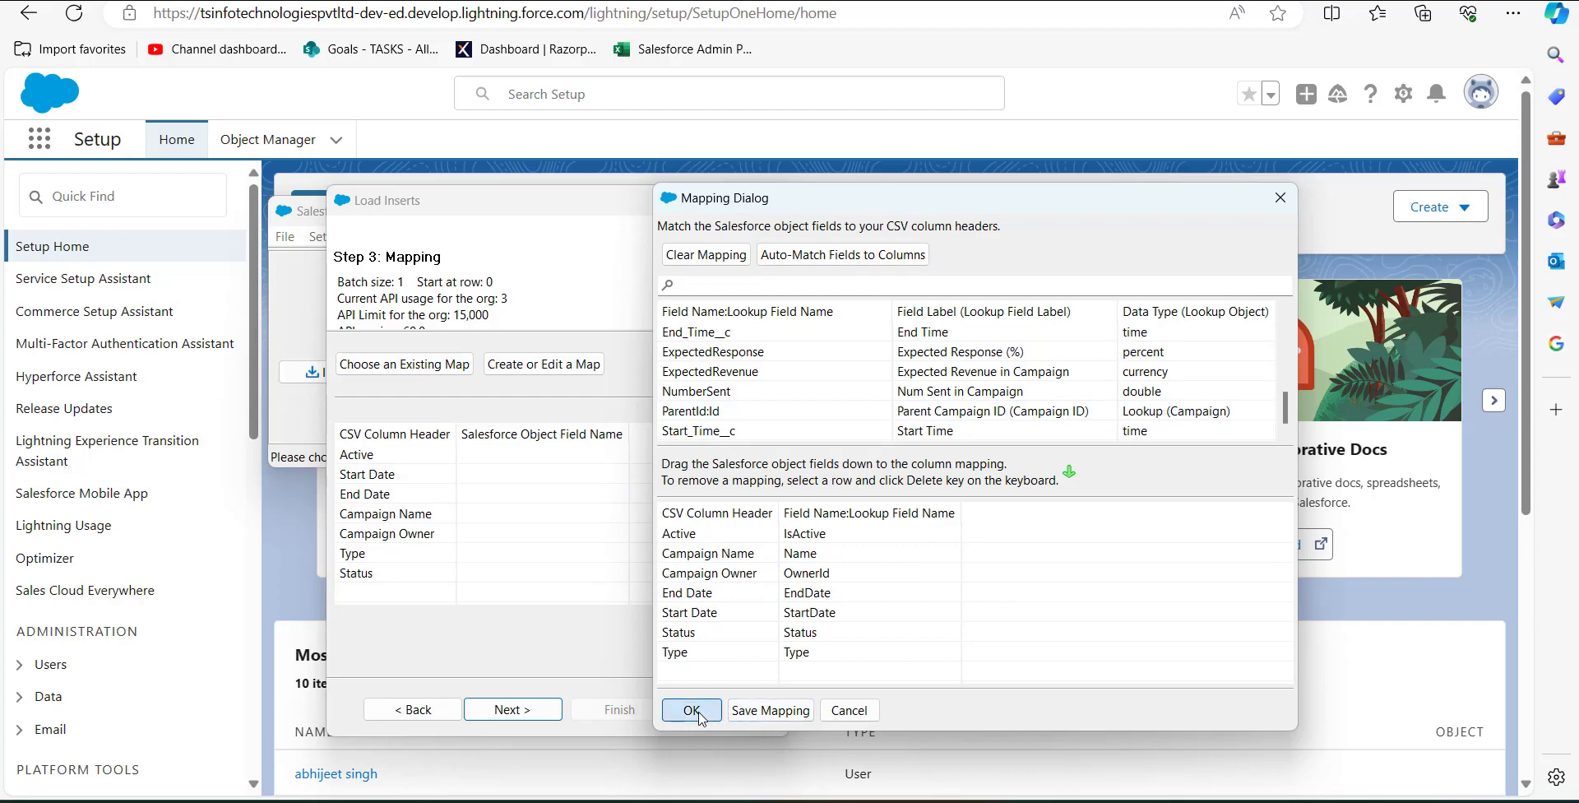
pyautogui.click(520, 711)
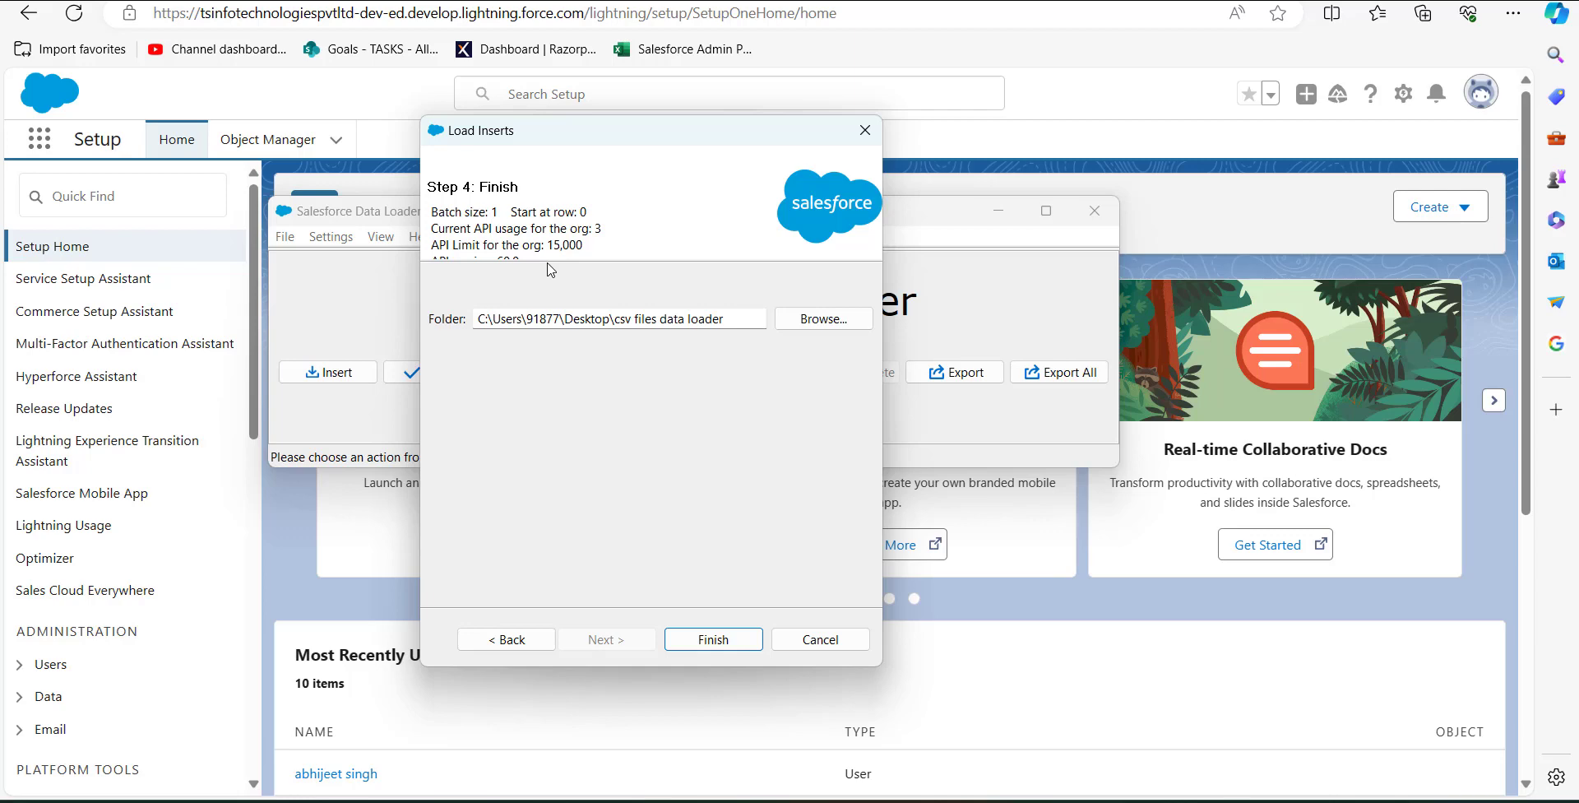
# - Run and confirm the Campaign insert, getting 4 successful inserts and 0 errors
pyautogui.click(754, 646)
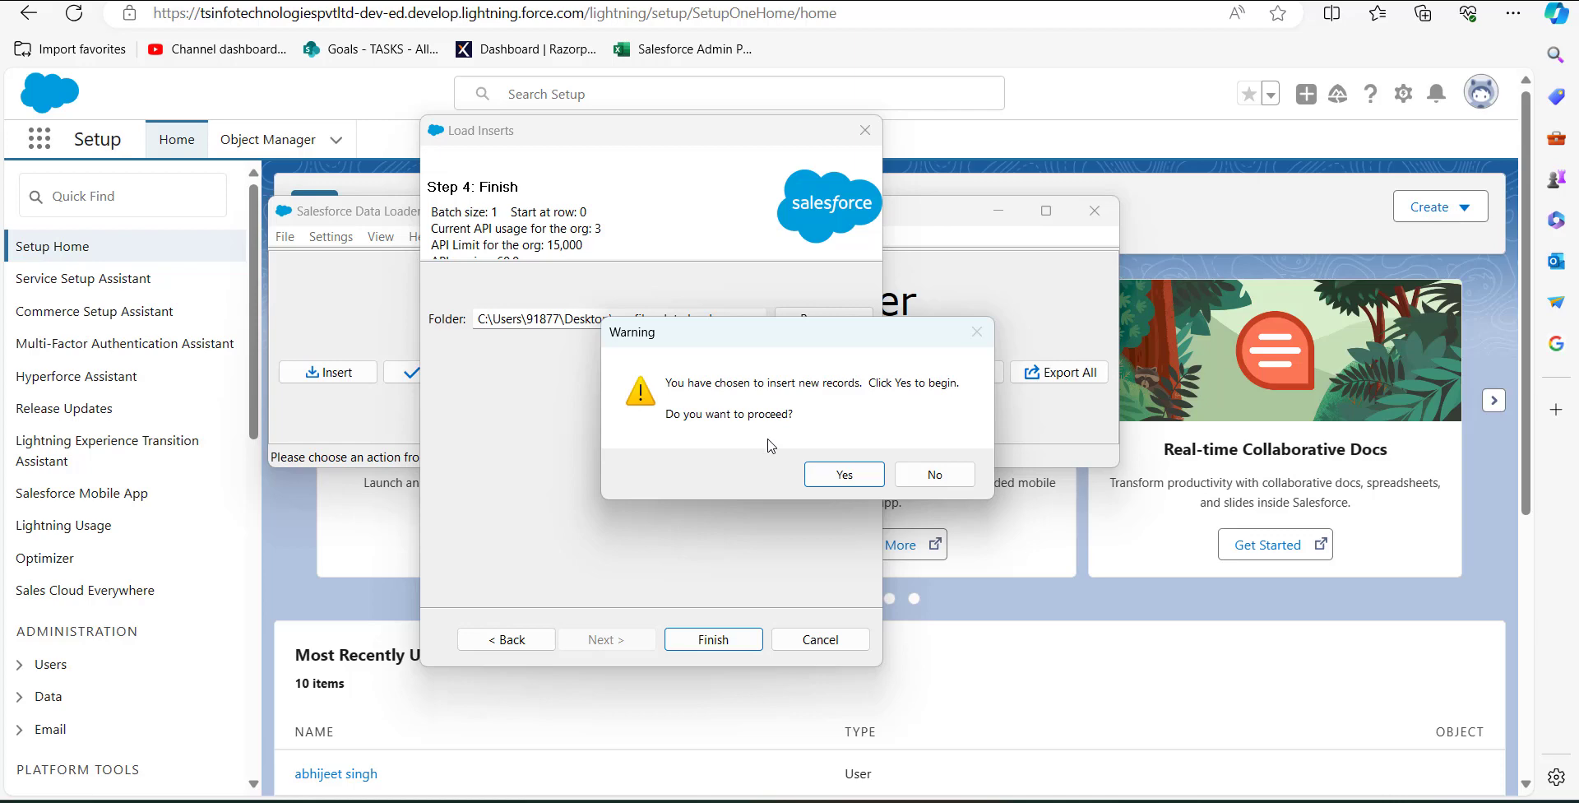
pyautogui.click(845, 474)
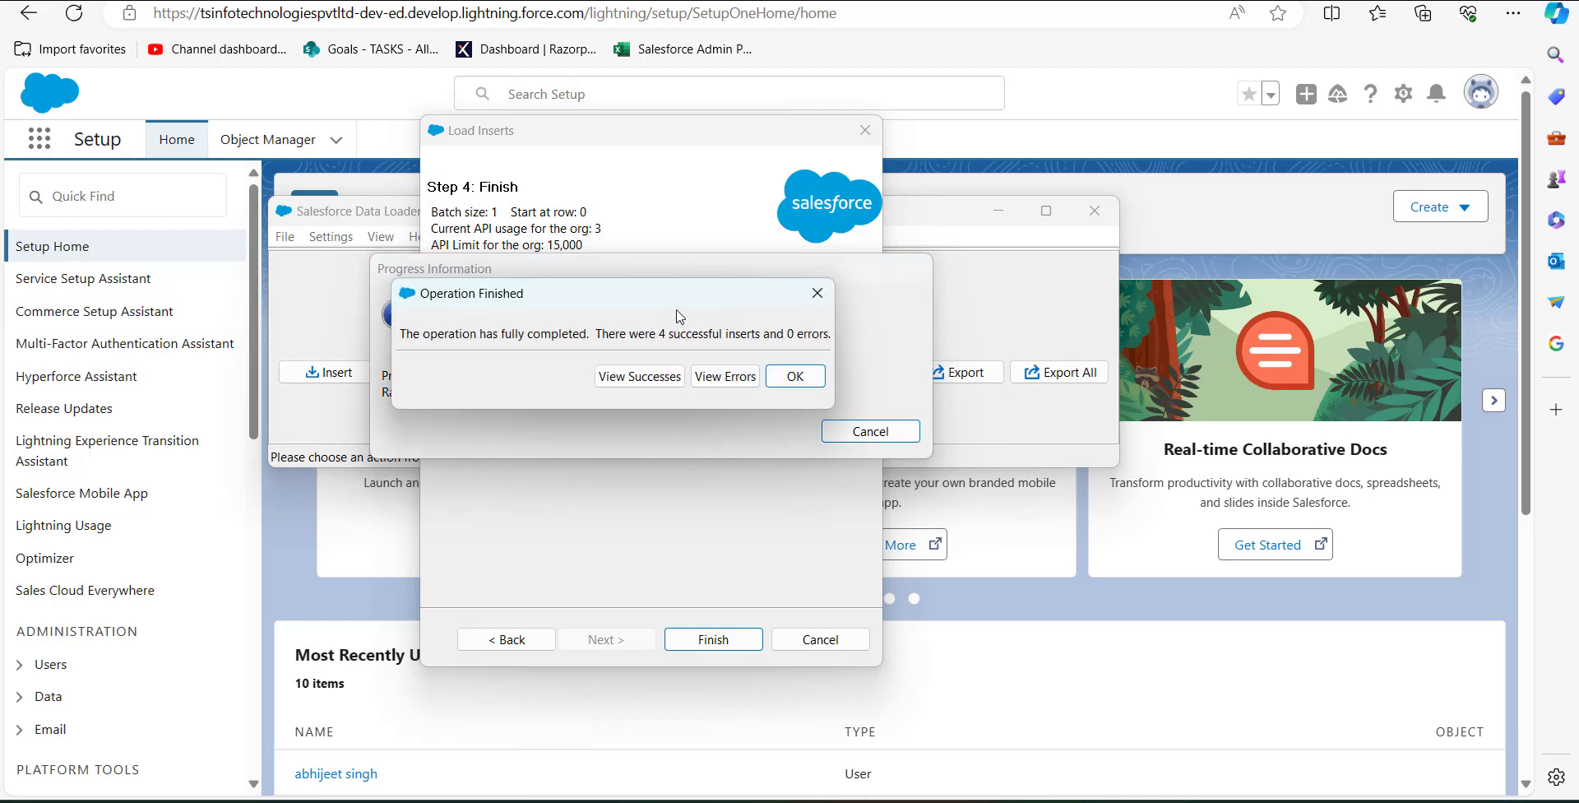
pyautogui.moveTo(679, 313); pyautogui.dragTo(714, 305)
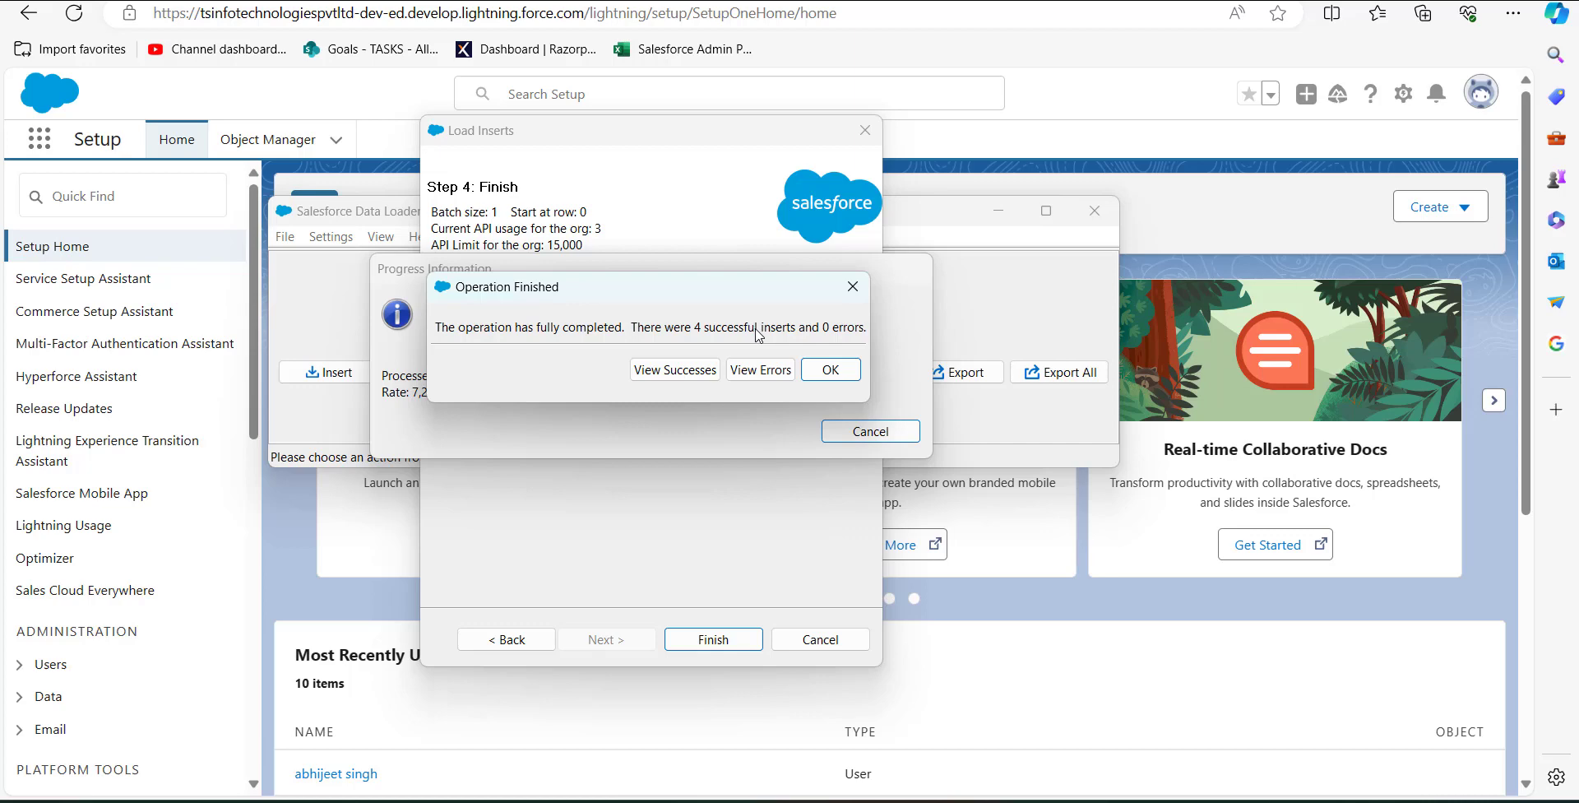
pyautogui.click(705, 370)
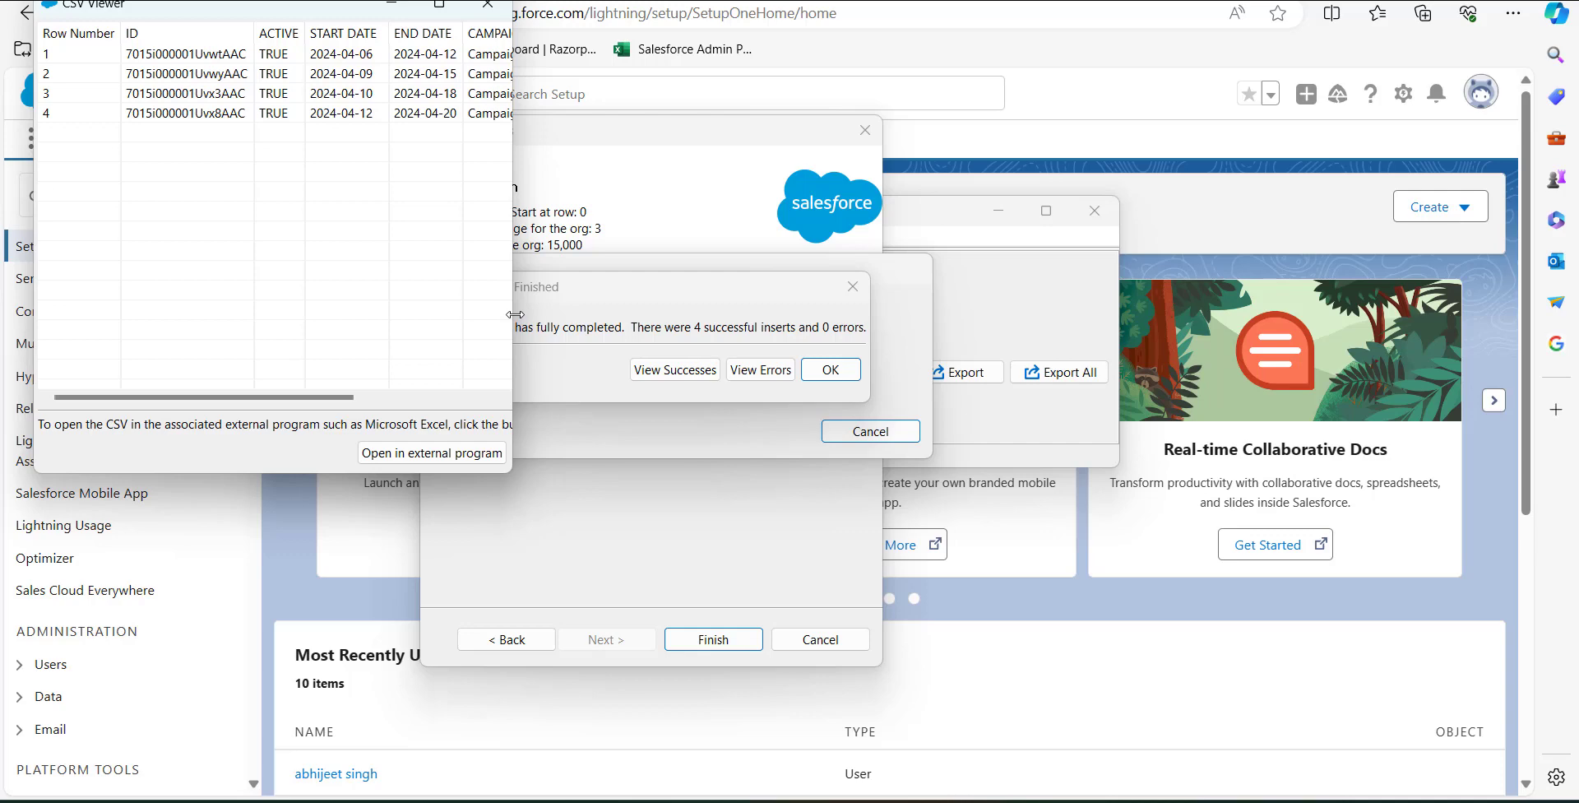
pyautogui.moveTo(516, 315); pyautogui.dragTo(1053, 335)
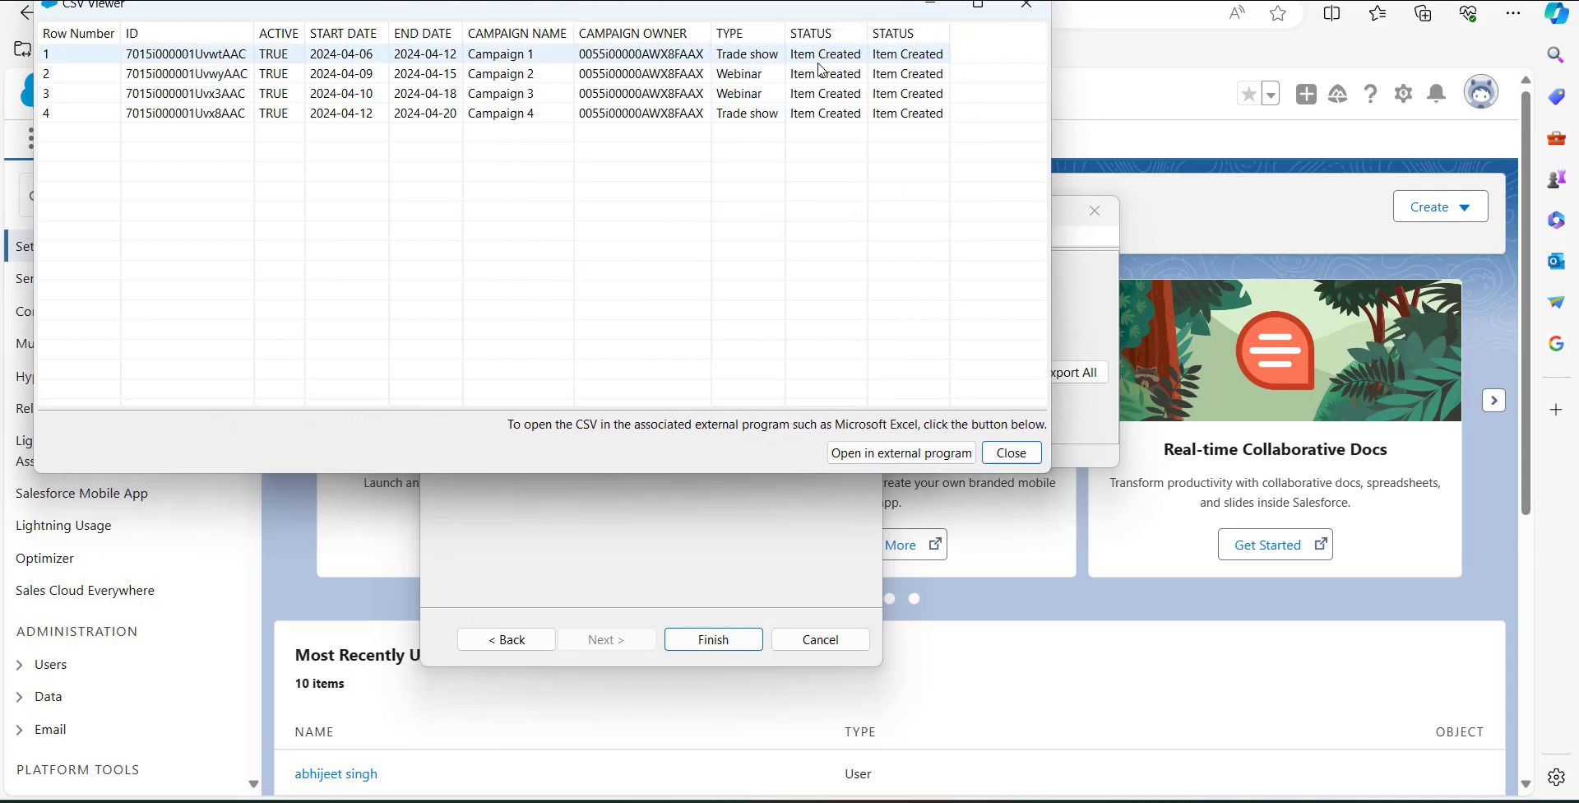
pyautogui.moveTo(598, 10); pyautogui.dragTo(575, 157)
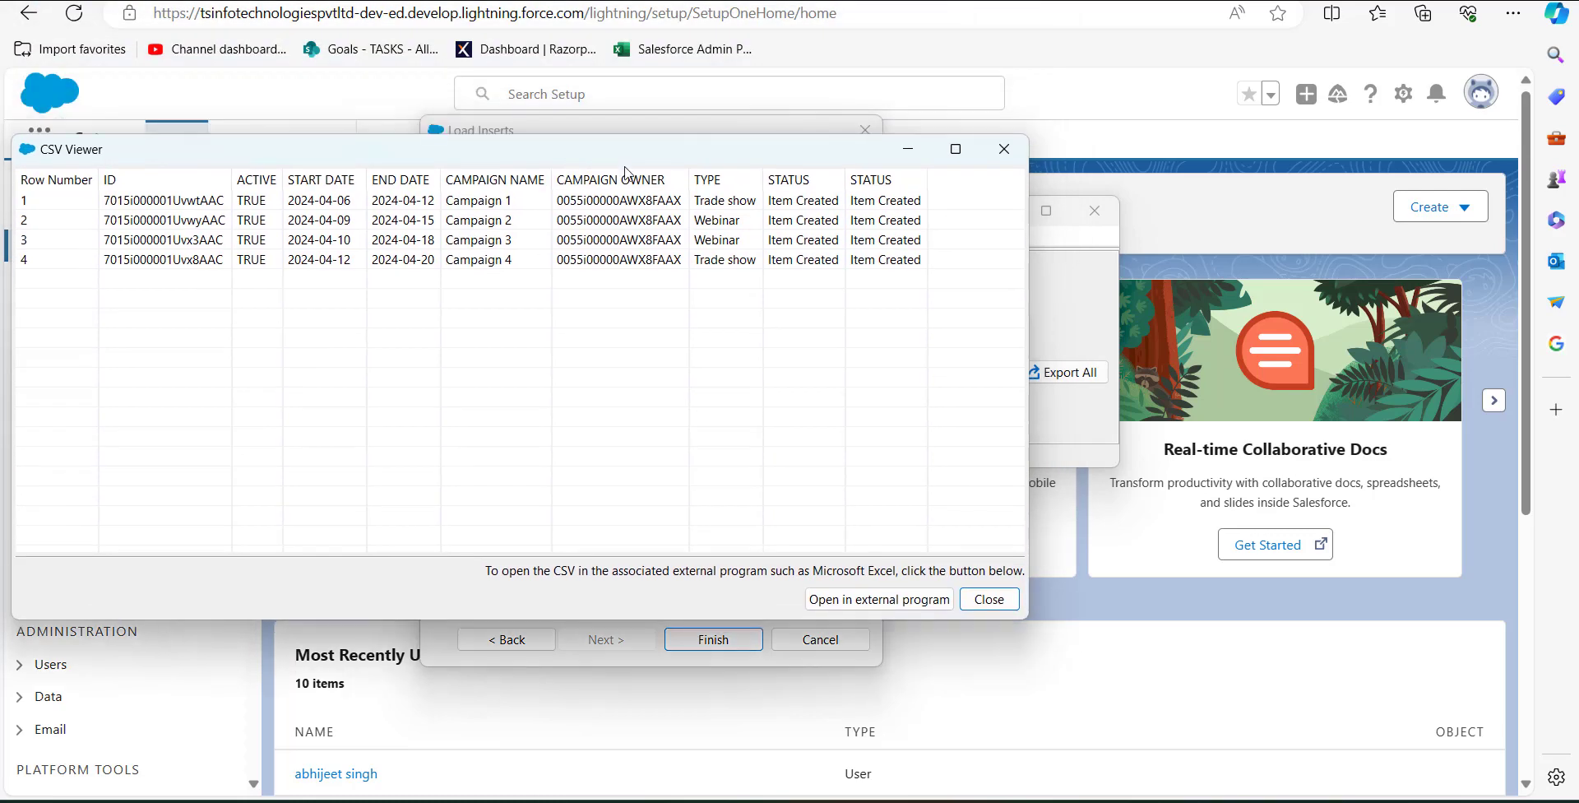
pyautogui.click(908, 150)
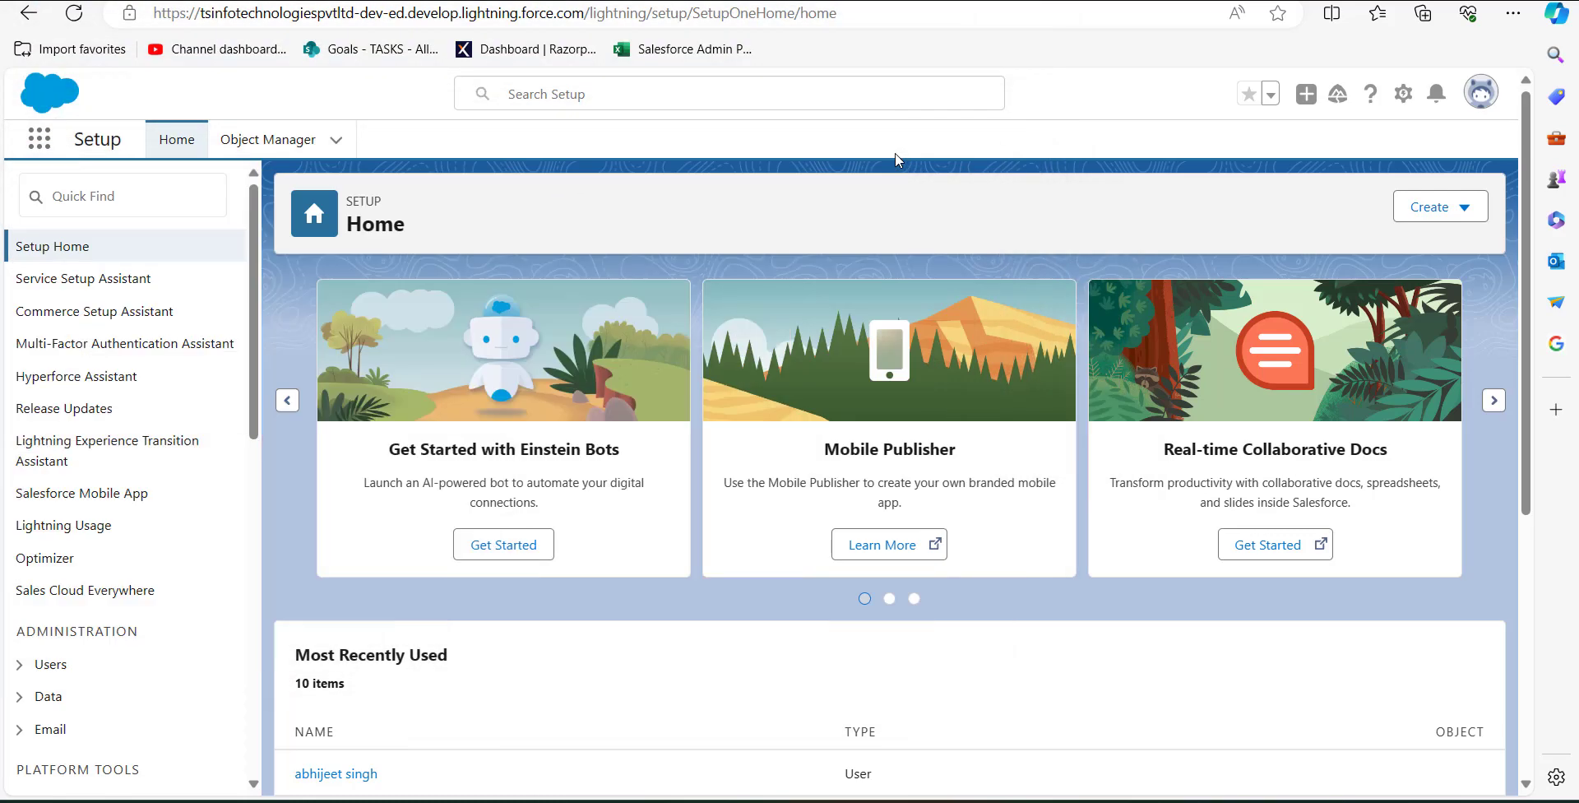
pyautogui.hotkey('alt', 'Tab')
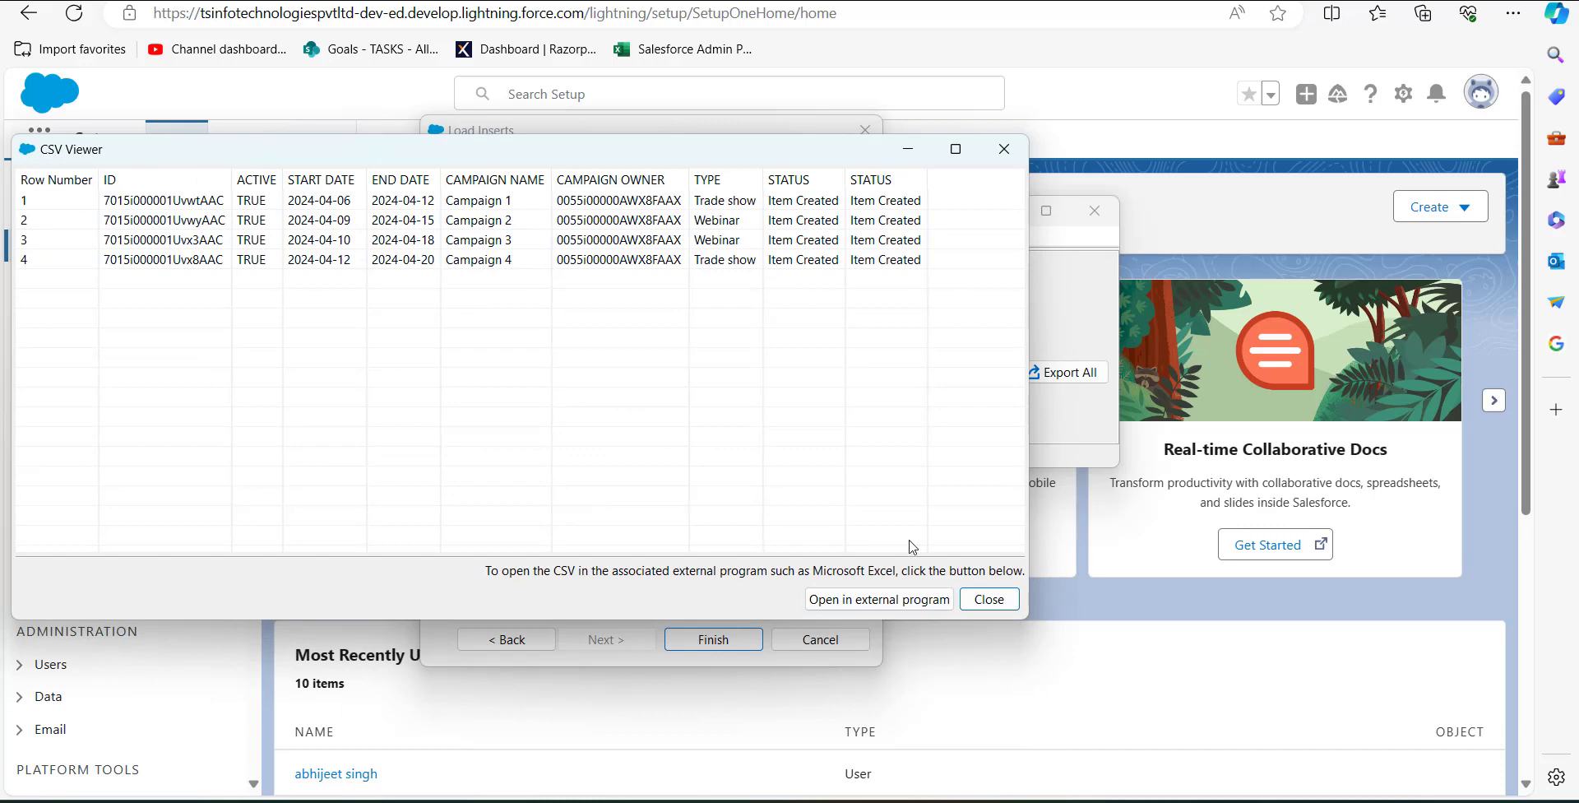
pyautogui.click(1001, 152)
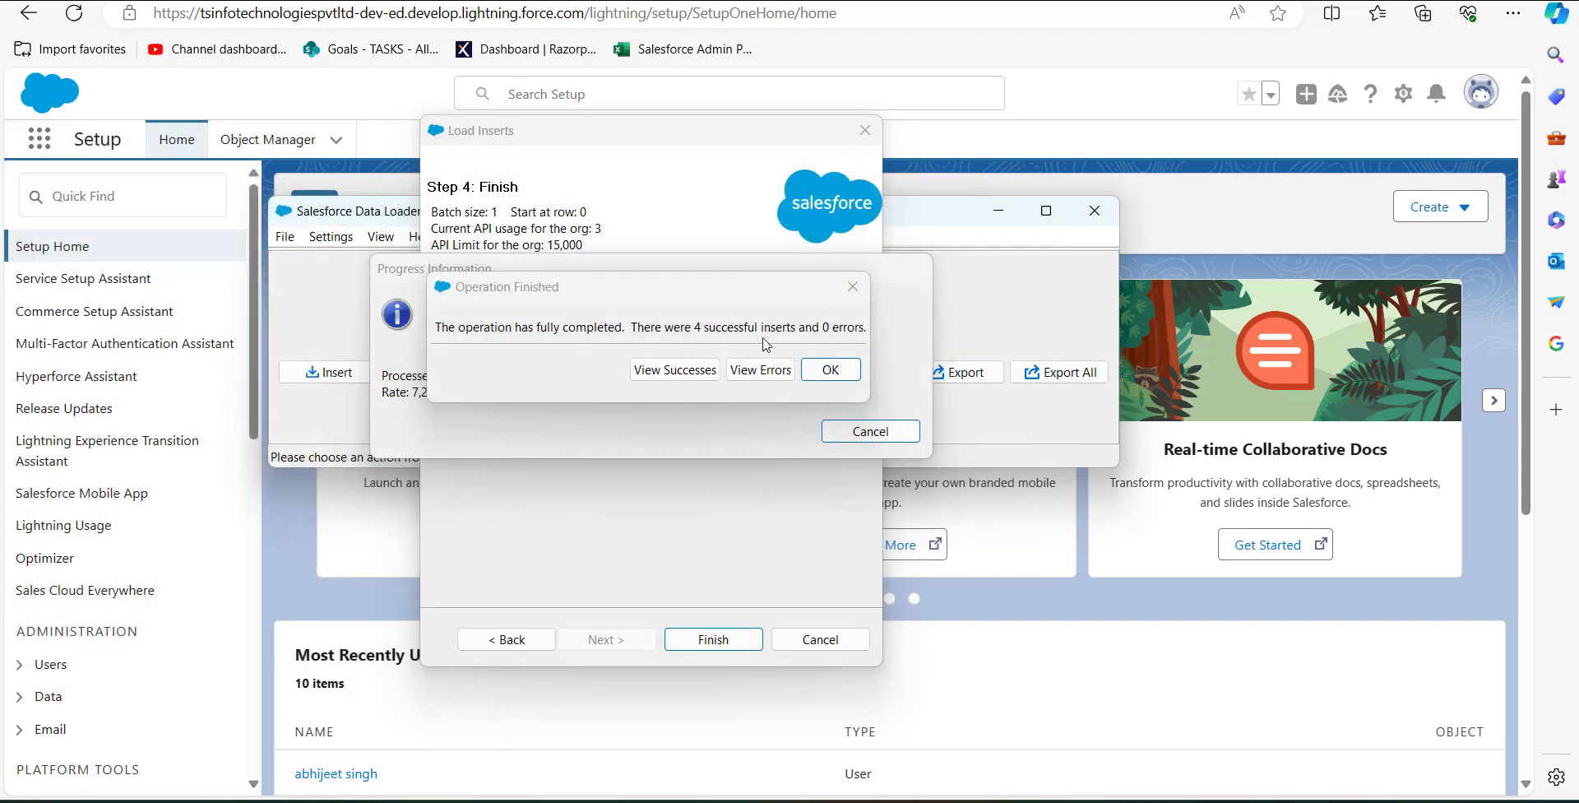
# - Close the Data Loader results, then open Campaigns in Salesforce by searching 'cam' in the App Launcher
pyautogui.click(829, 370)
pyautogui.click(999, 211)
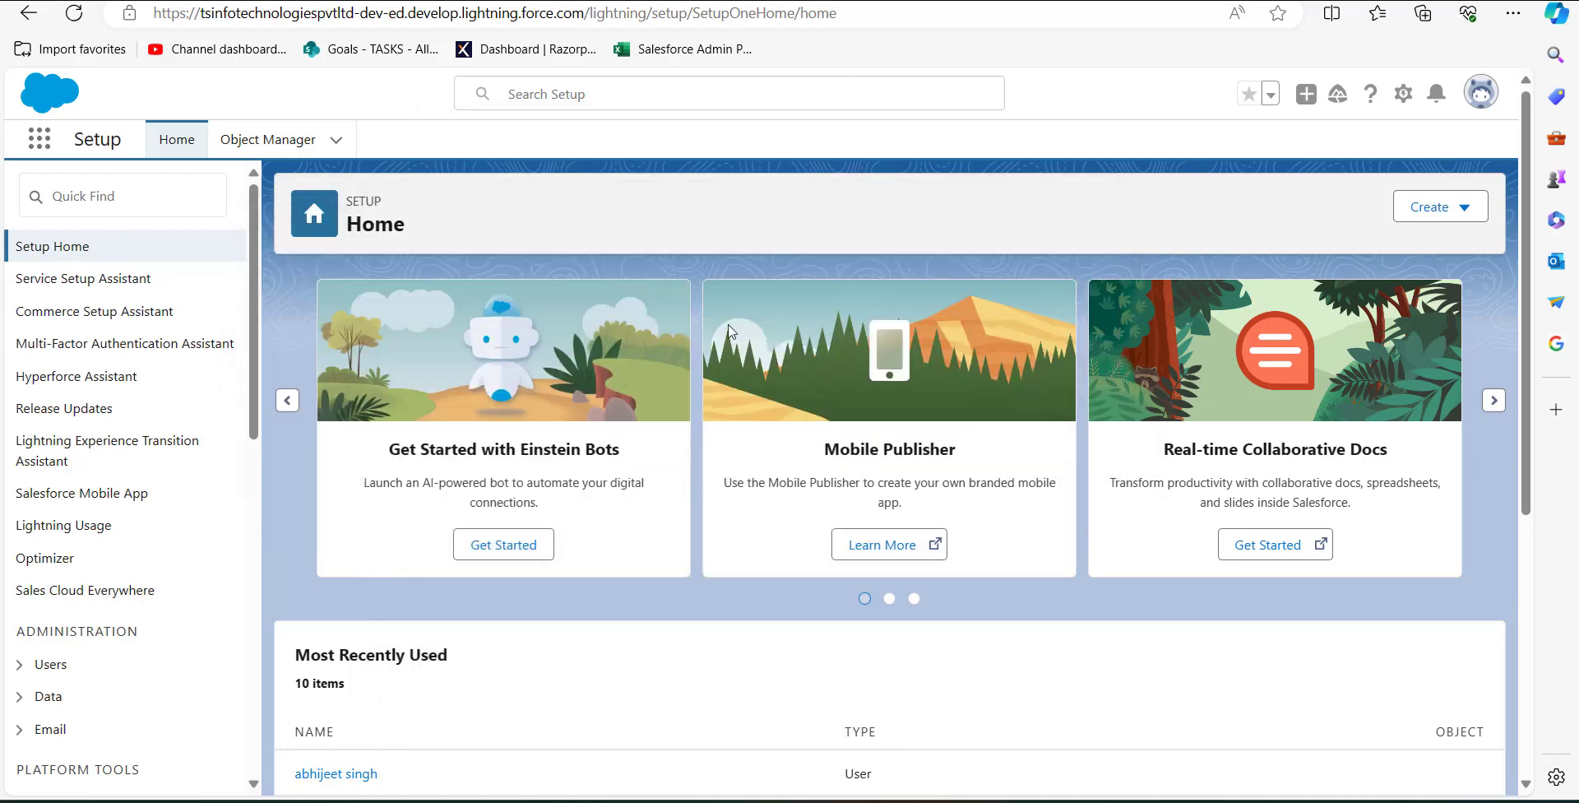
pyautogui.click(51, 155)
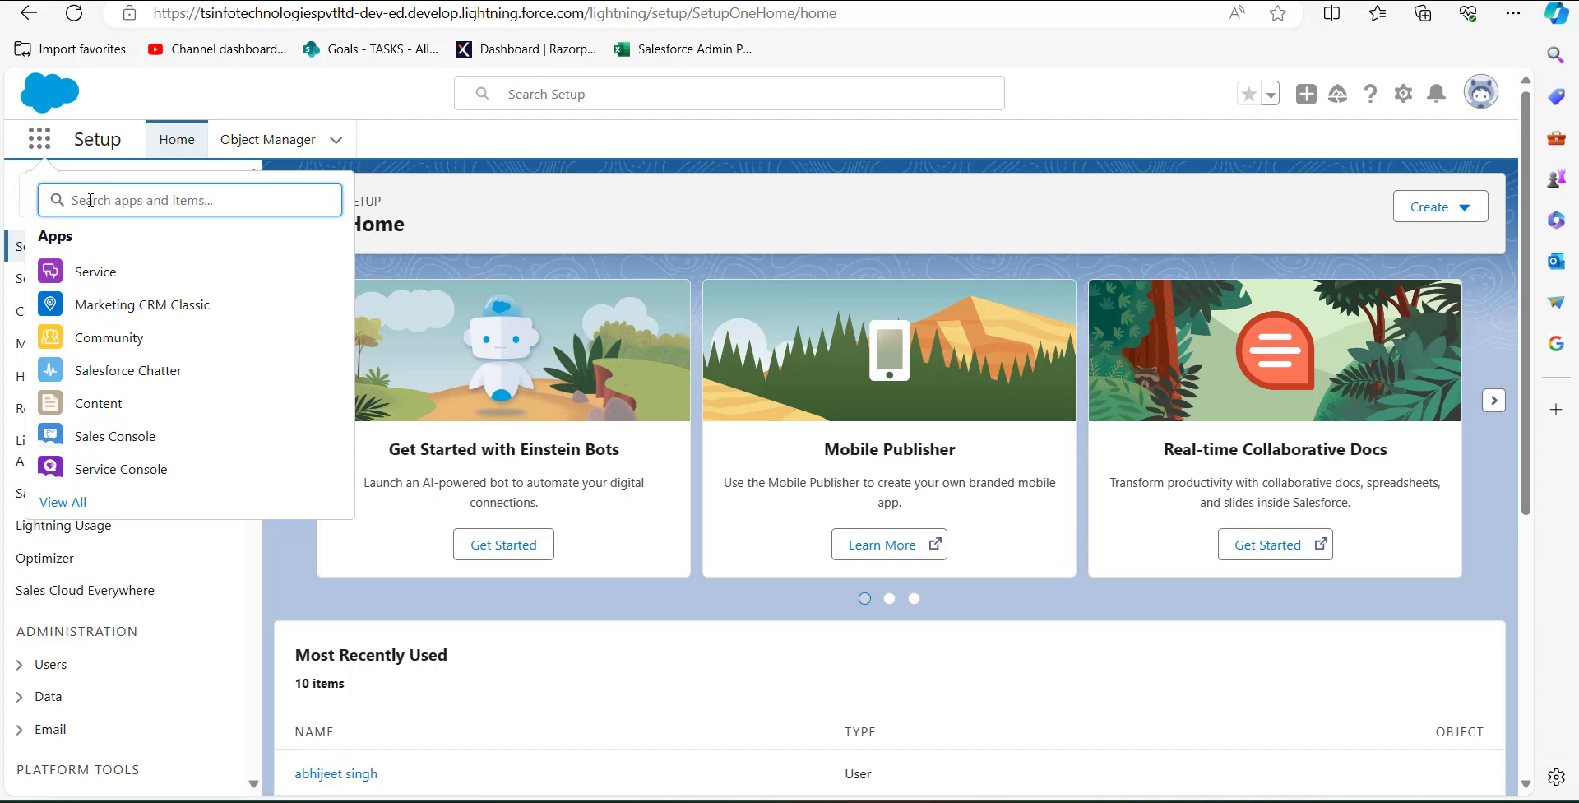
pyautogui.write('cam')
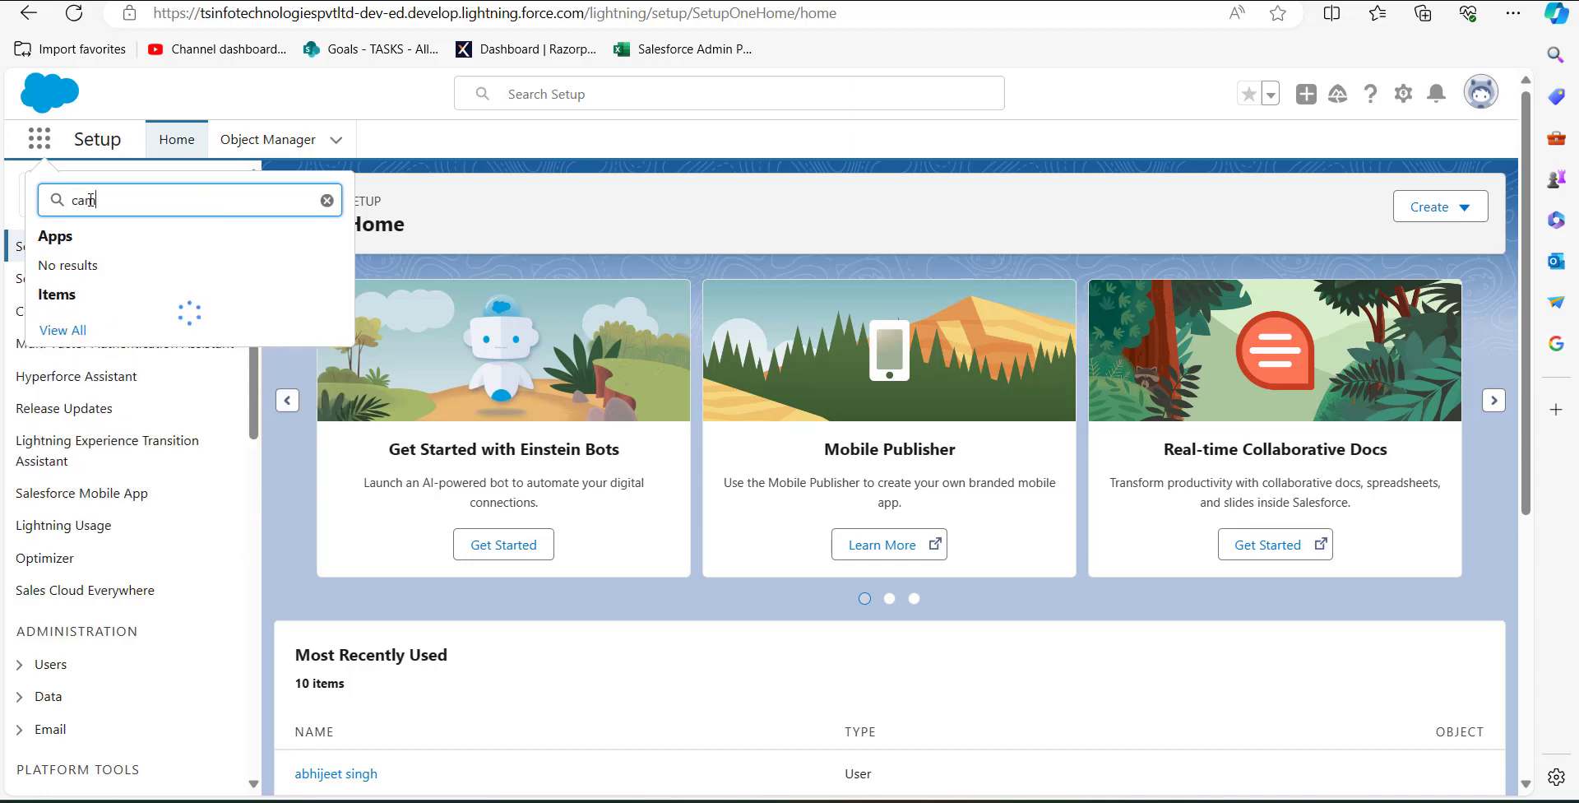
pyautogui.click(163, 330)
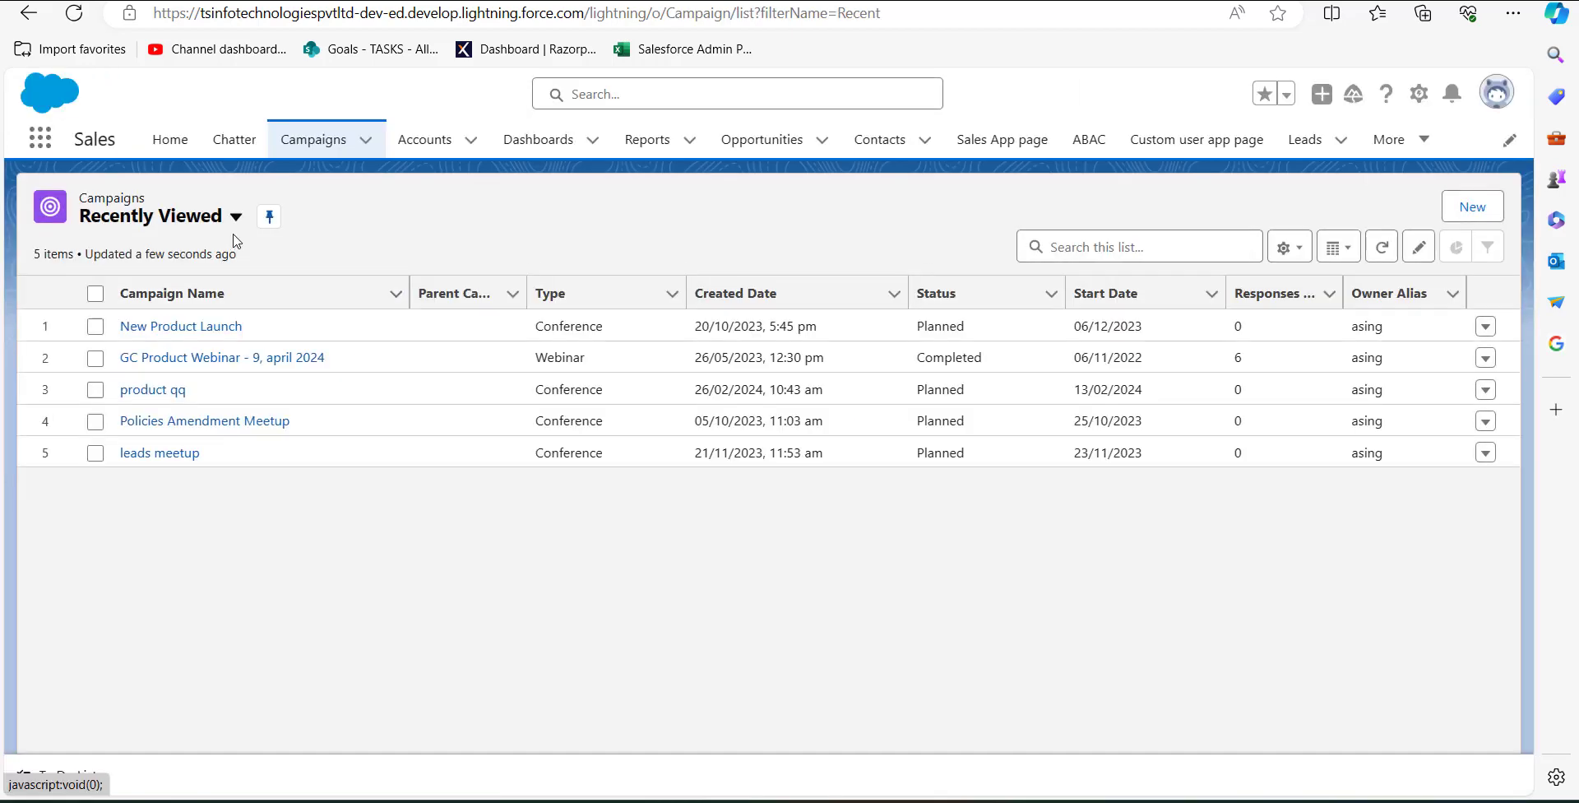
# - Switch the Campaigns list view to All Active Campaigns, showing 14 campaigns including Campaign 1–4
pyautogui.click(235, 216)
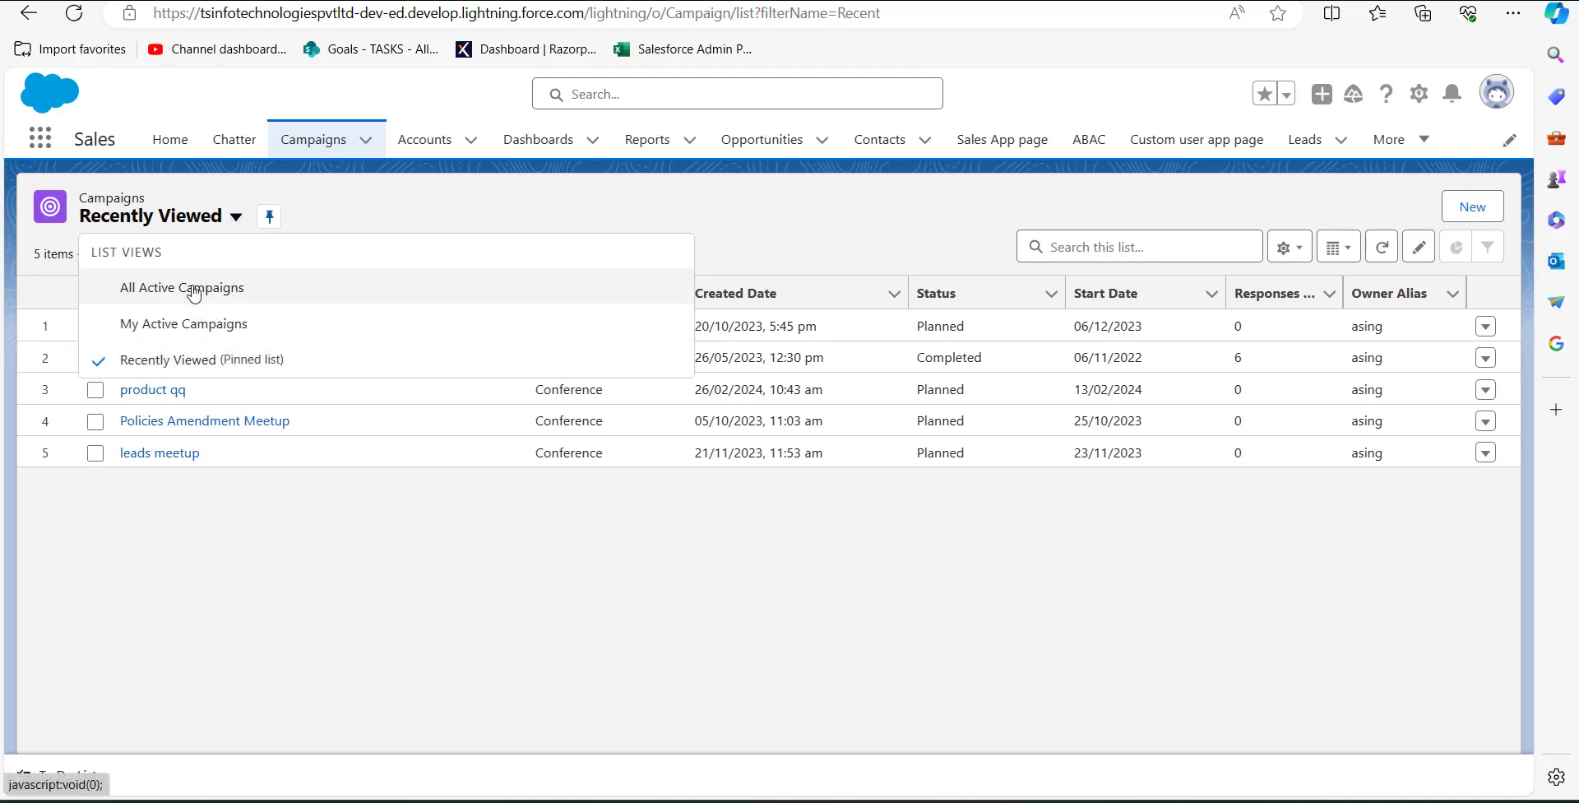
pyautogui.click(536, 548)
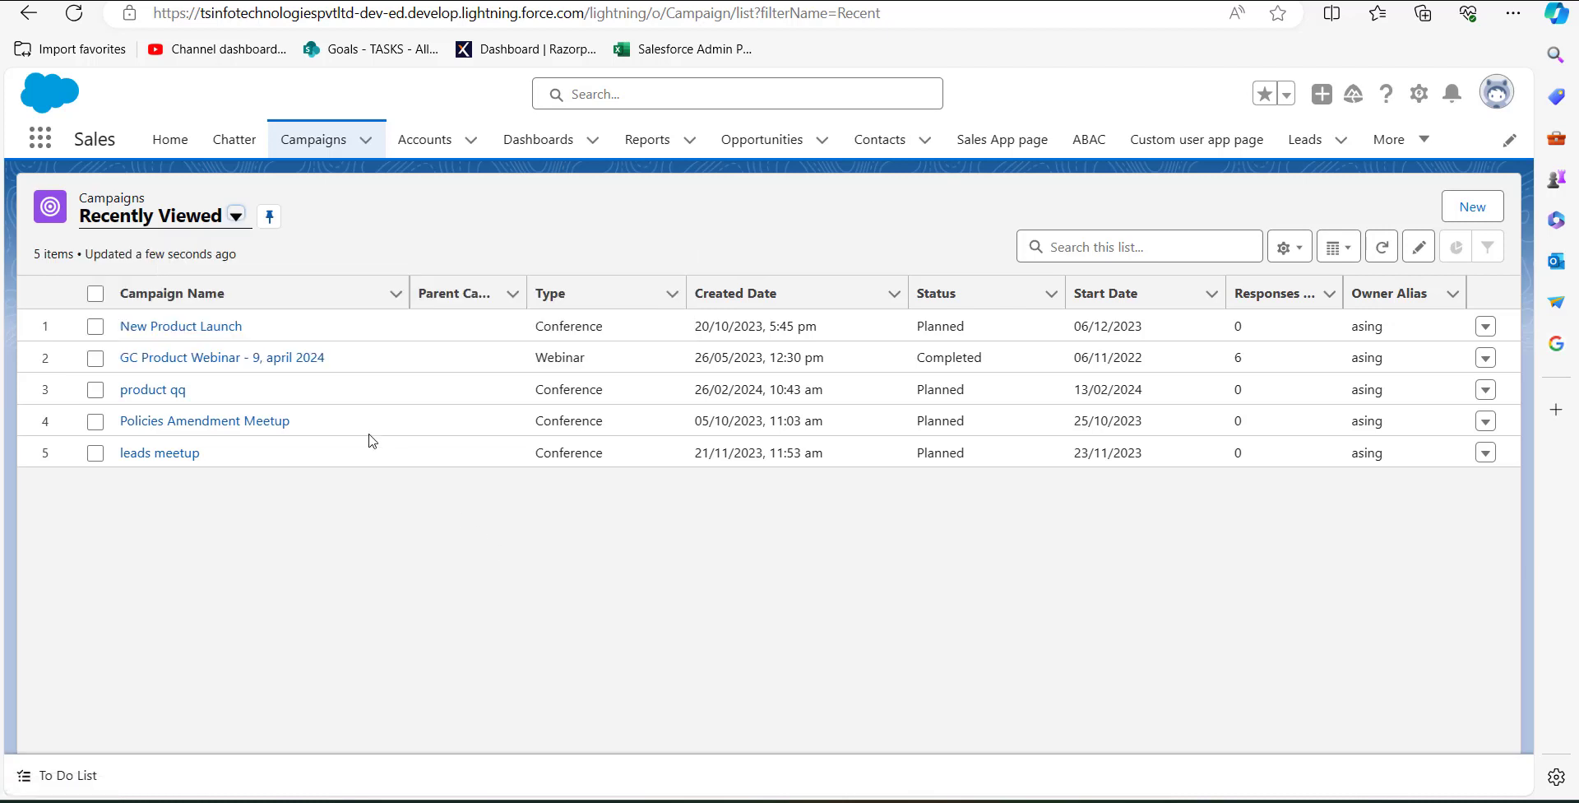
pyautogui.click(236, 218)
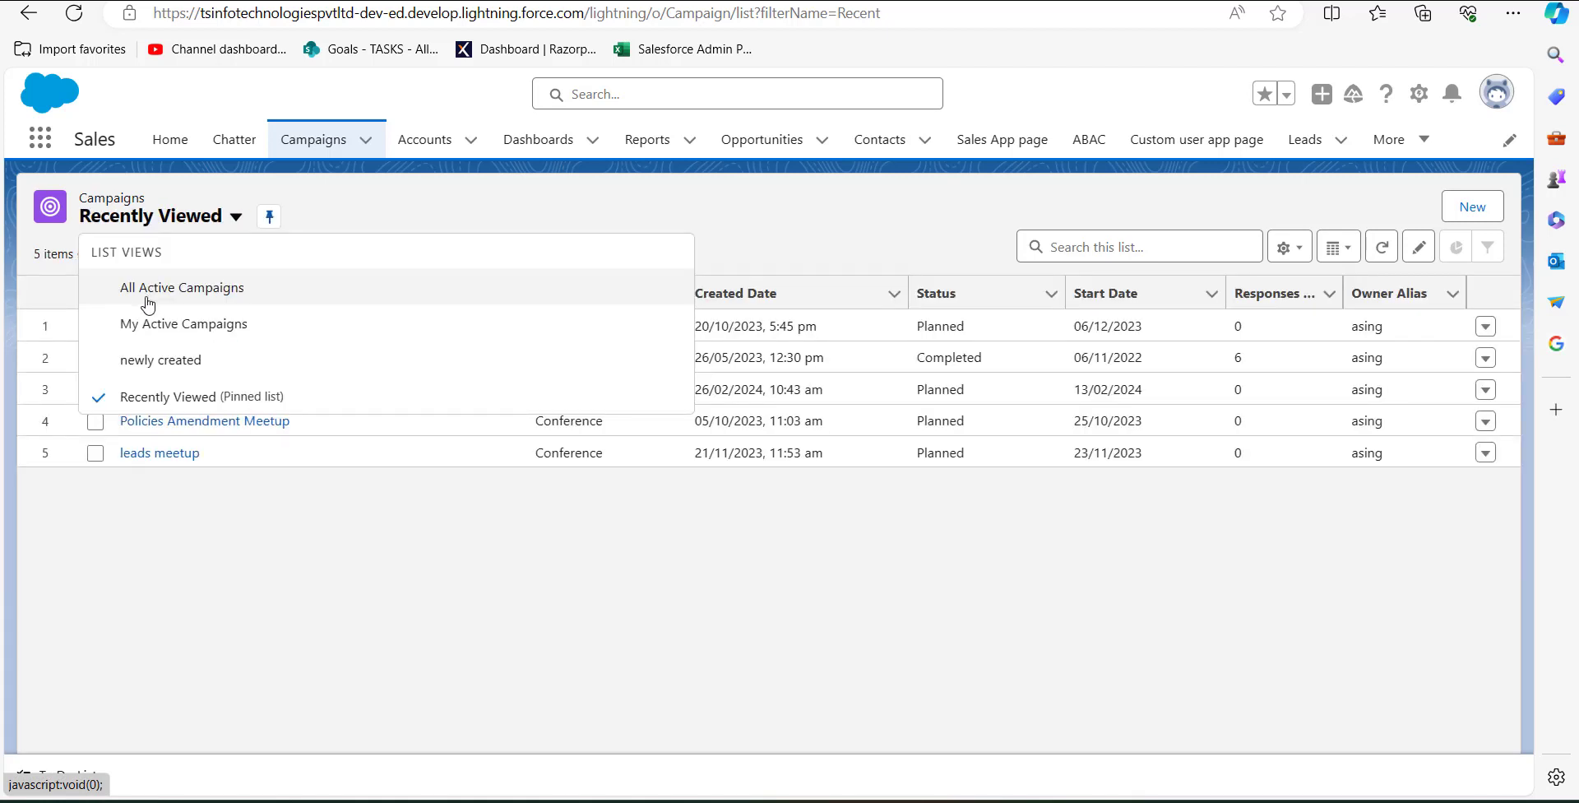
pyautogui.click(148, 306)
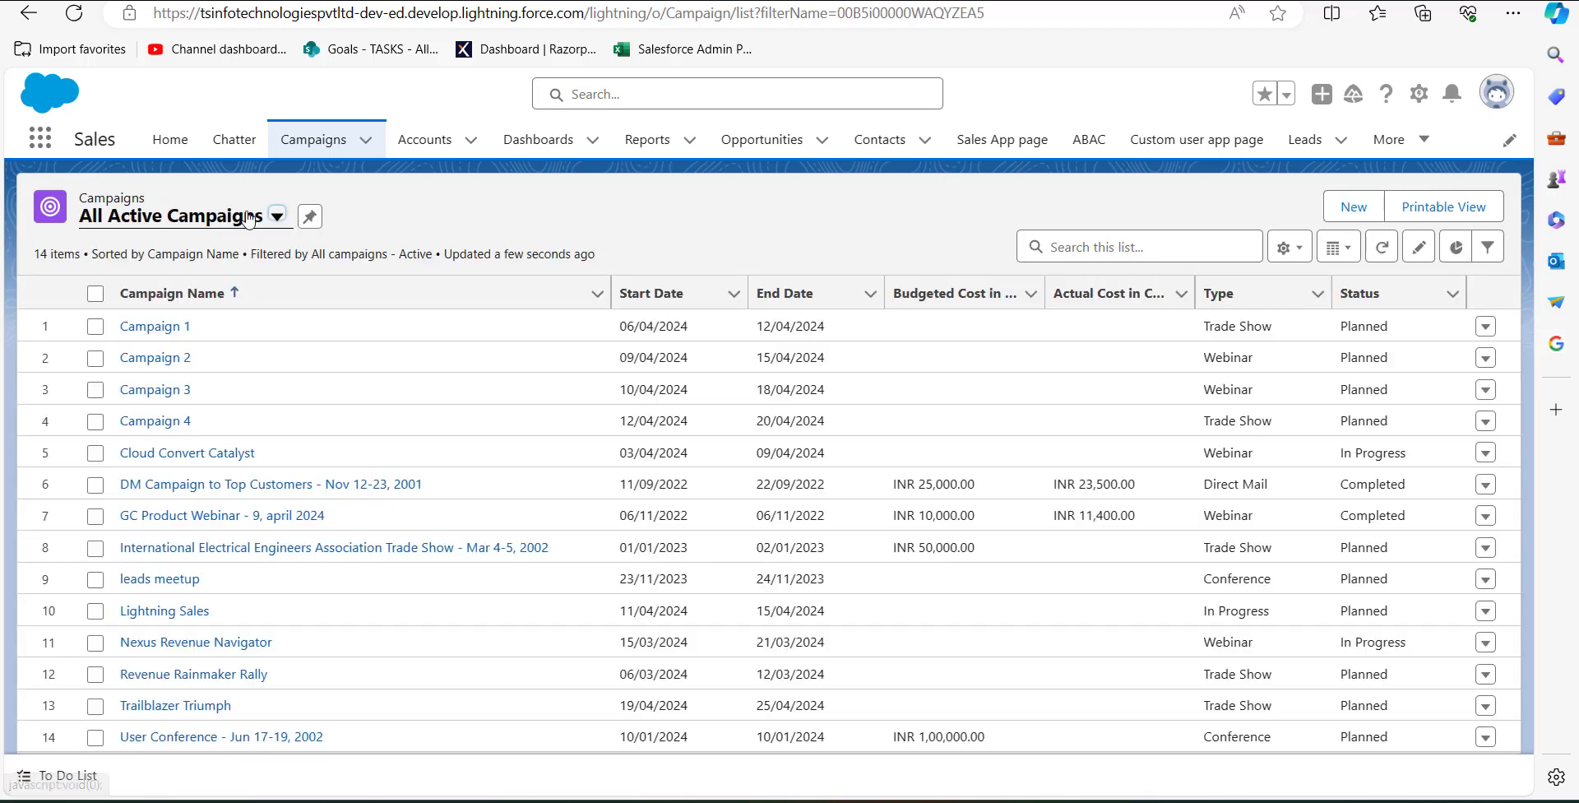